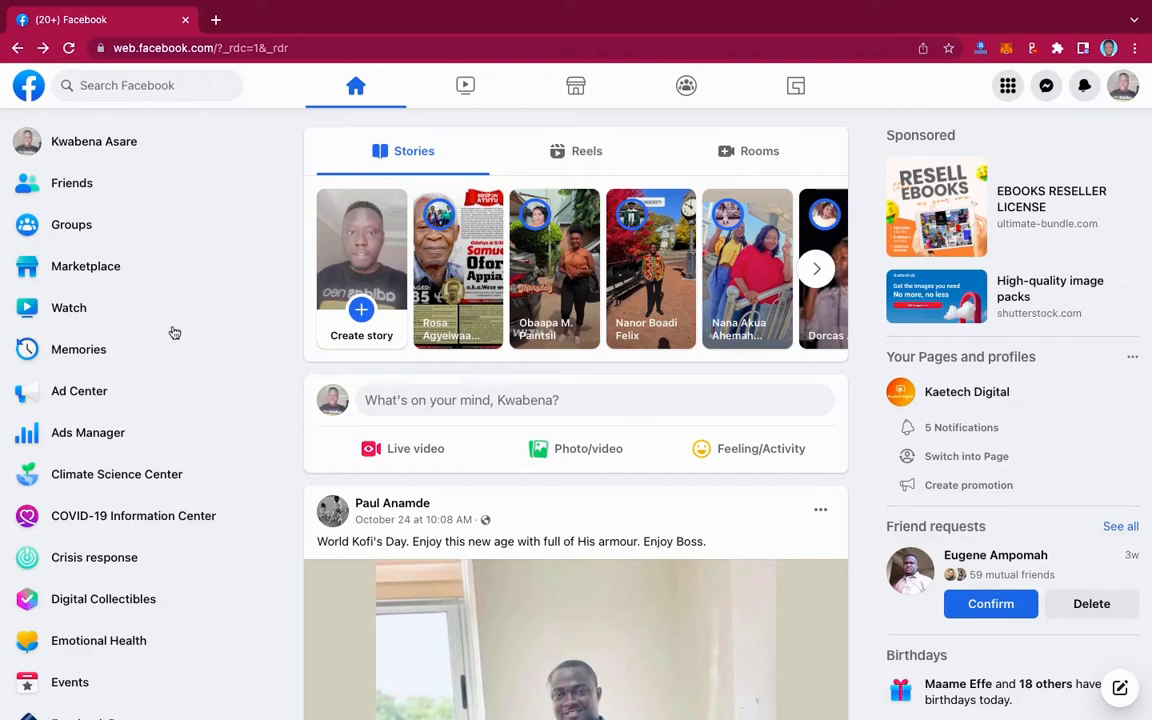
- Open the existing Kaetech Digital Page, dismiss its announcement, and scroll through it
scroll(159, 473, "down", 5)
scroll(159, 473, "down", 4)
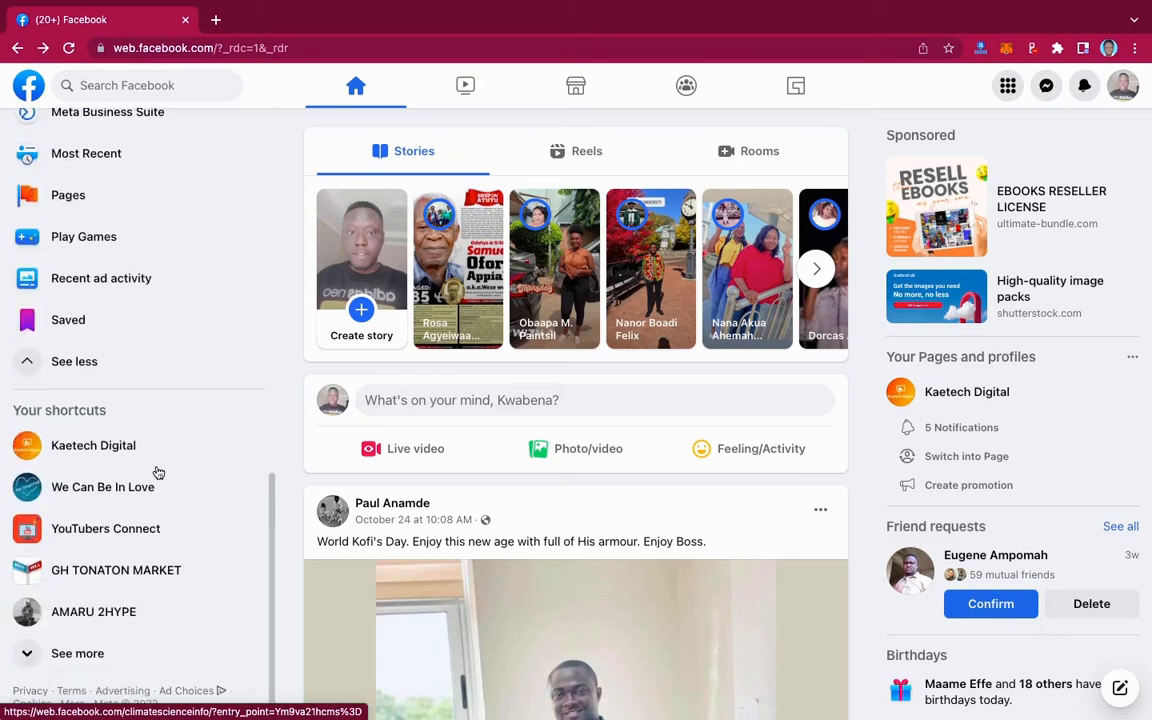
left_click(90, 447)
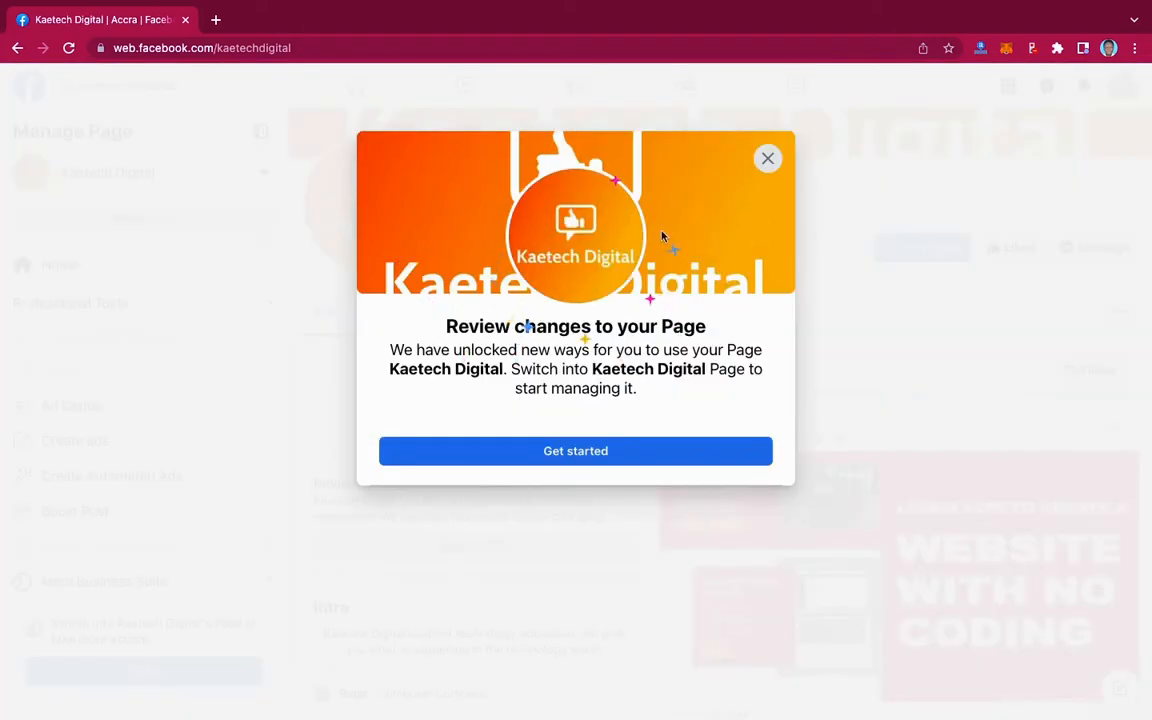
left_click(768, 160)
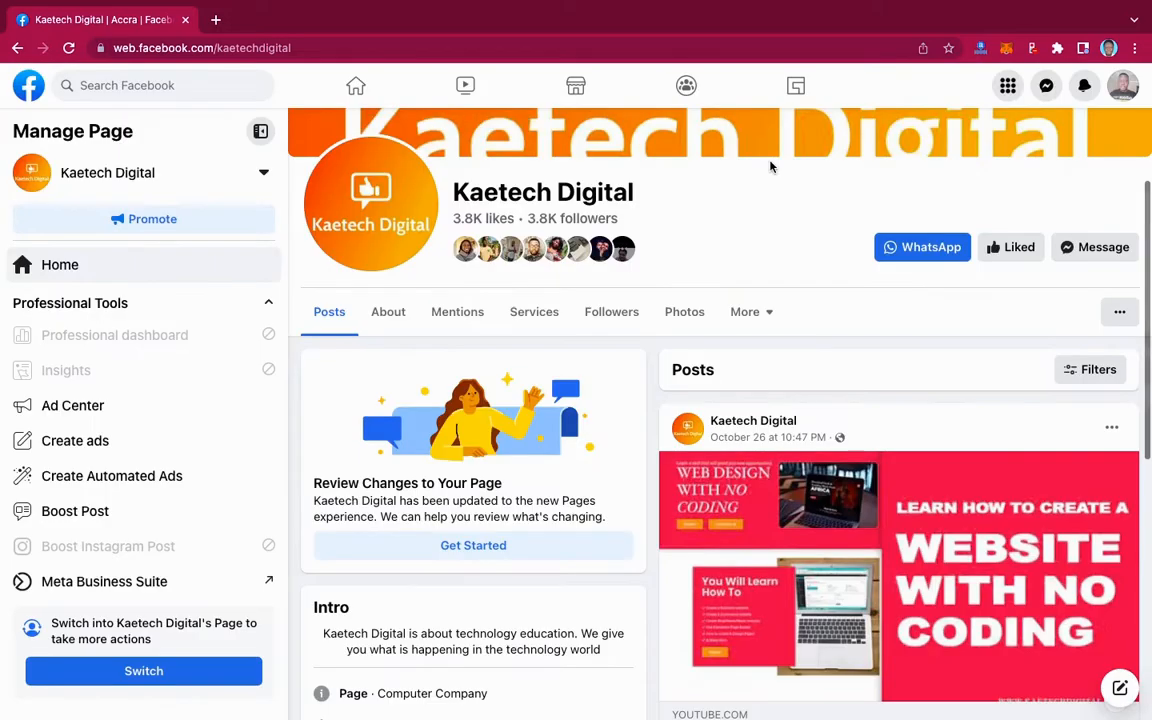
scroll(968, 463, "down", 1)
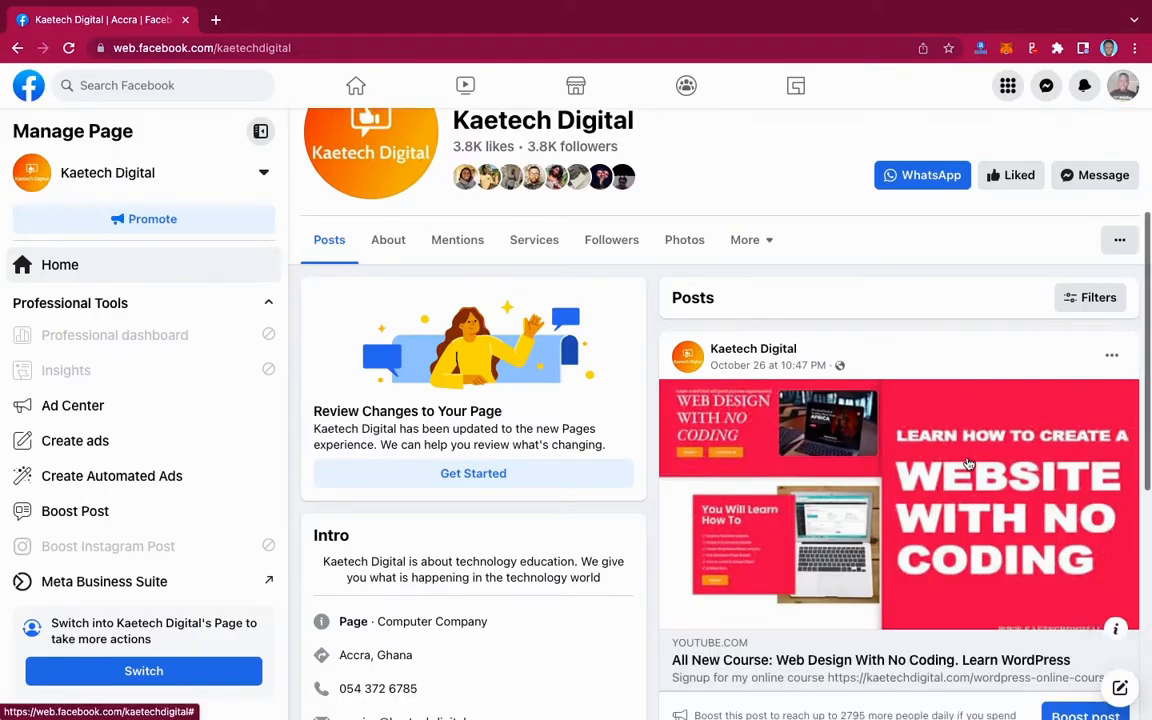
scroll(968, 463, "up", 2)
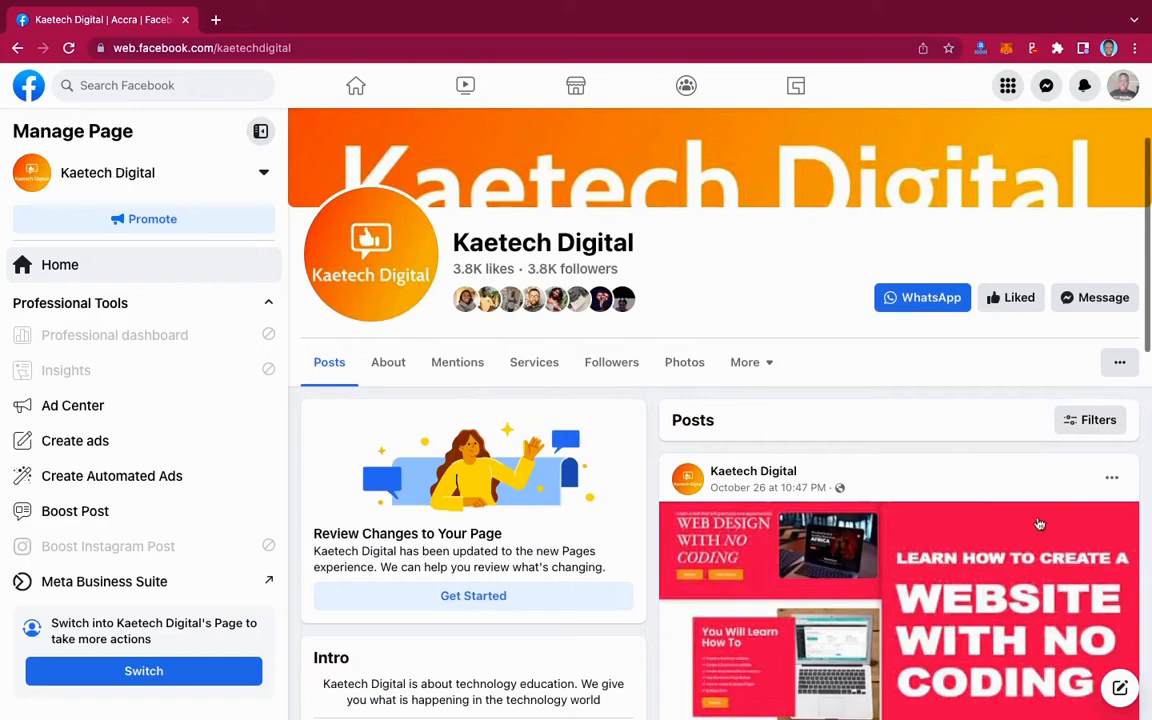
scroll(1039, 527, "down", 1)
scroll(1039, 524, "down", 10)
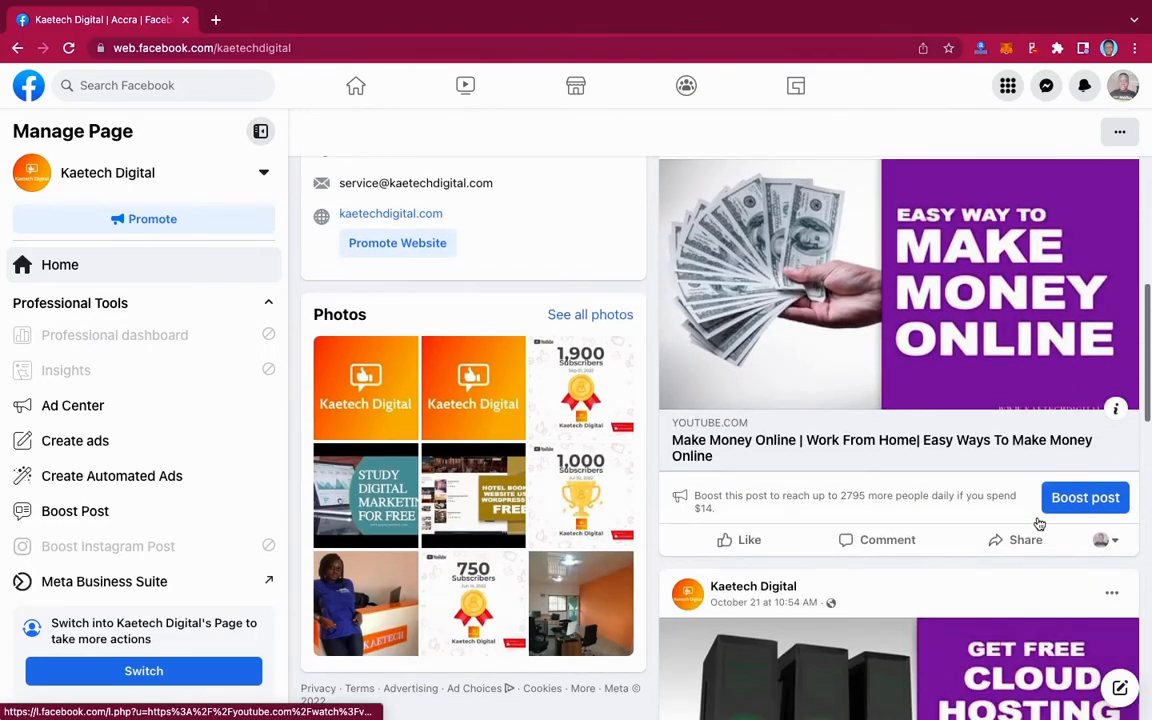
scroll(1039, 524, "up", 8)
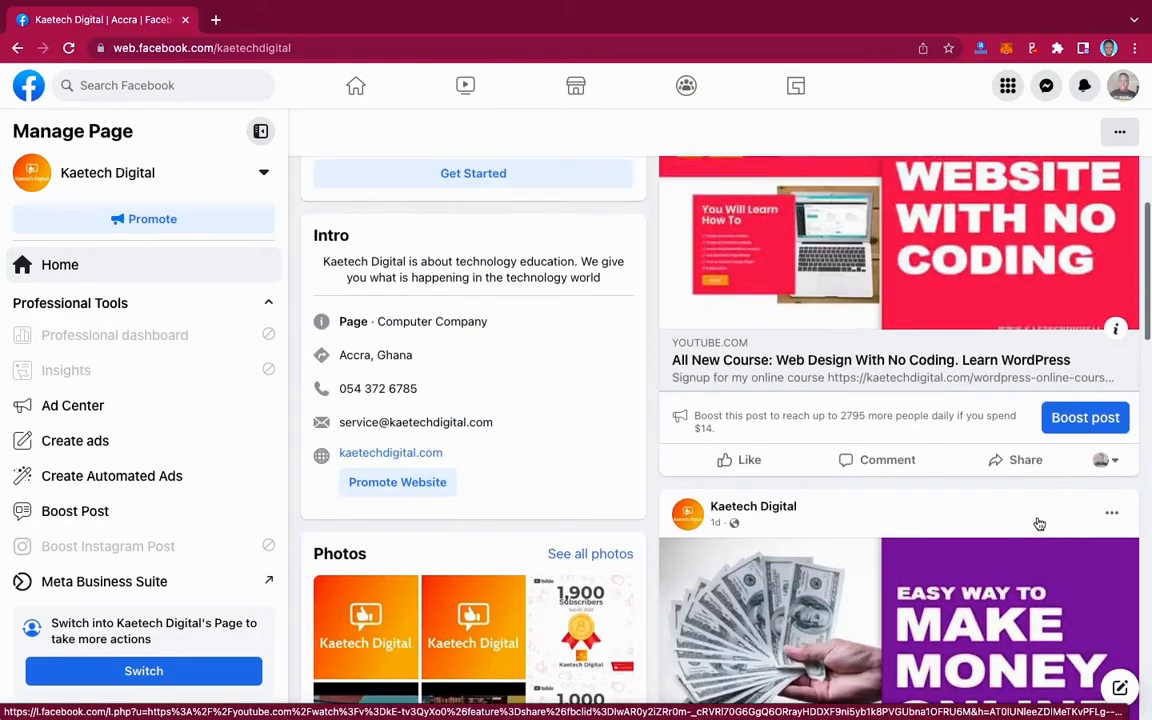
scroll(1039, 522, "down", 3)
scroll(1039, 524, "up", 4)
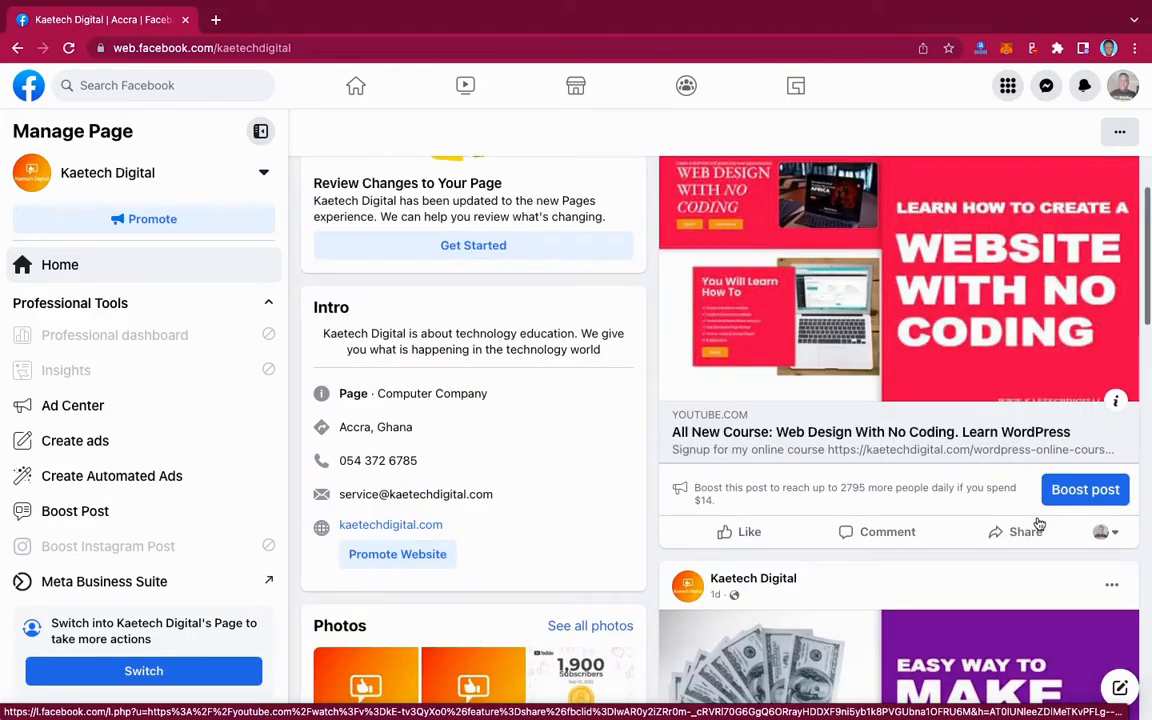
scroll(1039, 524, "up", 8)
scroll(1039, 524, "down", 2)
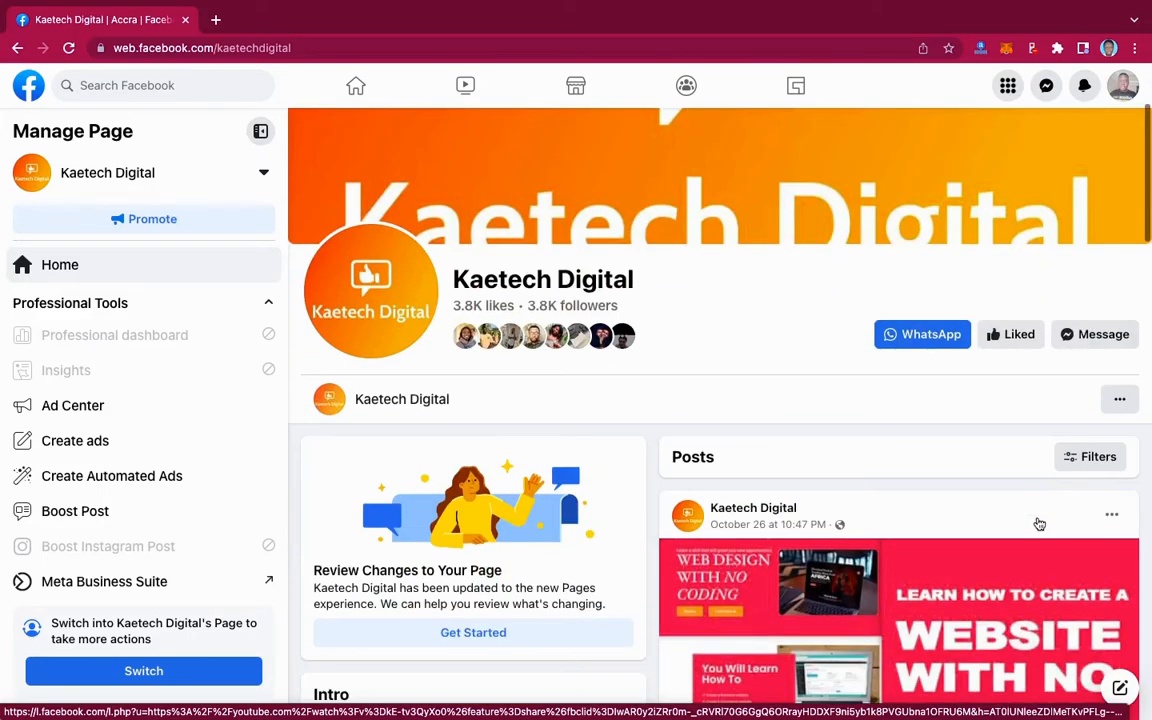
scroll(1039, 524, "down", 10)
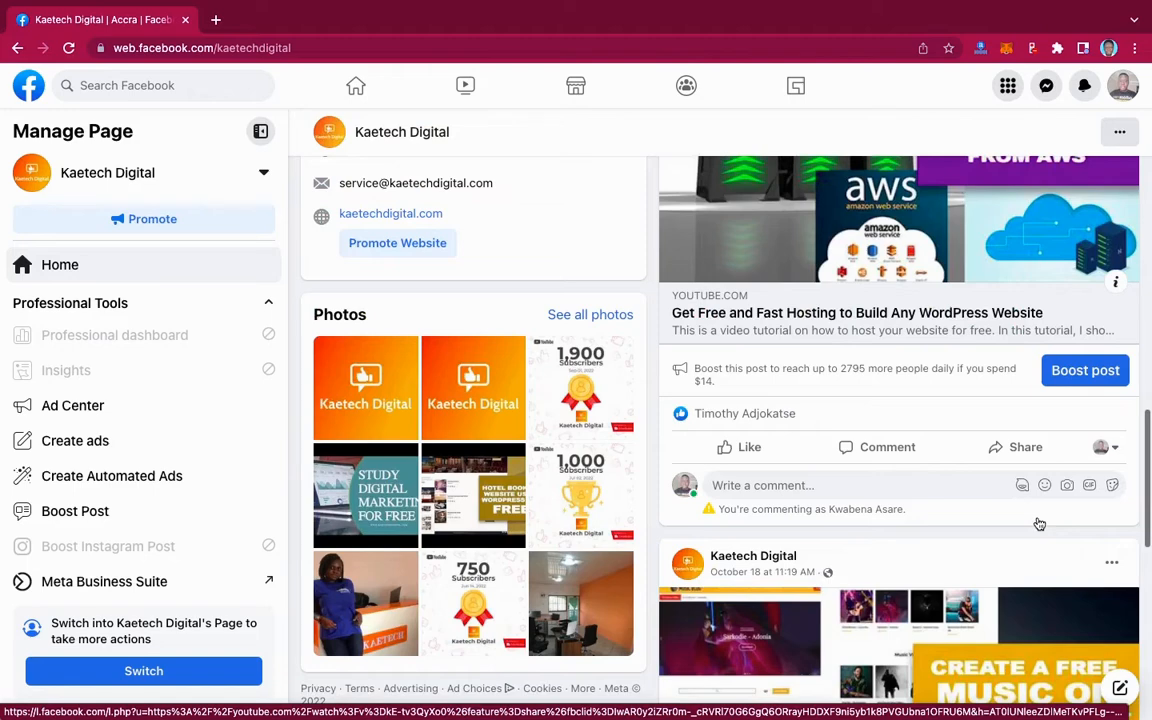
scroll(1039, 524, "up", 10)
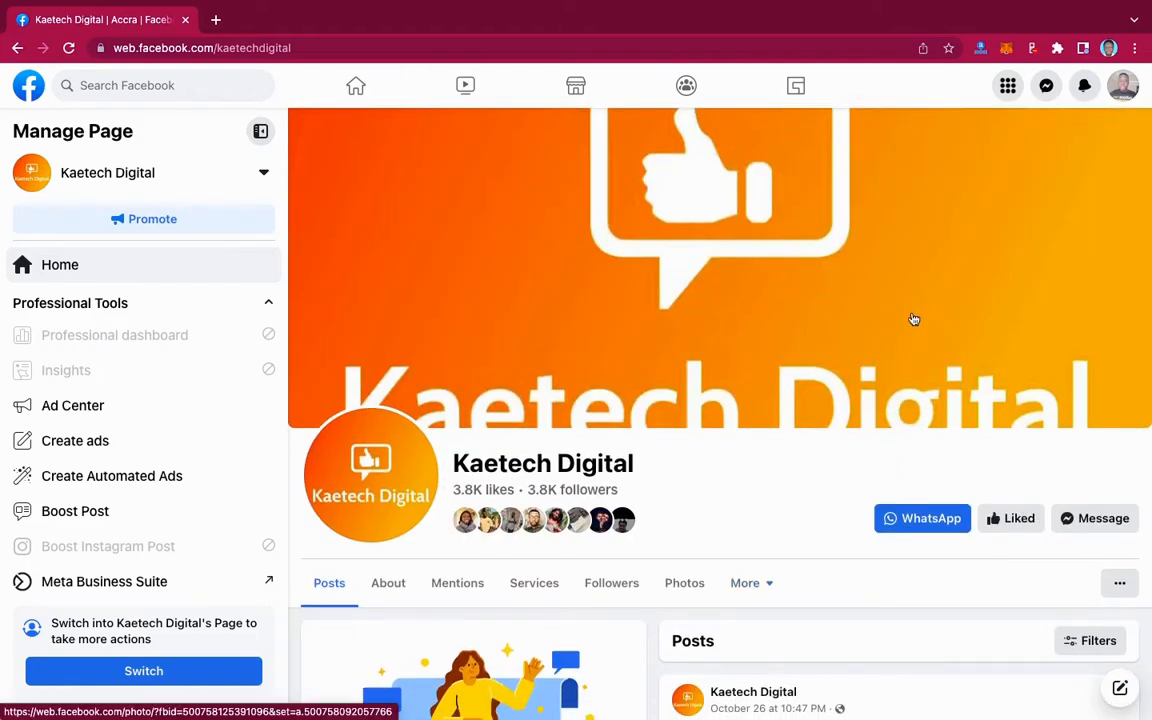
- Return to the home feed and start a new Page from the main Menu's Create section
left_click(355, 87)
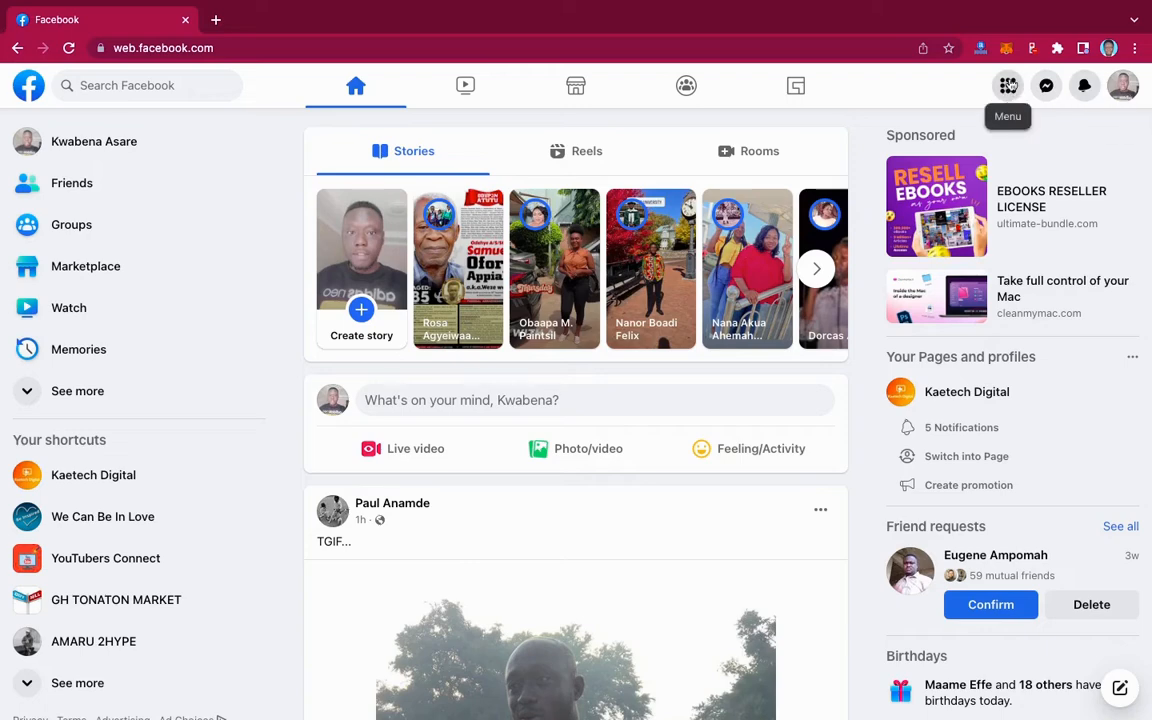
left_click(1009, 92)
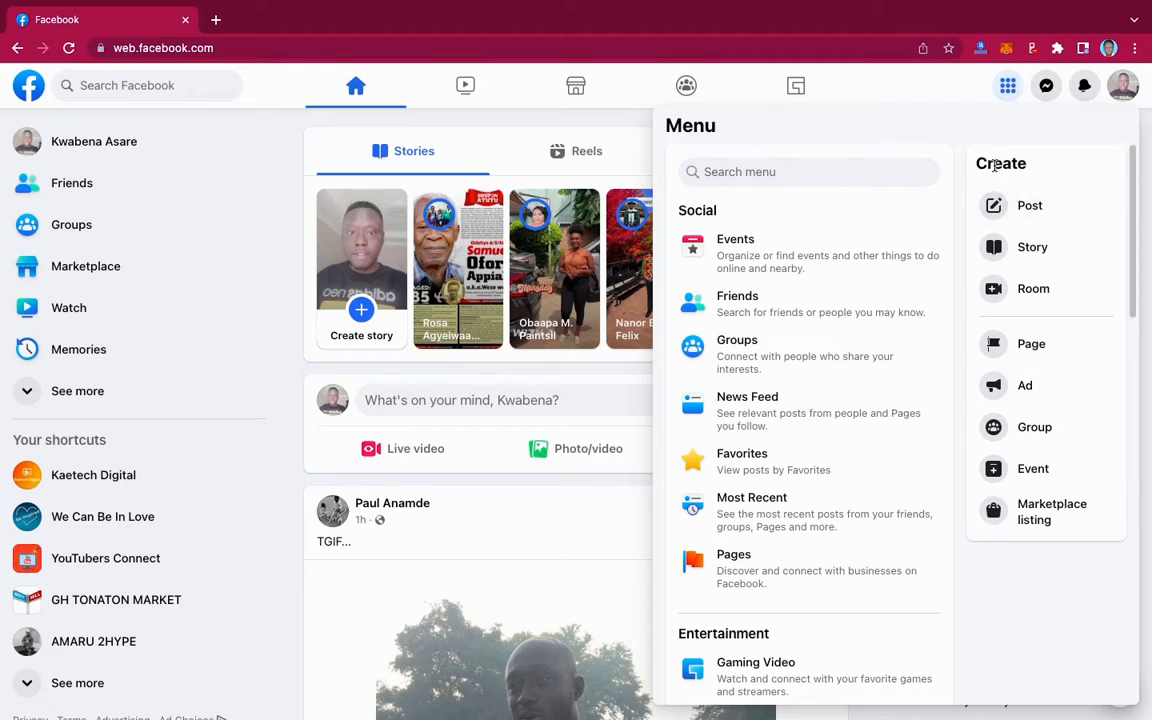
left_click(1029, 346)
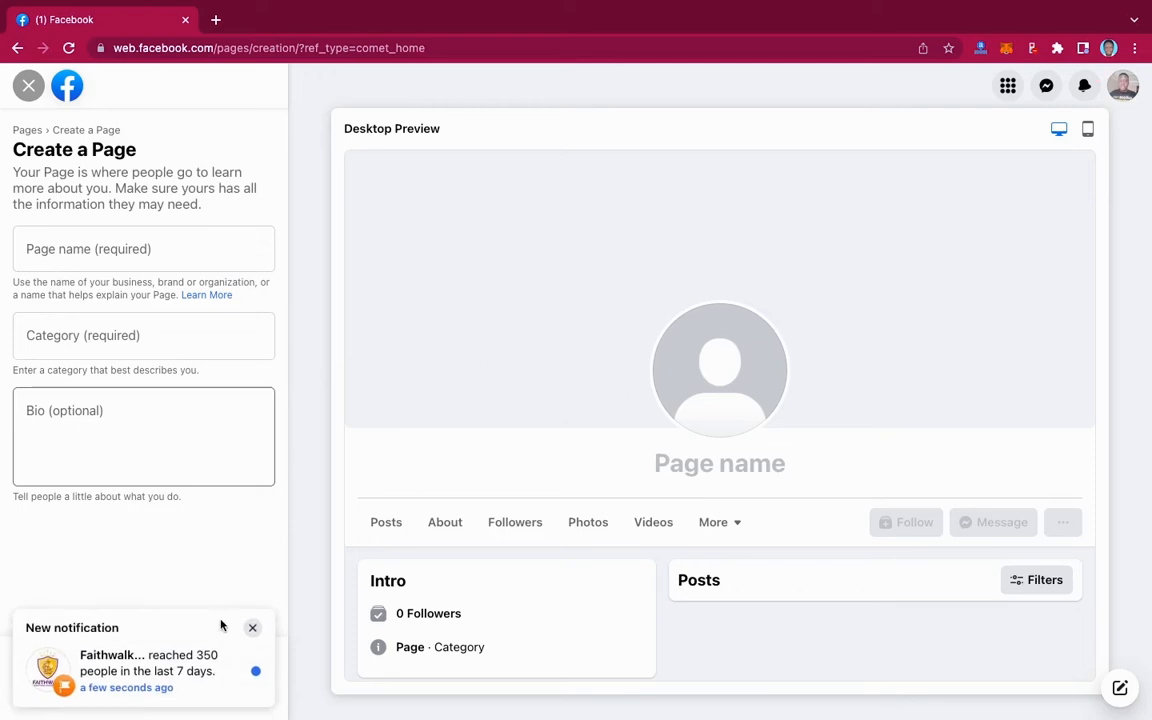
- Dismiss the notification popup and check the blank Page in mobile, then desktop, preview
left_click(252, 628)
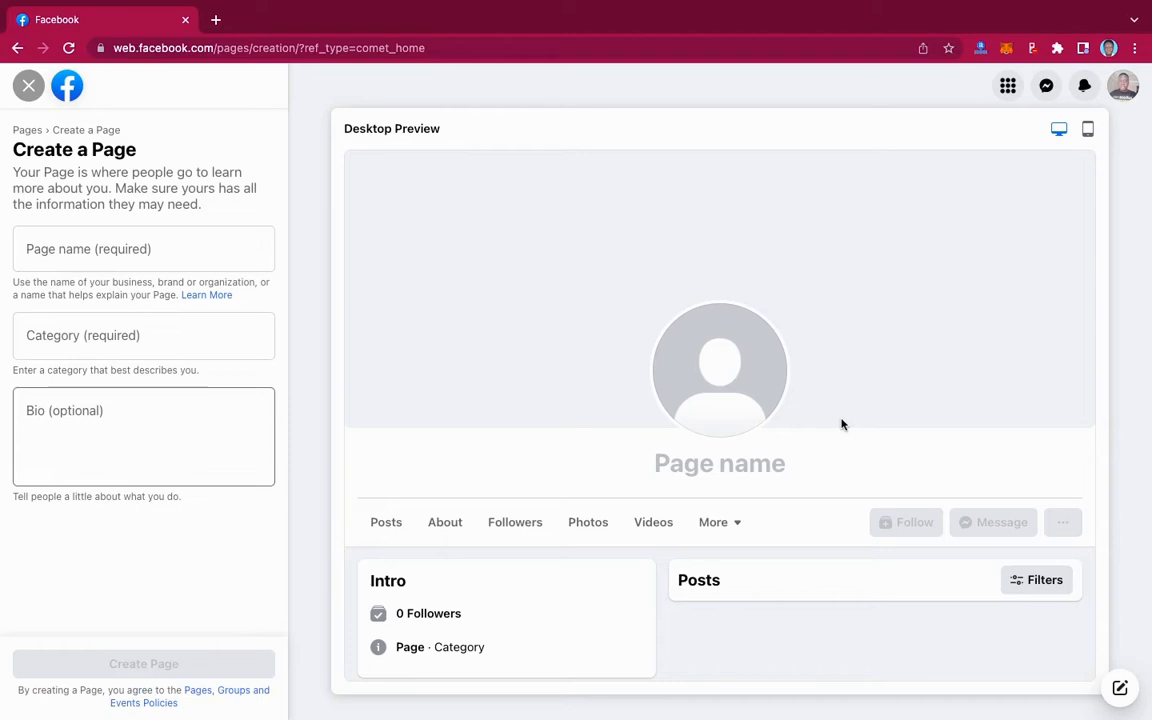
left_click(1088, 129)
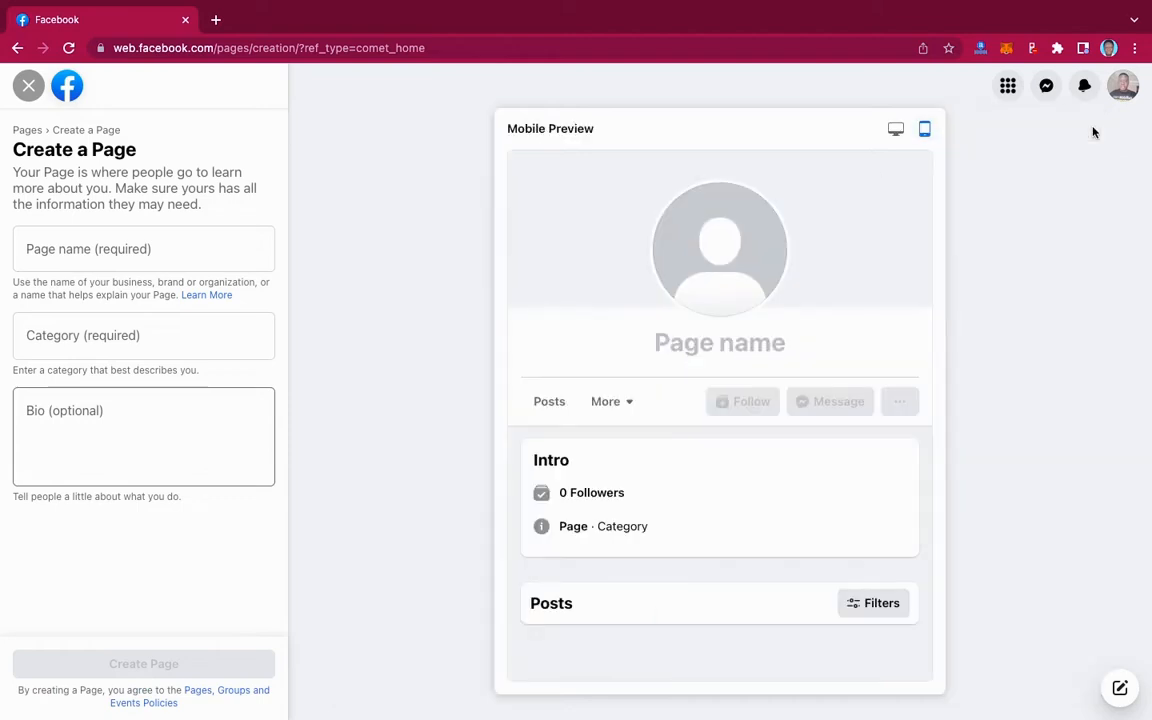
left_click(896, 129)
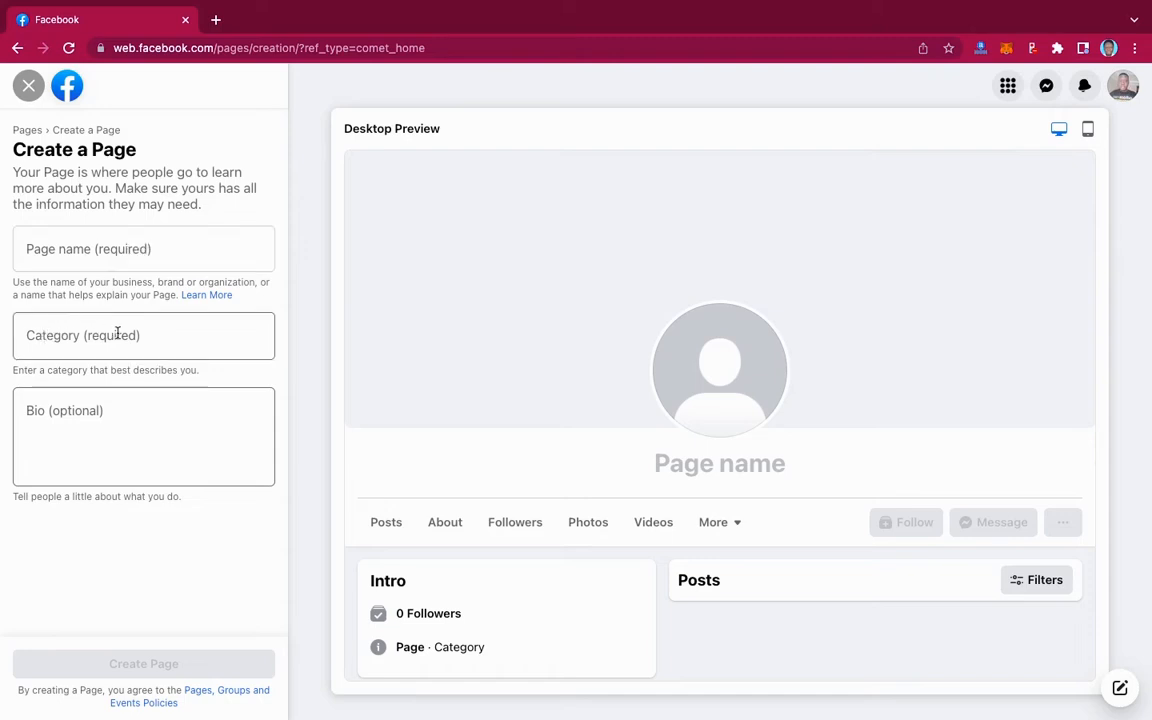
- Name the Page 'TechUp Hosting' and add categories Internet Marketing Service, Web Designer and Internet company
left_click(64, 248)
type("Tec")
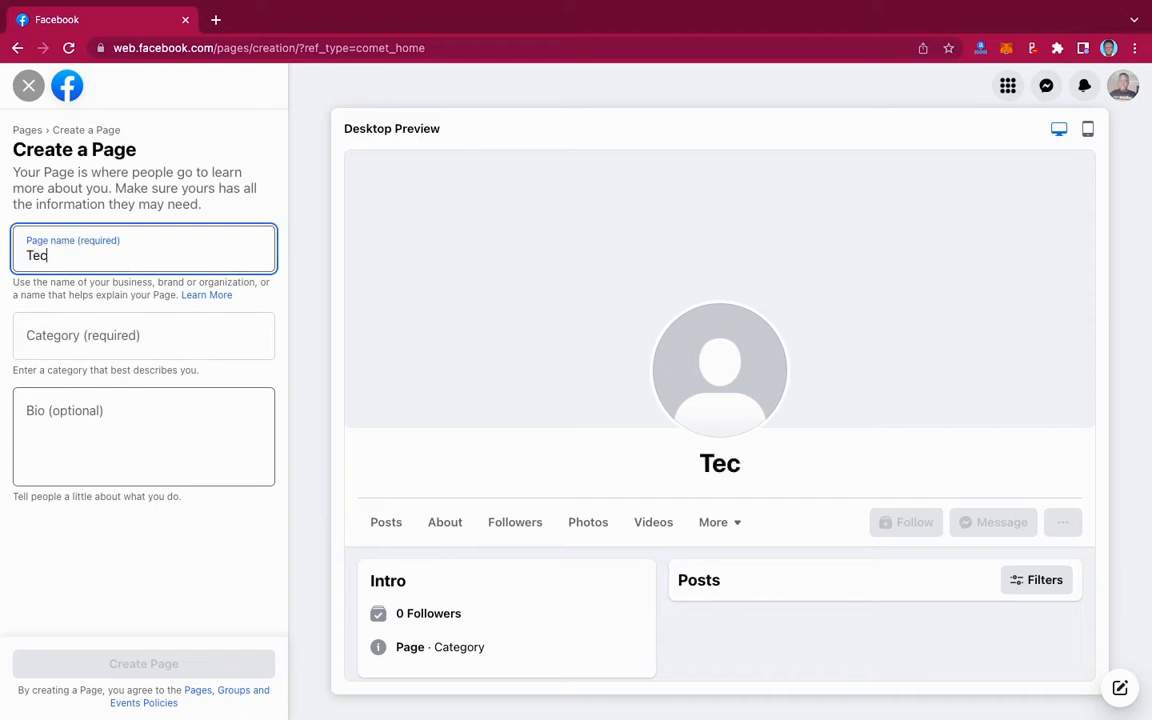
type("hUp Host")
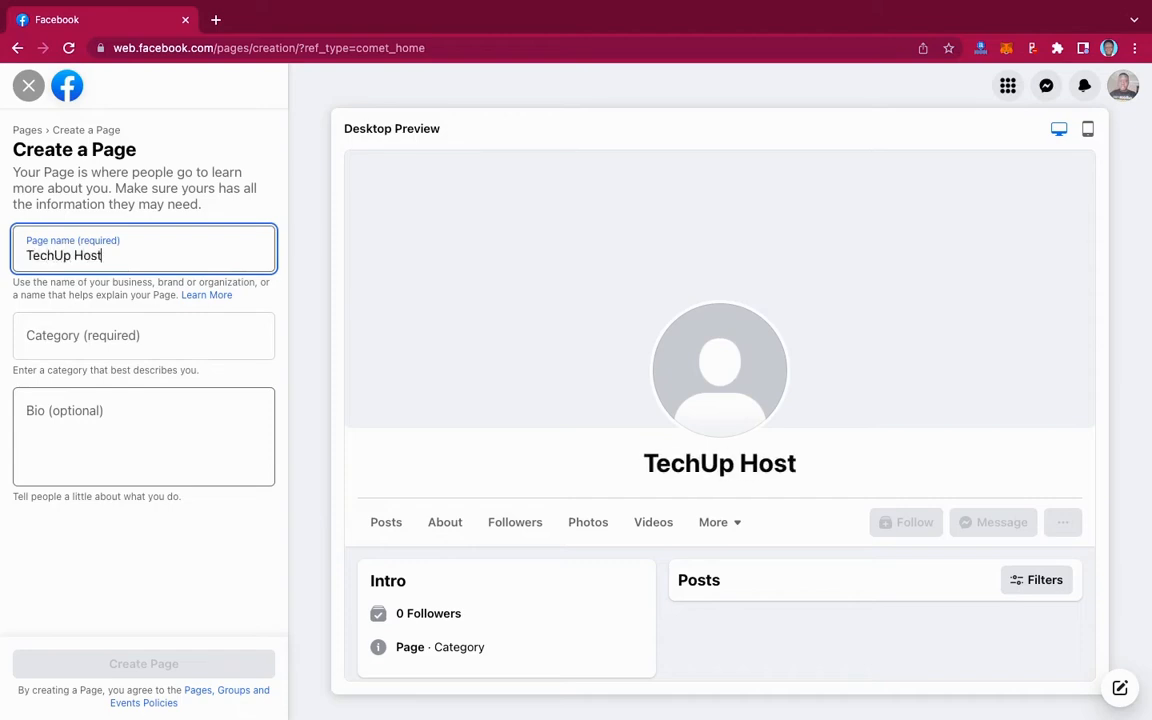
type("ing")
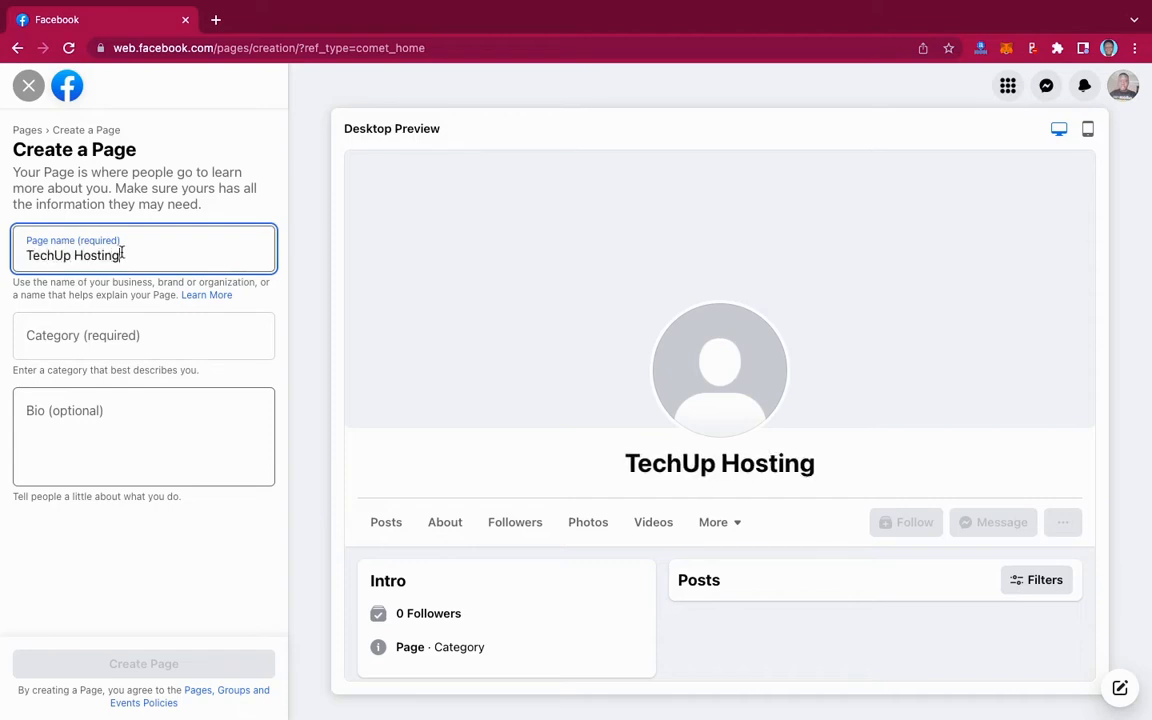
left_click(119, 336)
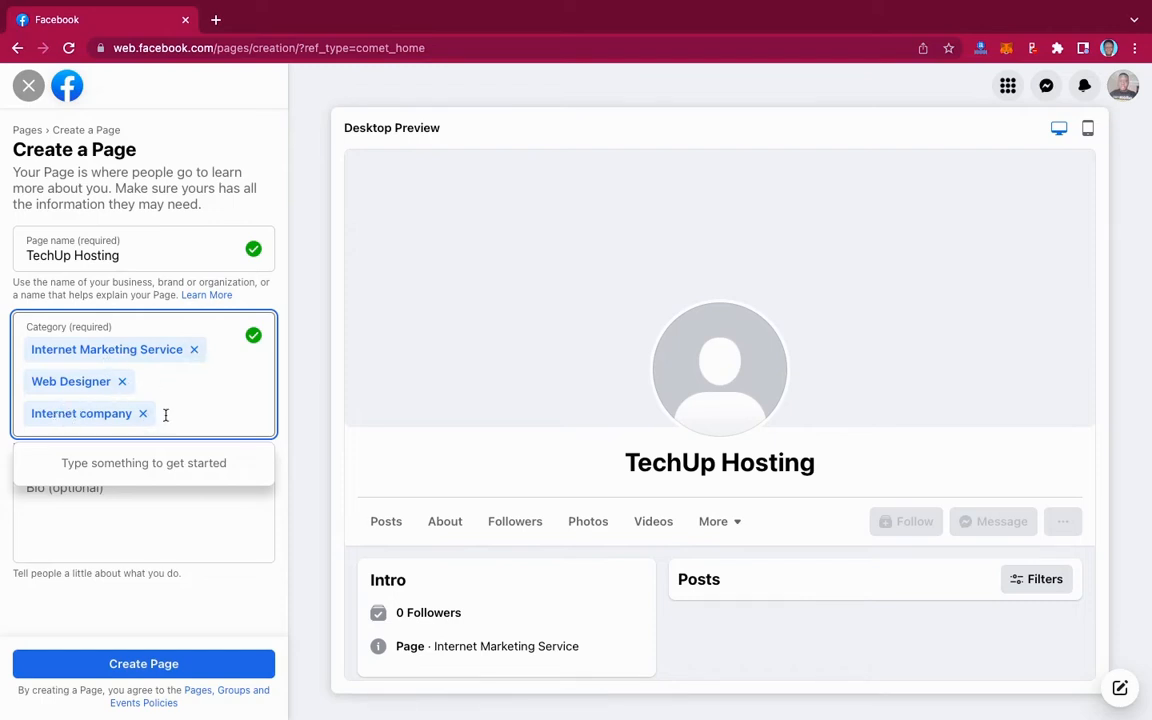
left_click(280, 458)
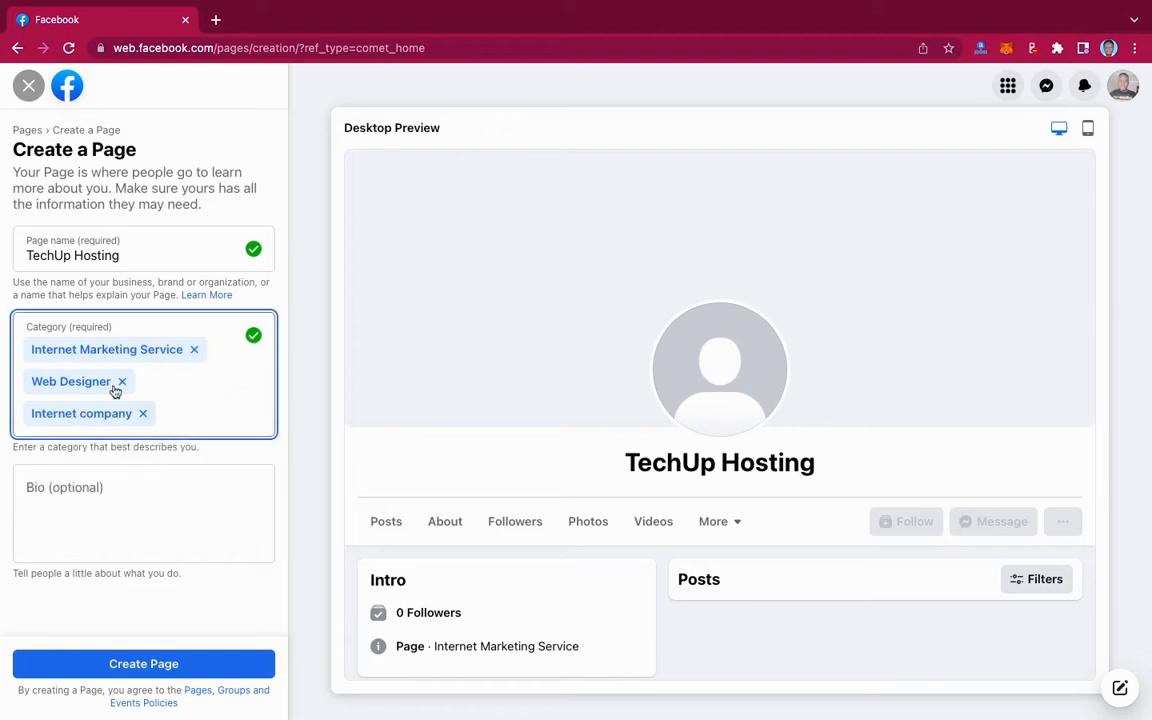
- Write the bio 'We provide domain names and web hosting services to clients all over the world.'
left_click(80, 489)
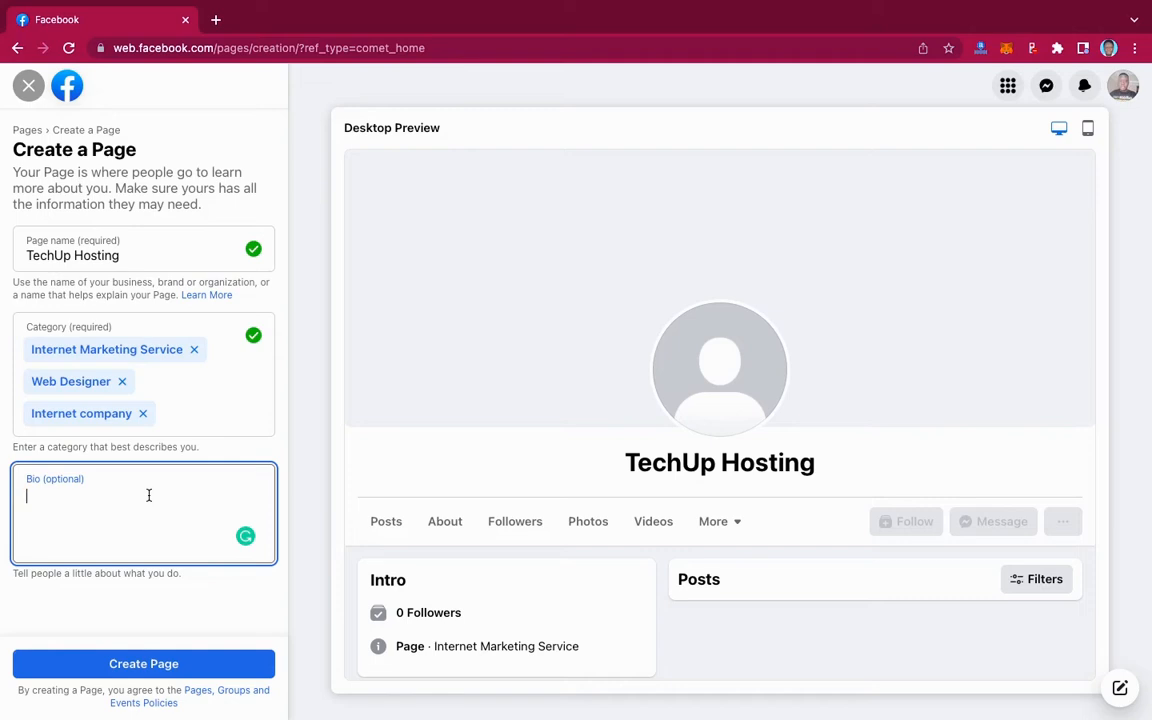
type("We provide domain and web design services to")
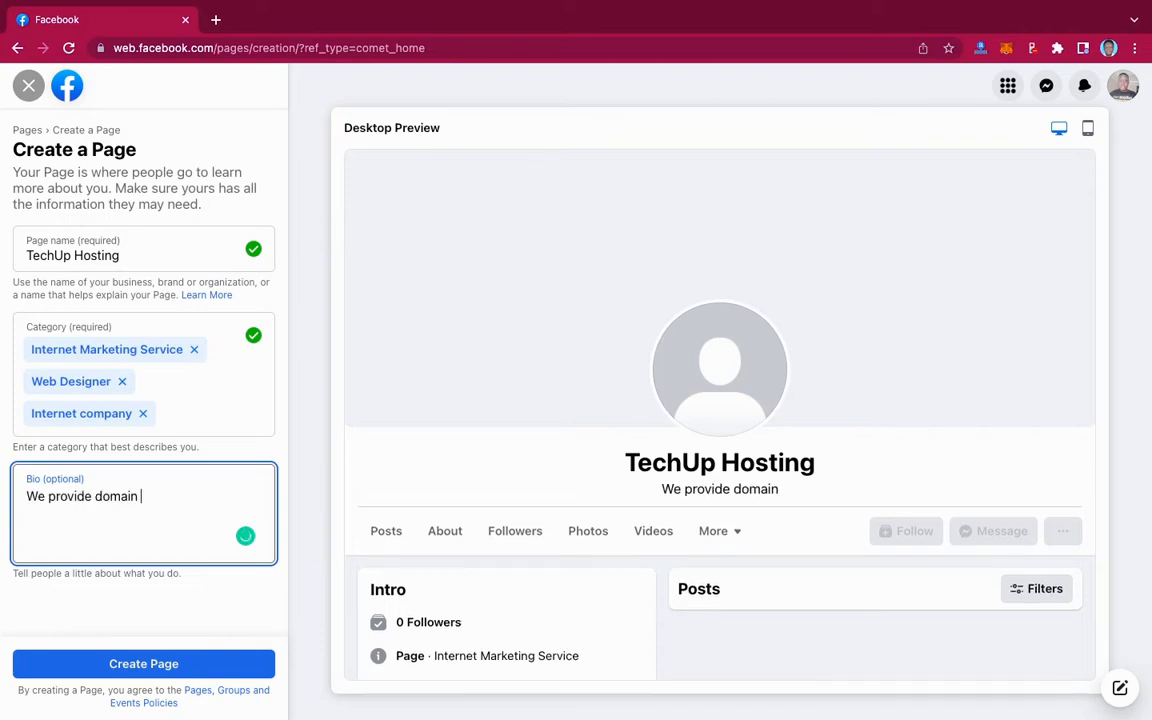
left_click(233, 497)
key("BackSpace")
key("BackSpace")
key("BackSpace")
key("BackSpace")
key("BackSpace")
key("BackSpace")
type("hosting services to clients all over the world.")
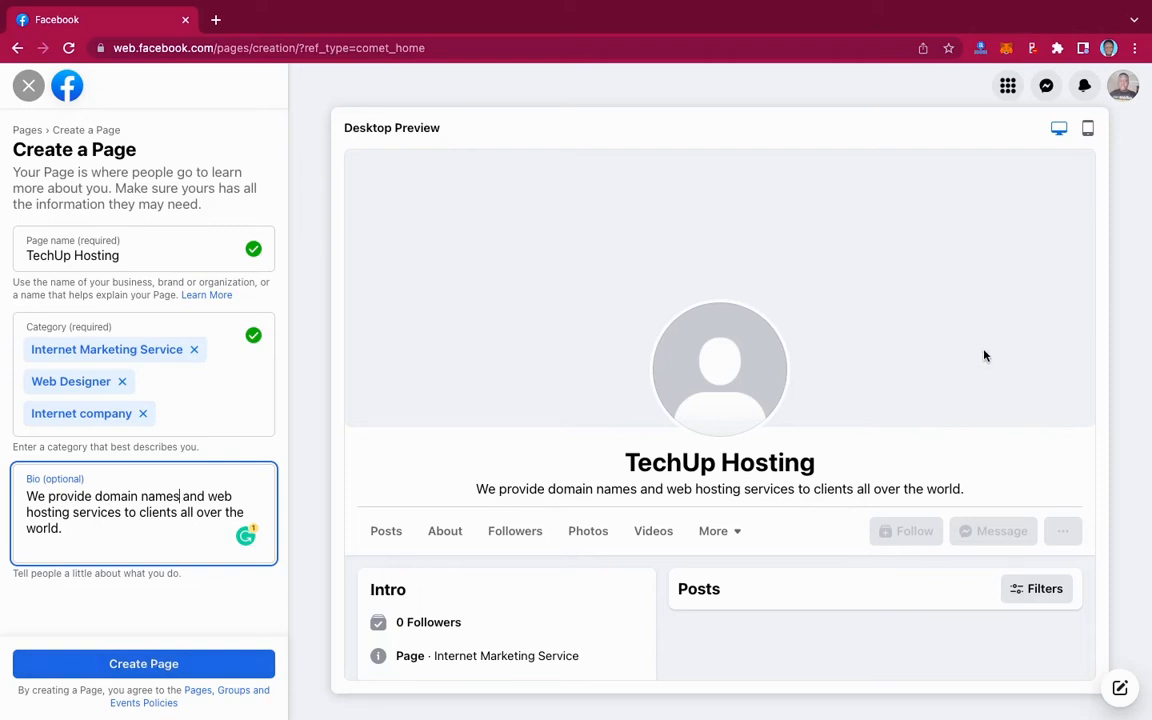
- Check the Page in the mobile preview, then switch back to desktop
scroll(913, 357, "down", 1)
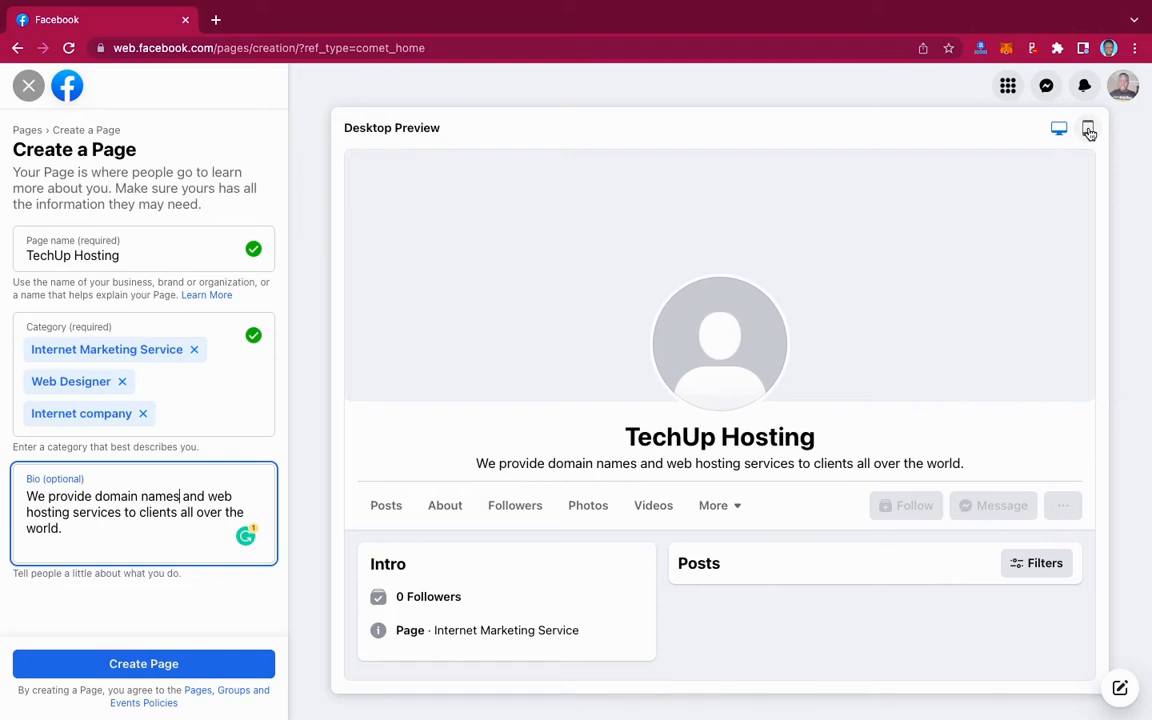
left_click(1088, 130)
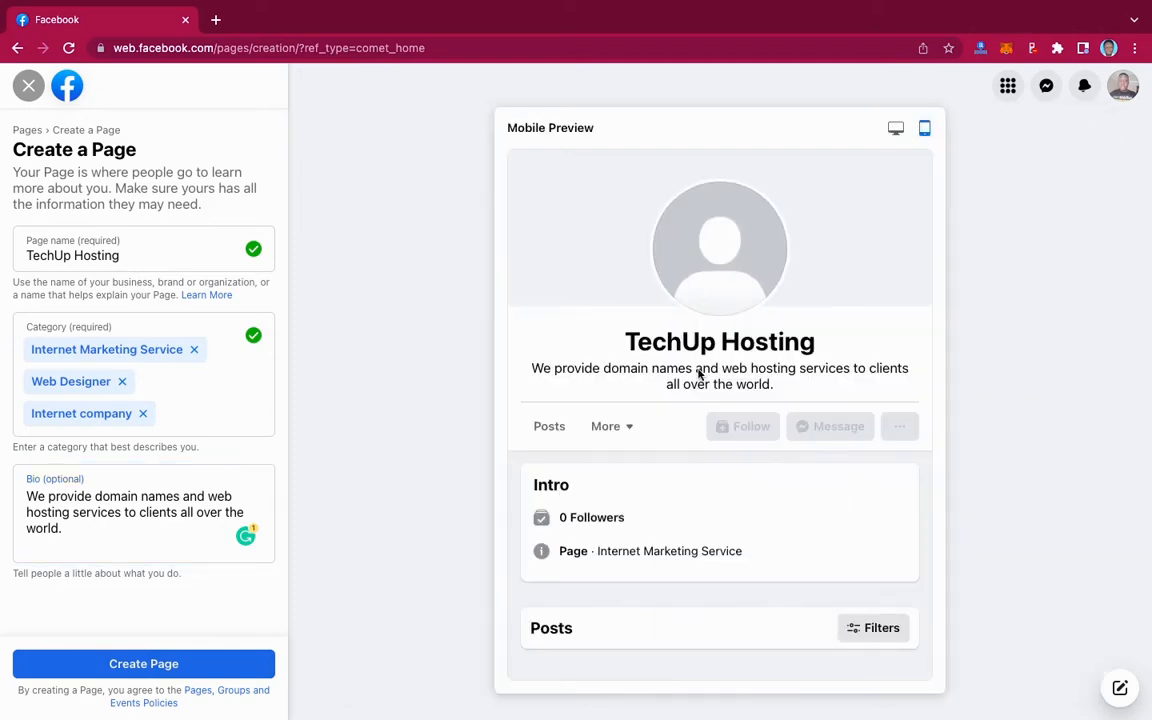
left_click(895, 130)
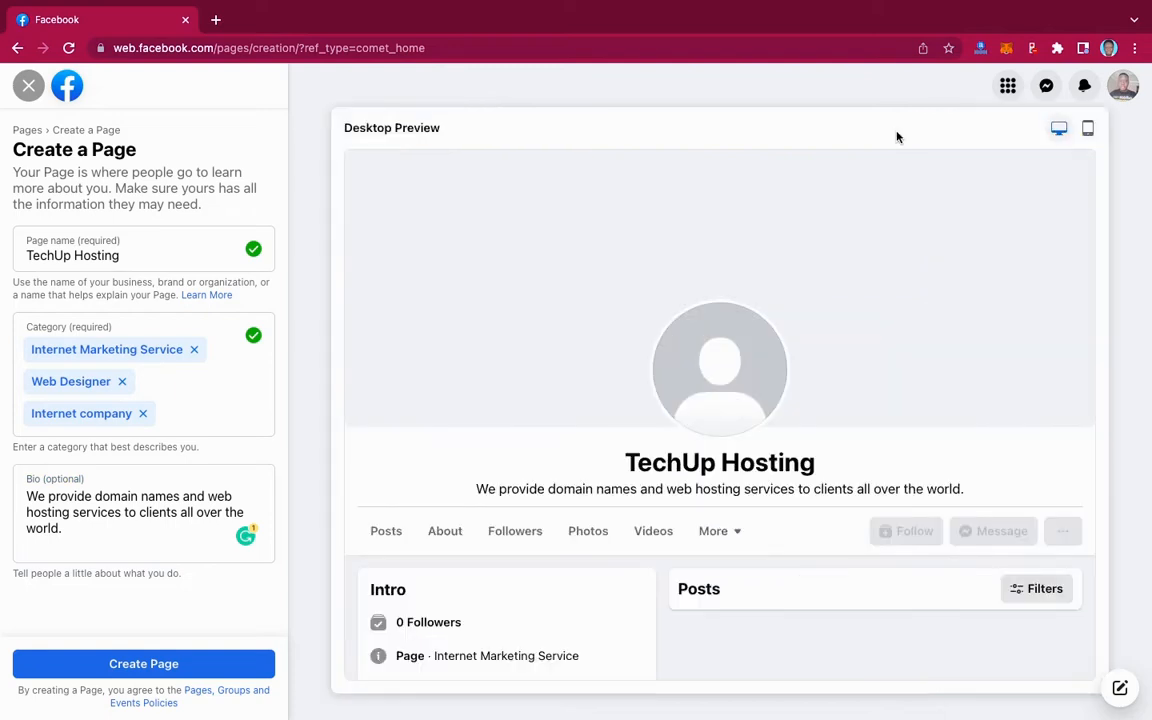
left_click(160, 664)
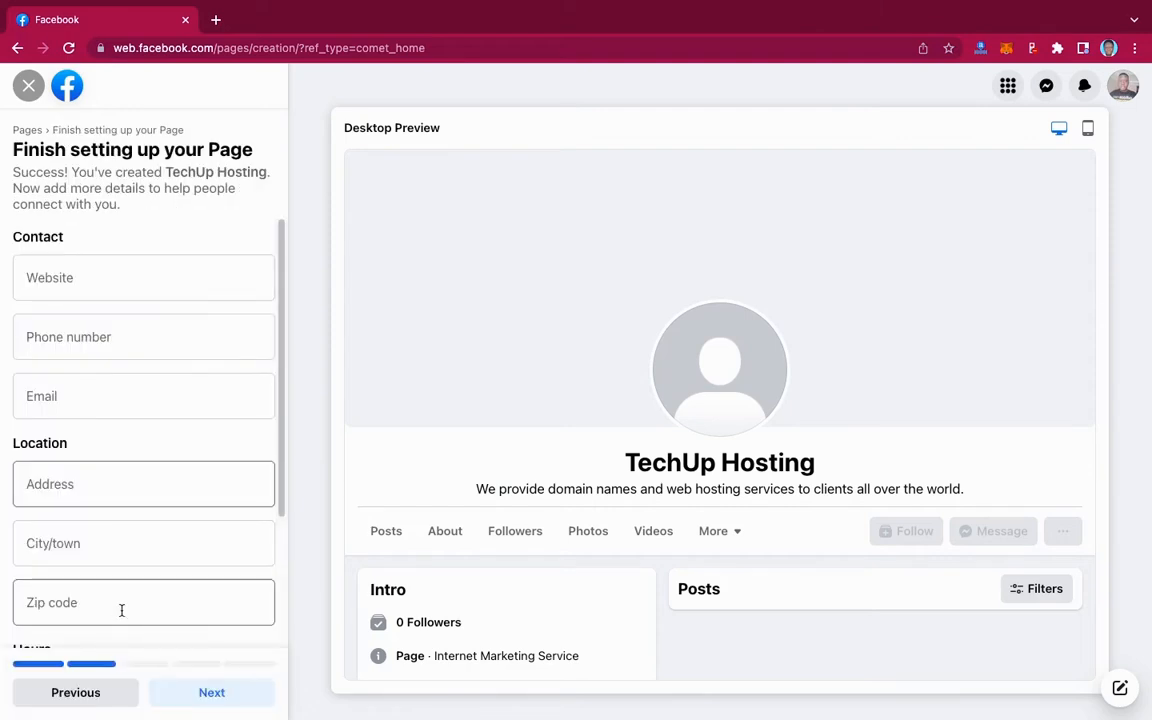
scroll(213, 446, "down", 4)
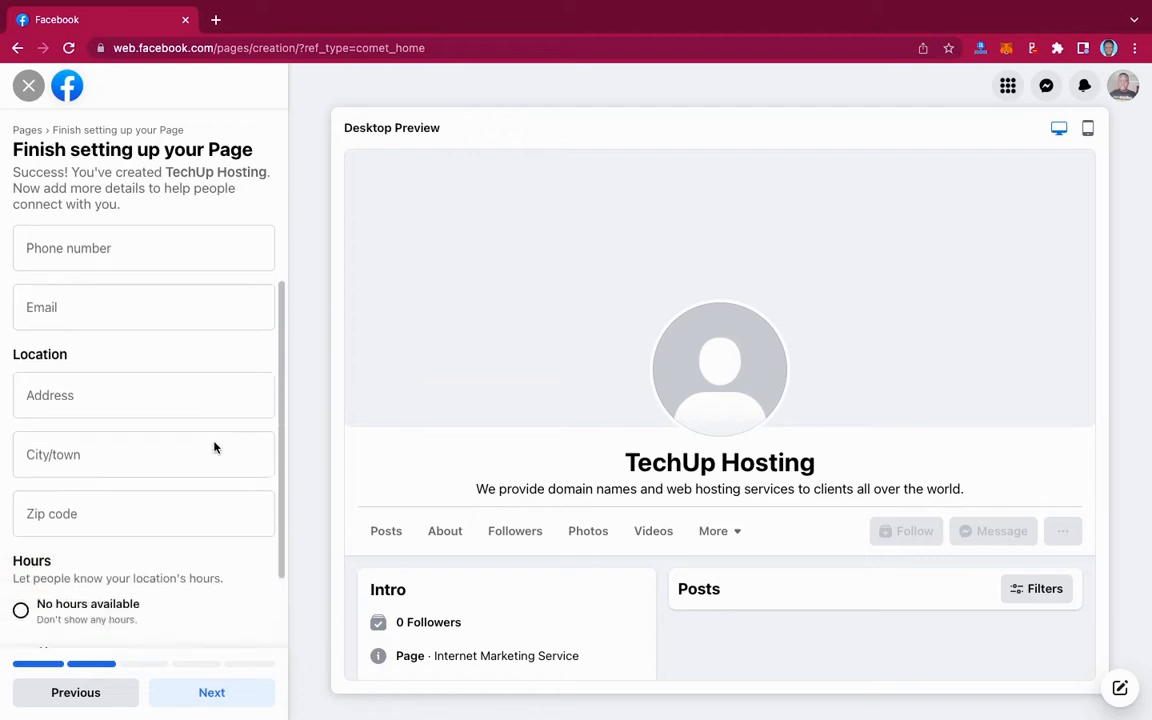
scroll(213, 446, "up", 4)
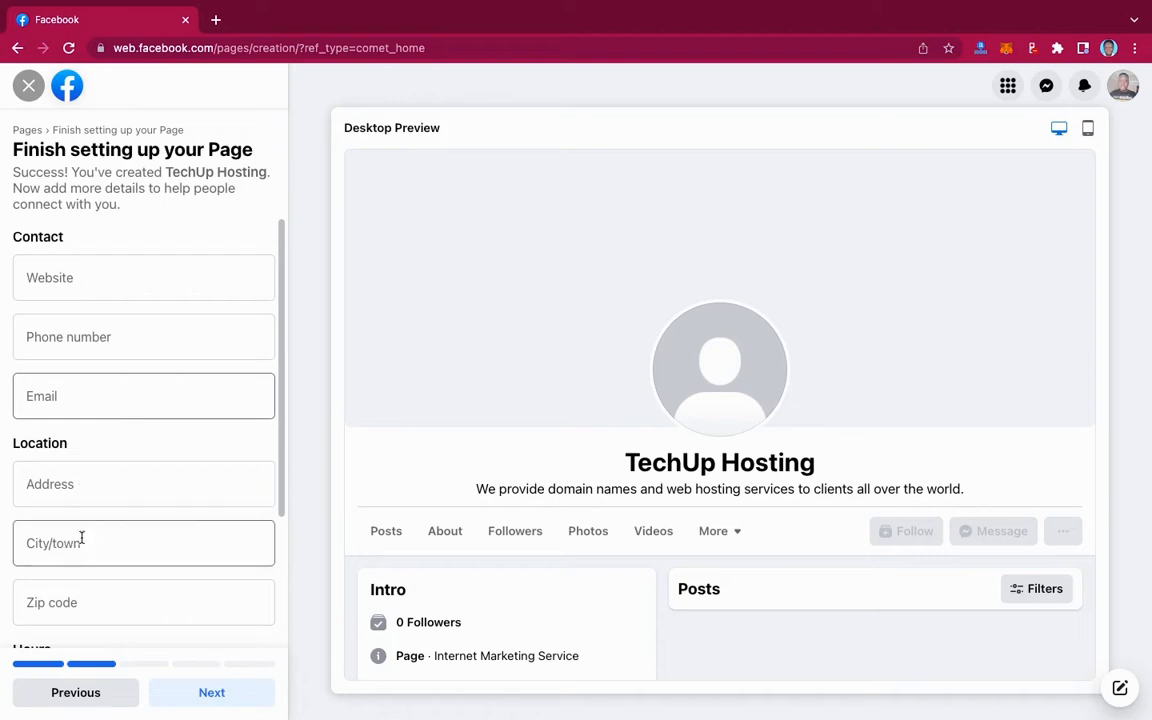
left_click(109, 276)
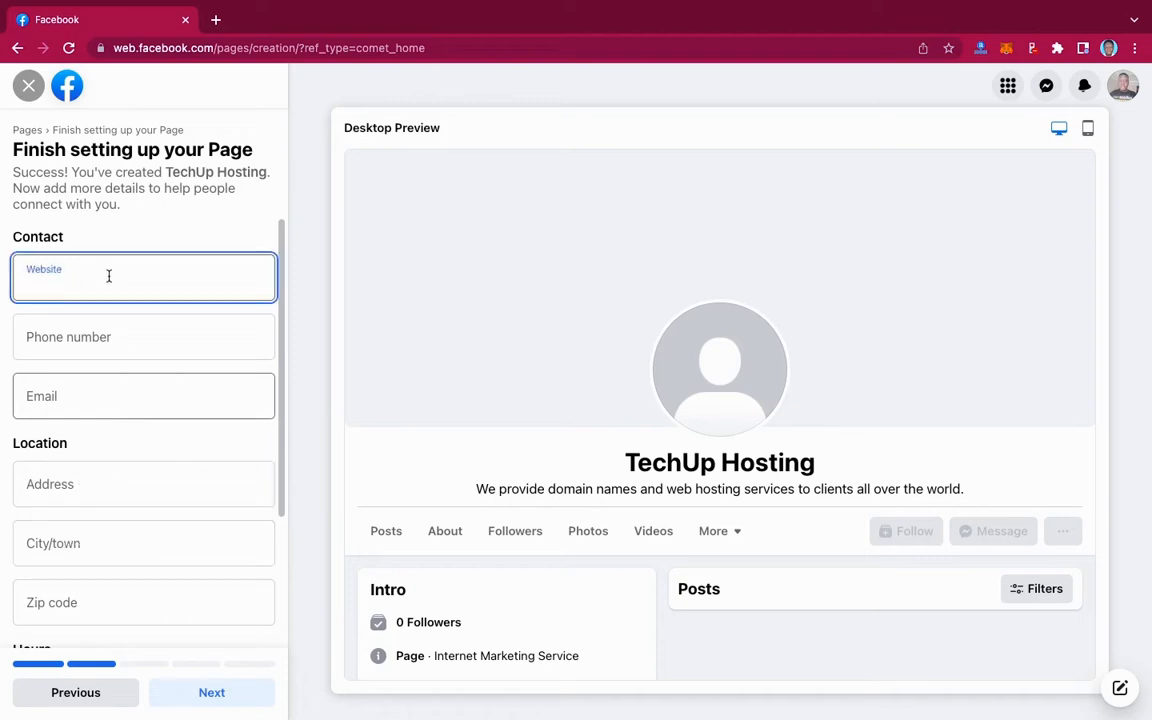
type("techuphosting.com")
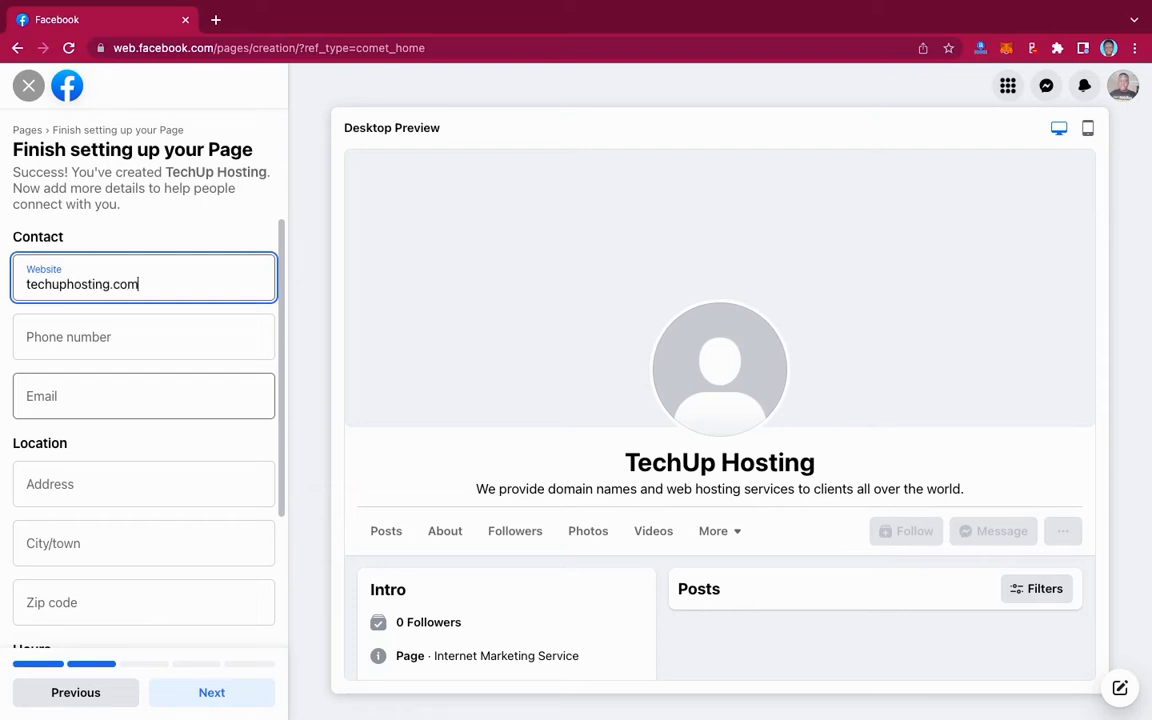
left_click(73, 347)
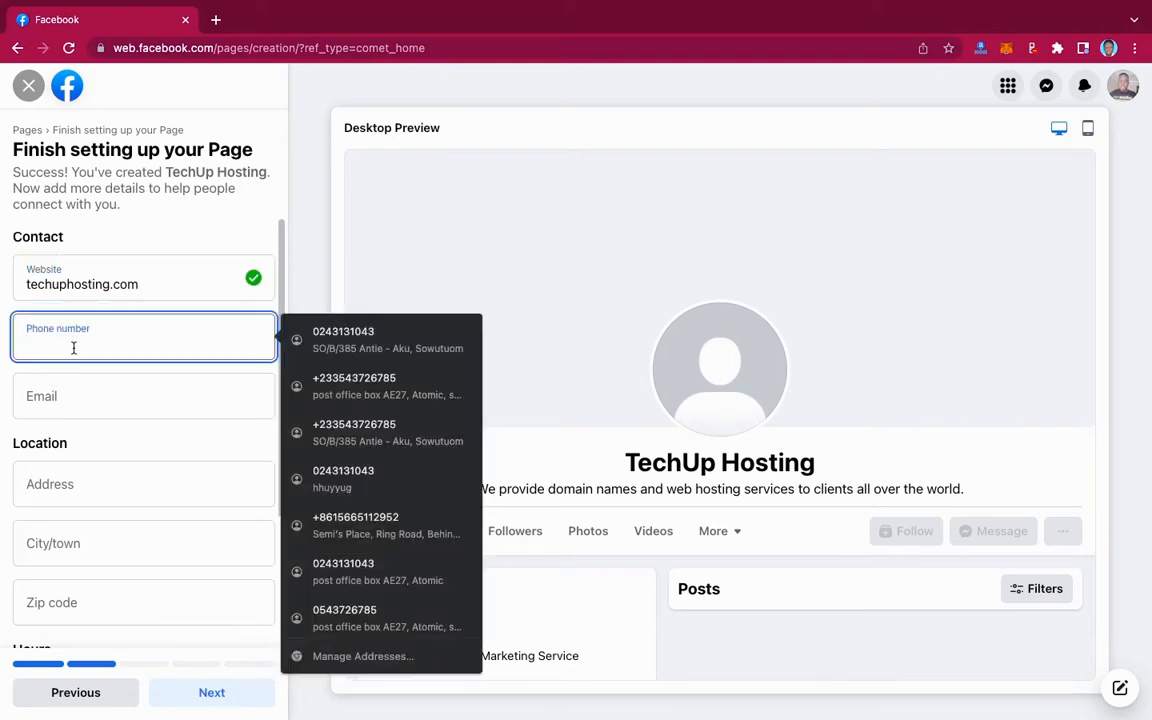
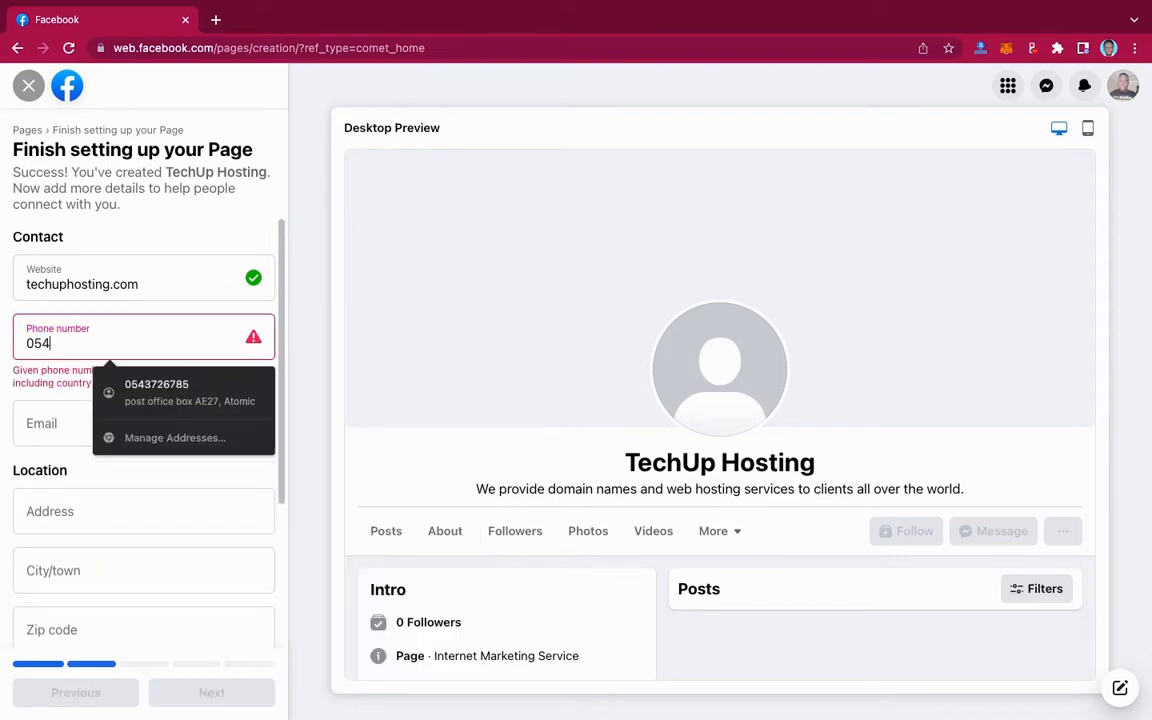
key("Left")
key("Left")
key("Left")
key("Left")
key("Left")
key("Left")
key("Left")
key("Left")
key("Left")
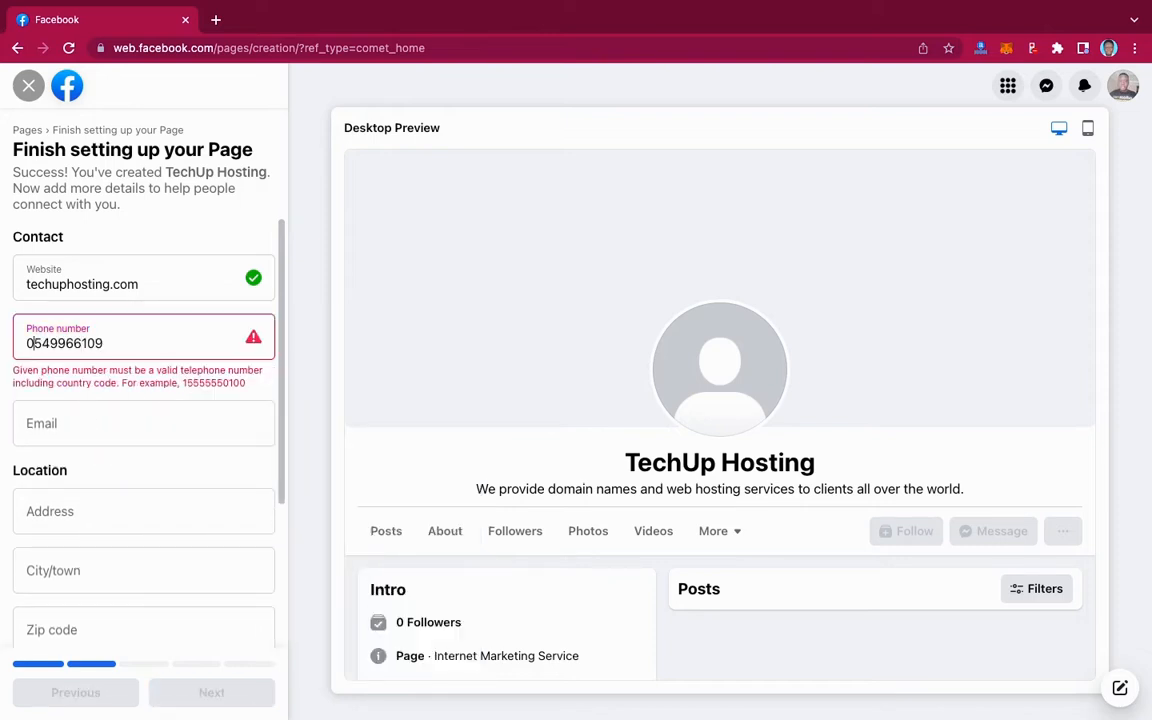
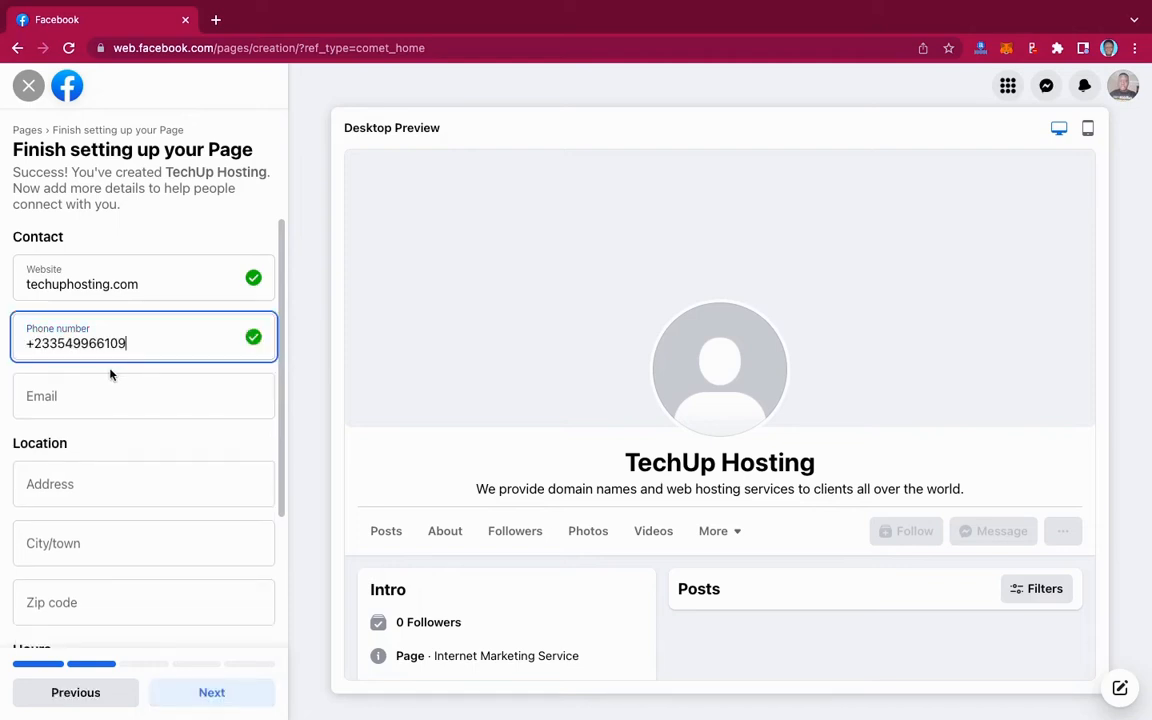
left_click(73, 403)
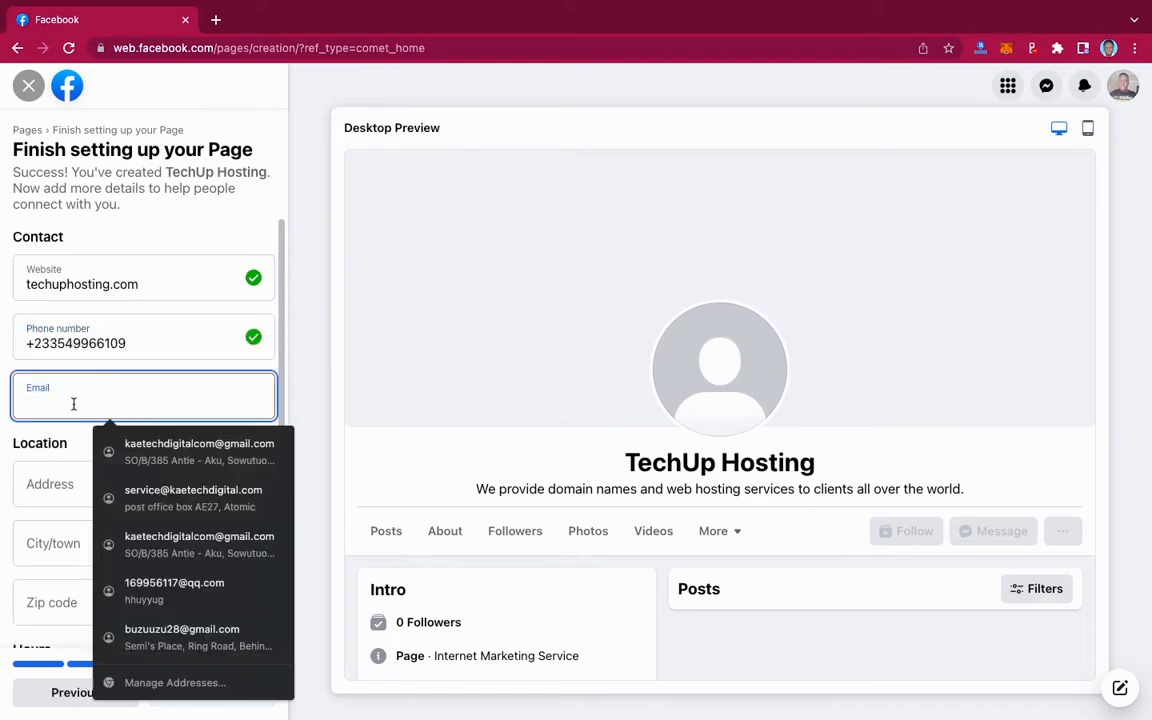
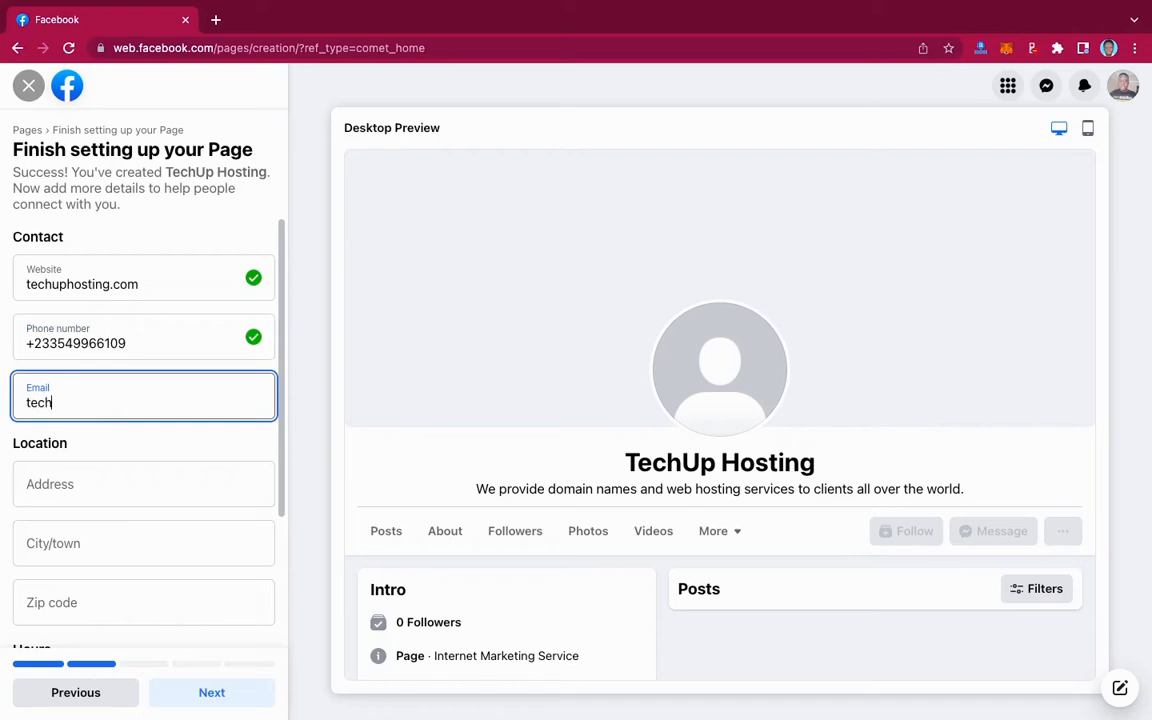
left_click(180, 440)
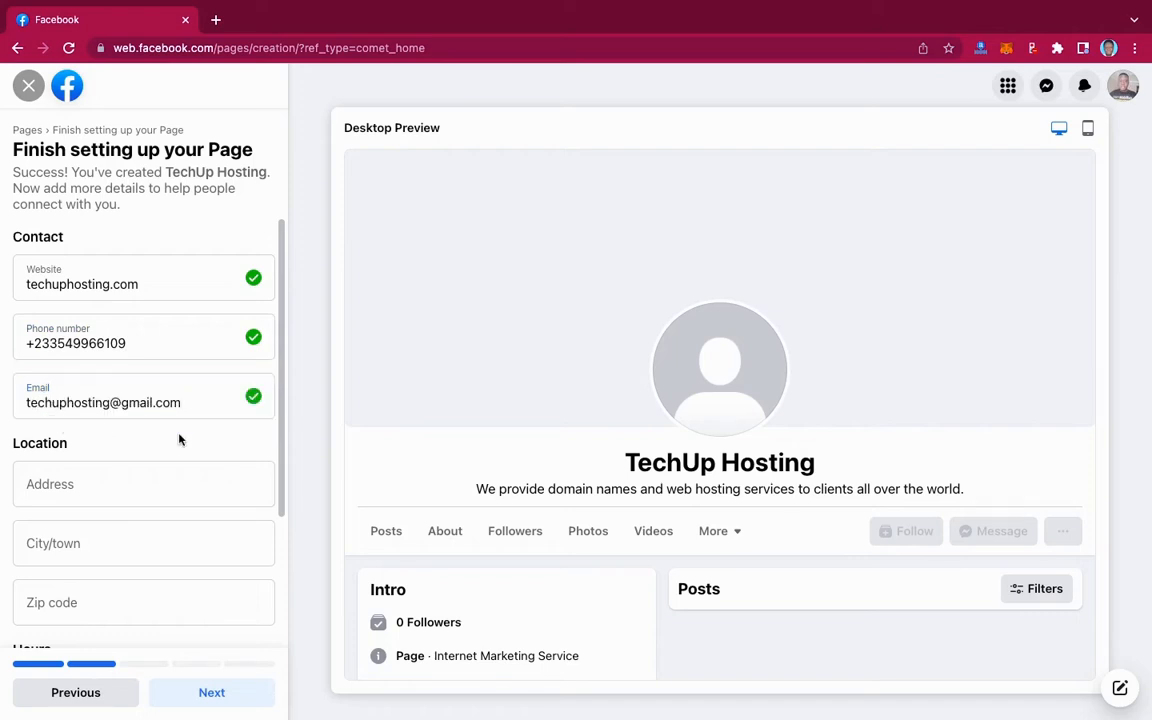
scroll(177, 434, "down", 2)
- Fill in the street address, pick the city from suggestions, and enter the zip code
left_click(85, 385)
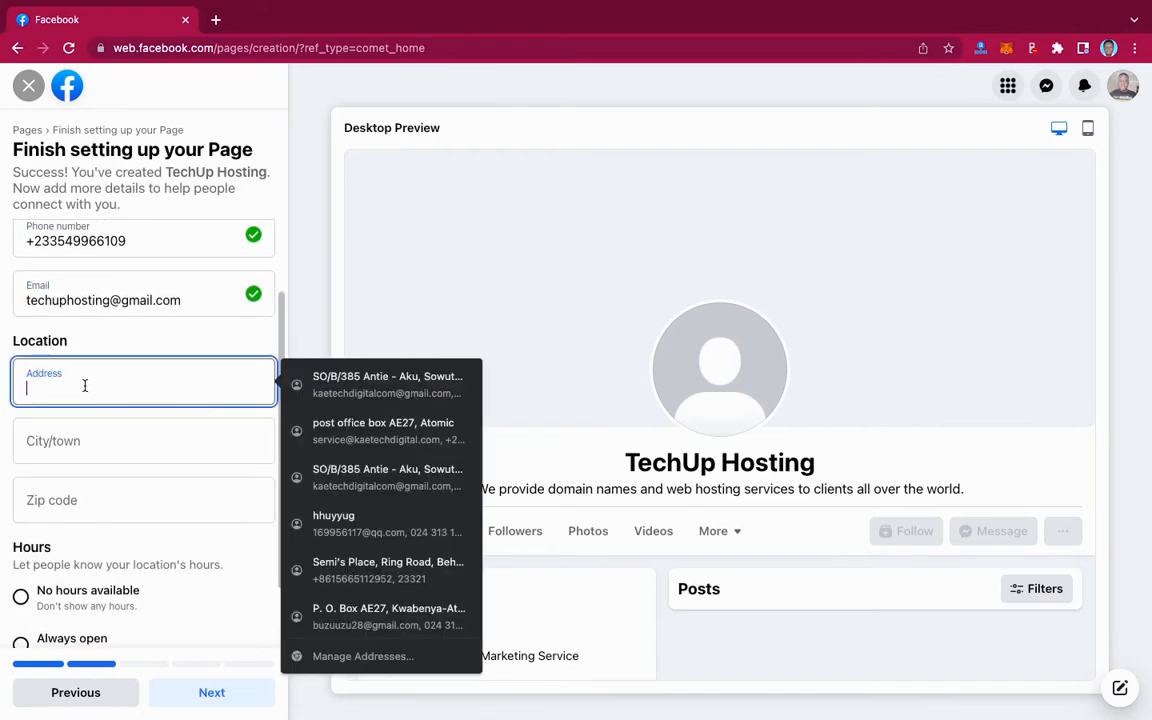
type("Accra")
left_click_drag(73, 390, 26, 390)
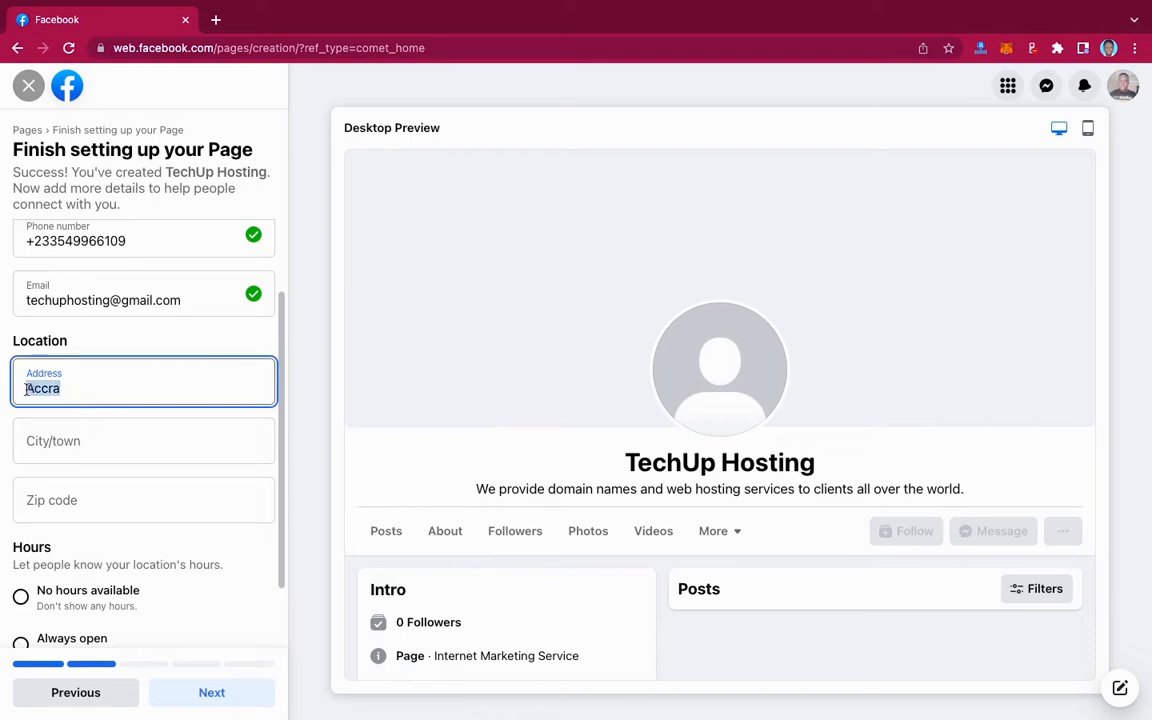
type("Darkuman Junction")
left_click(72, 432)
type("Accra")
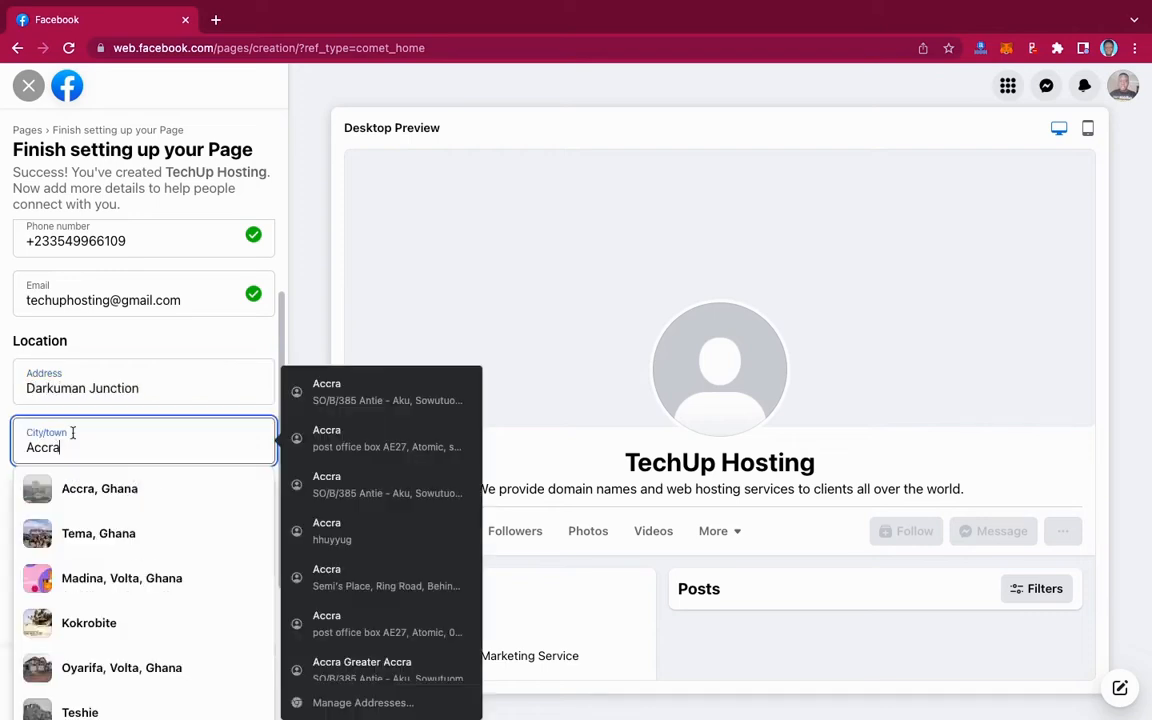
left_click(85, 488)
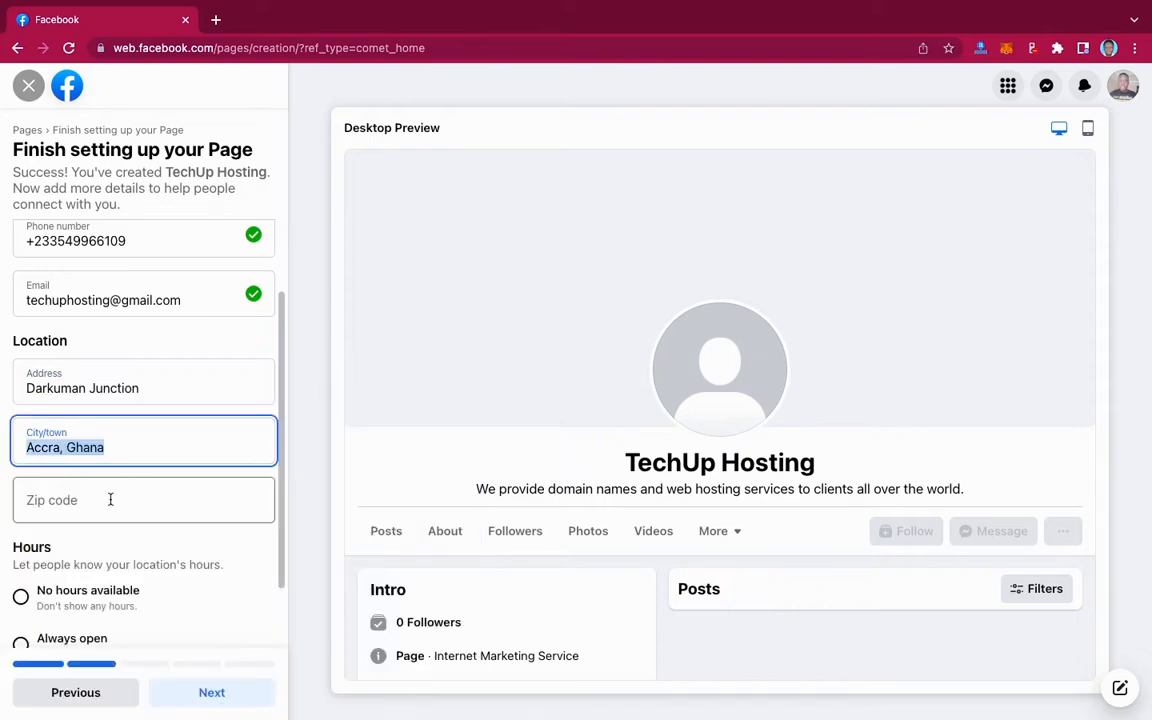
left_click(110, 499)
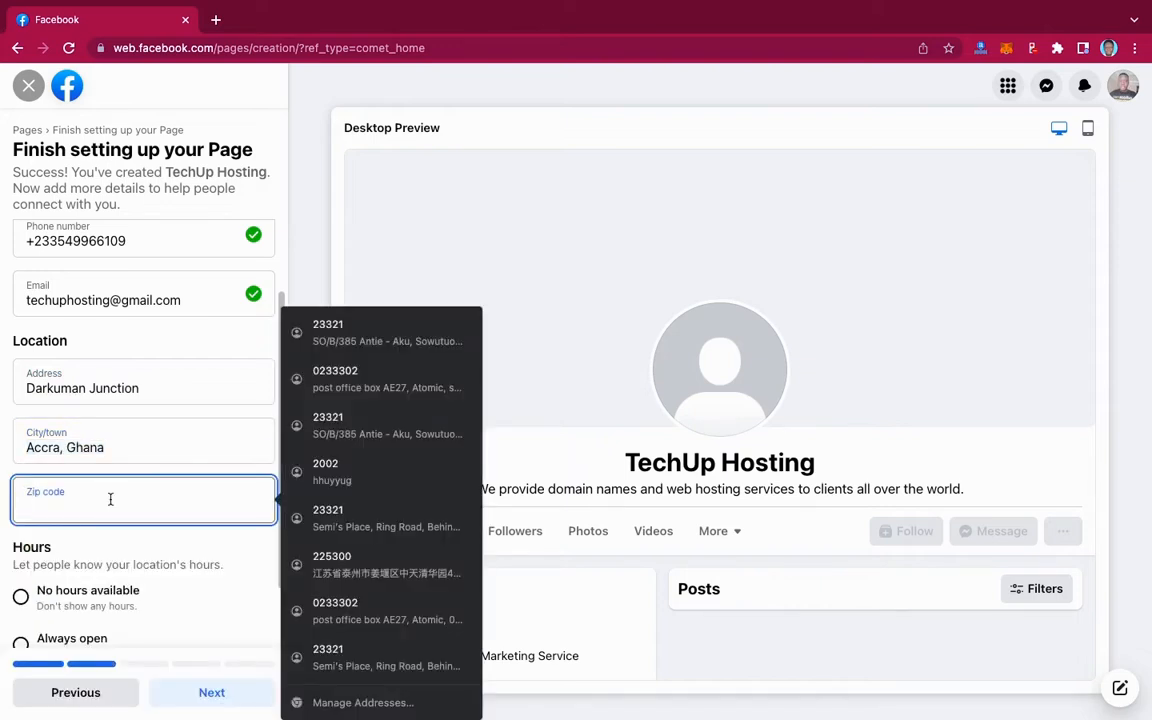
type("23321")
key("Tab")
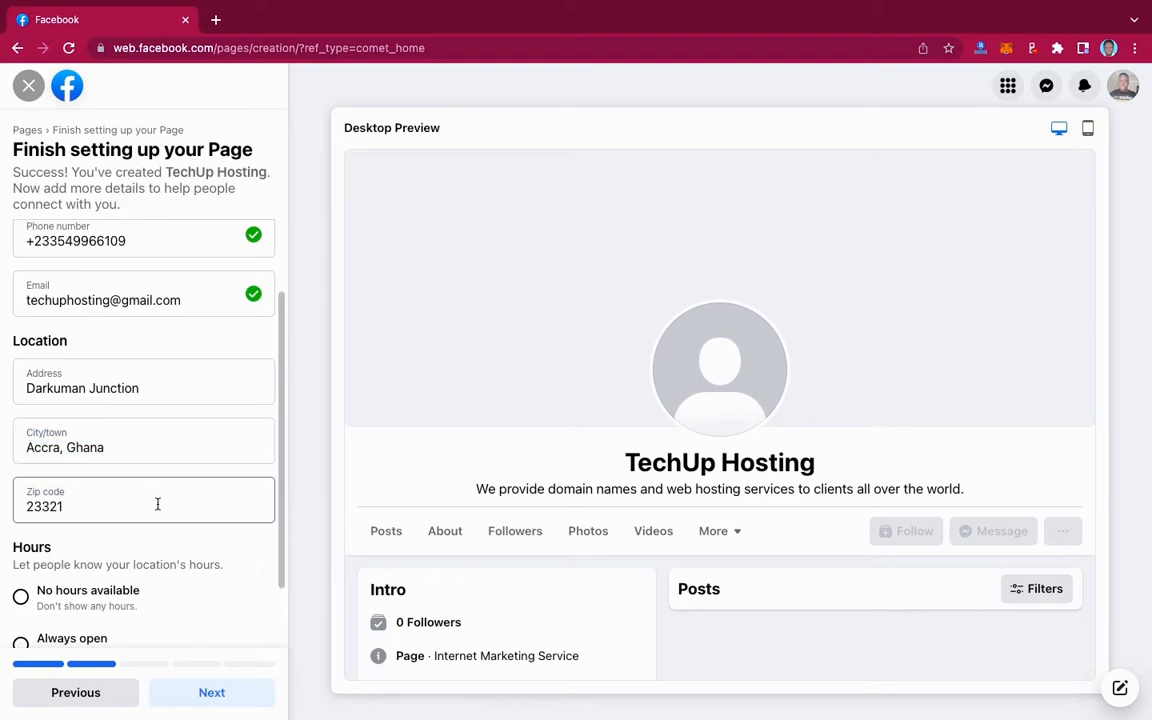
scroll(158, 504, "down", 1)
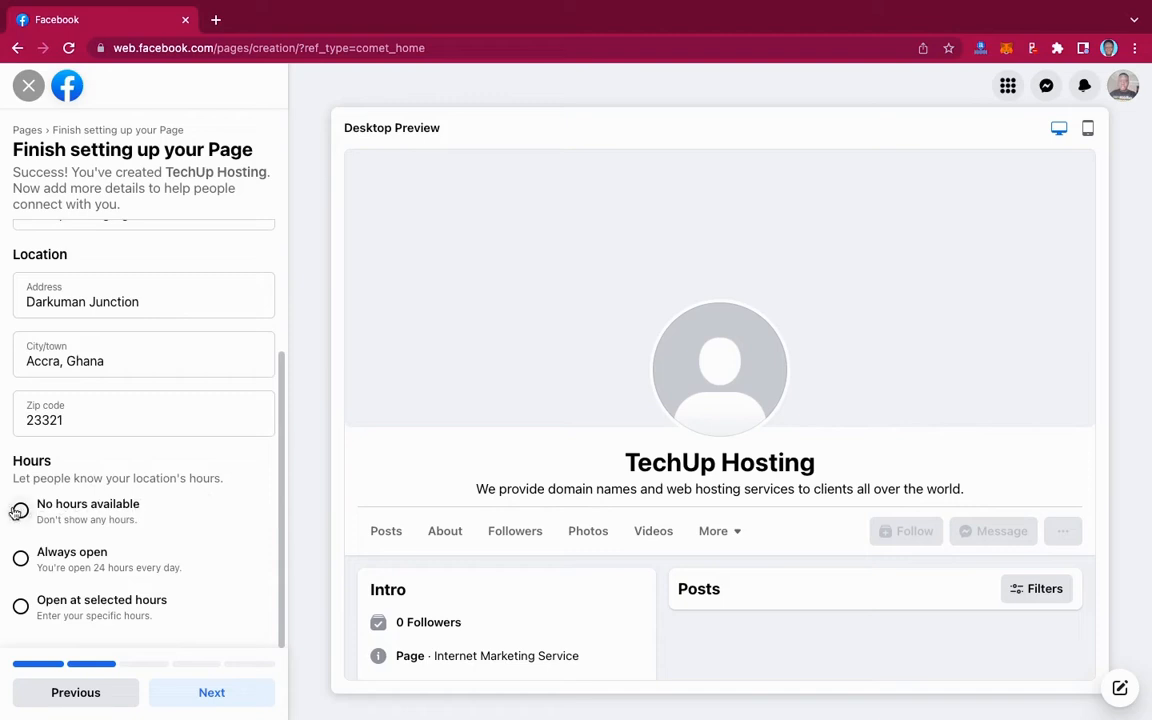
- Set the Page's hours to Always open
left_click(20, 562)
scroll(170, 445, "up", 3)
scroll(170, 445, "down", 3)
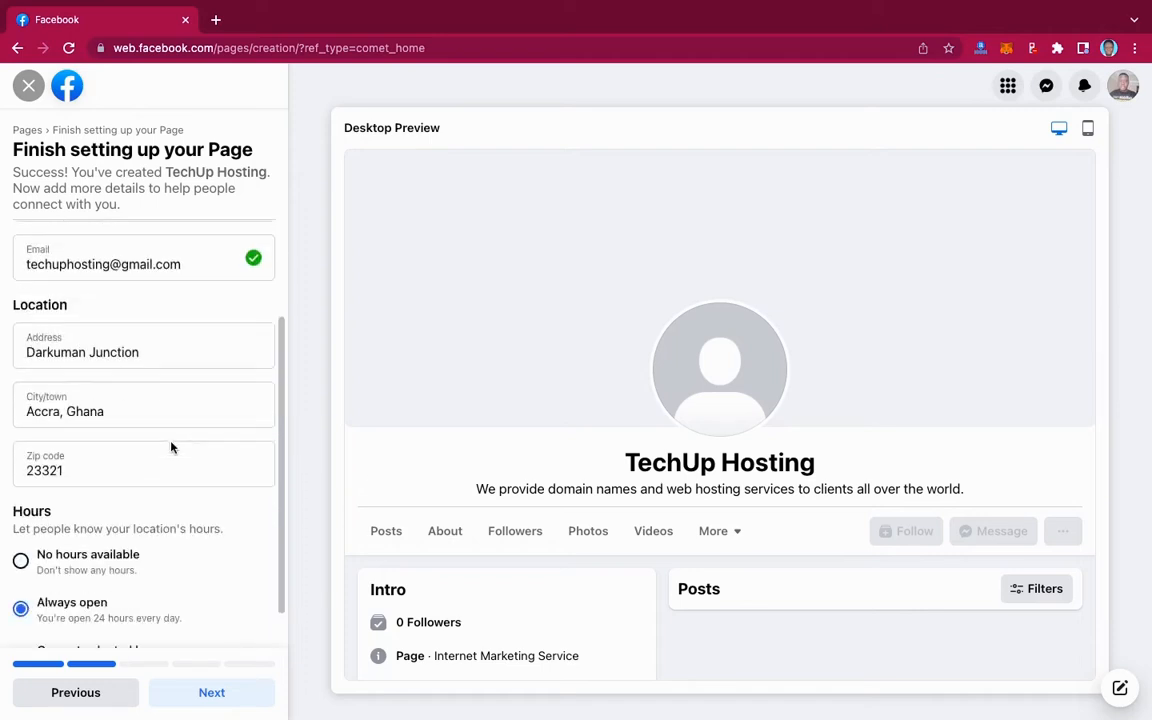
- Advance to Customize and set SQUARE LOGO.jpg from the TECHUP HOSTING folder as profile picture
left_click(215, 700)
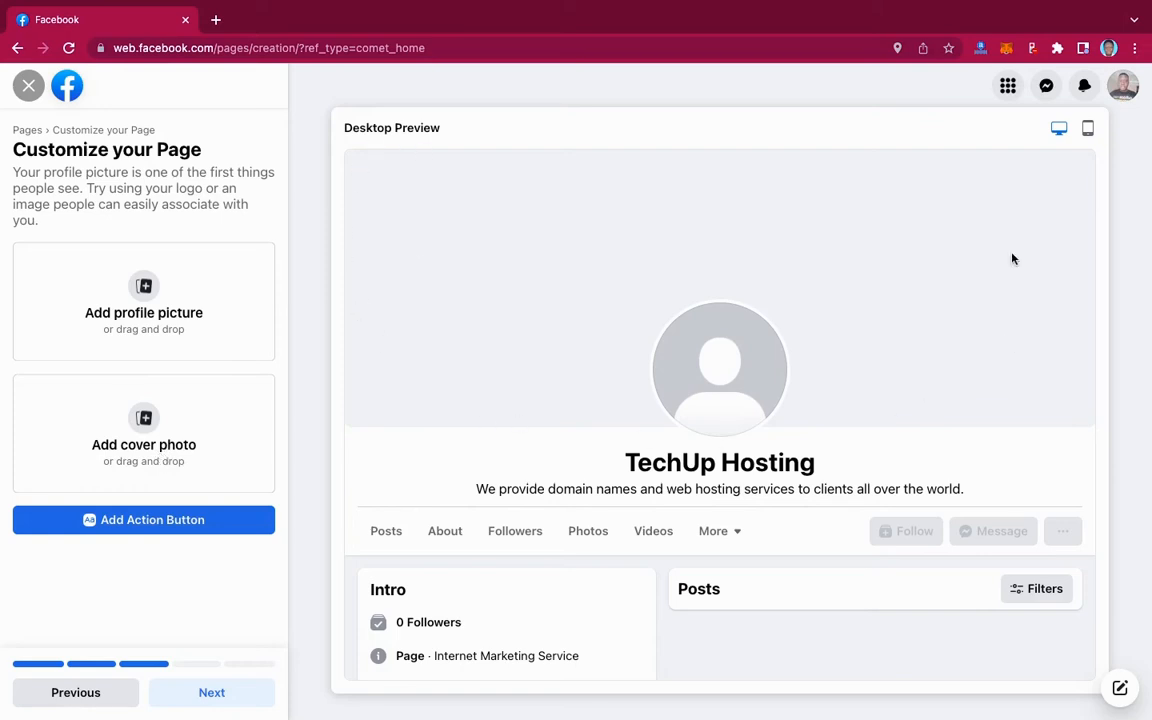
left_click(145, 290)
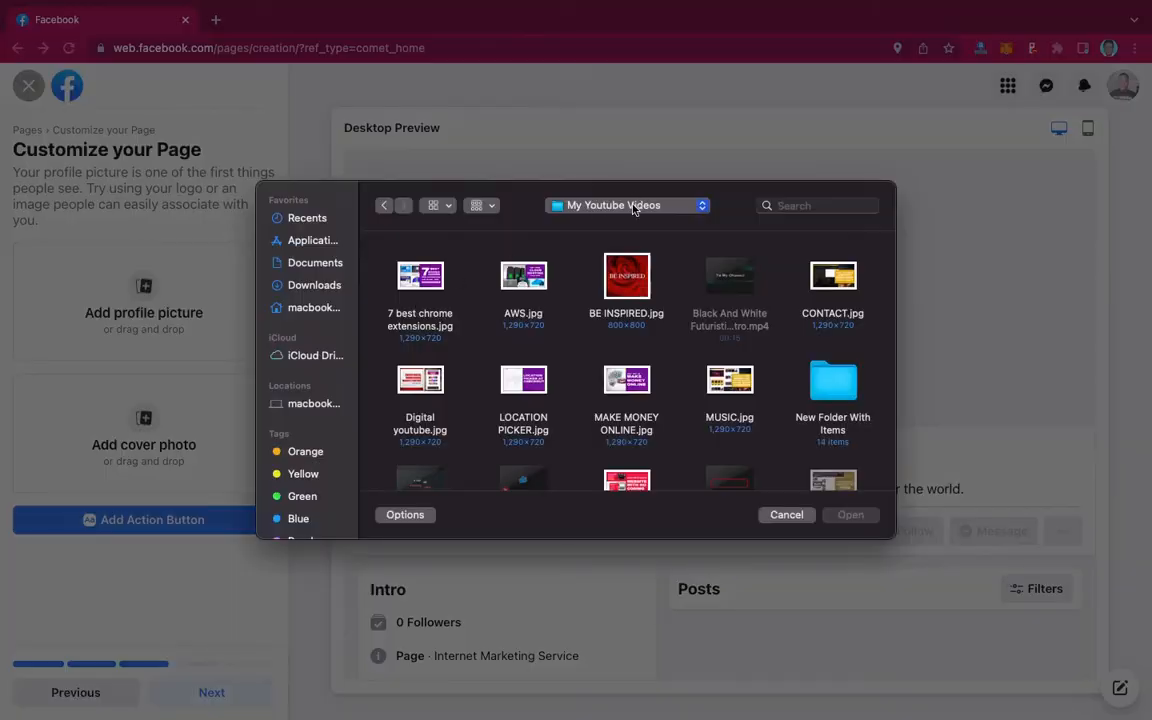
left_click(635, 204)
left_click(601, 340)
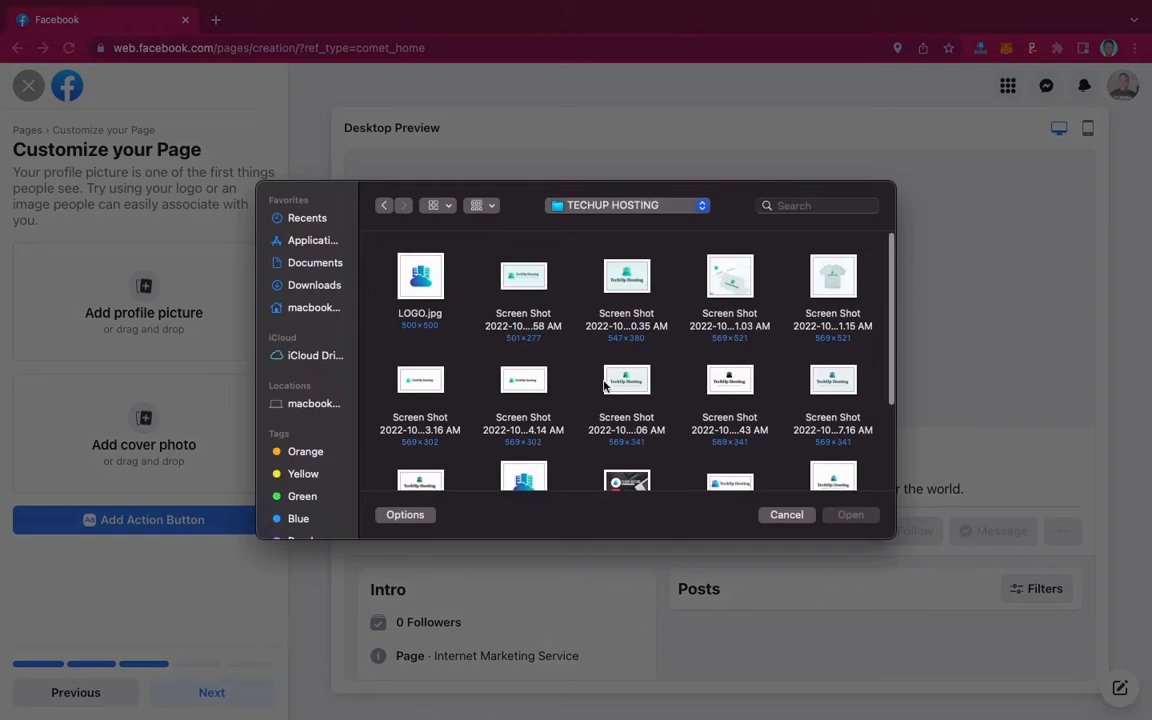
scroll(545, 348, "down", 3)
left_click(523, 380)
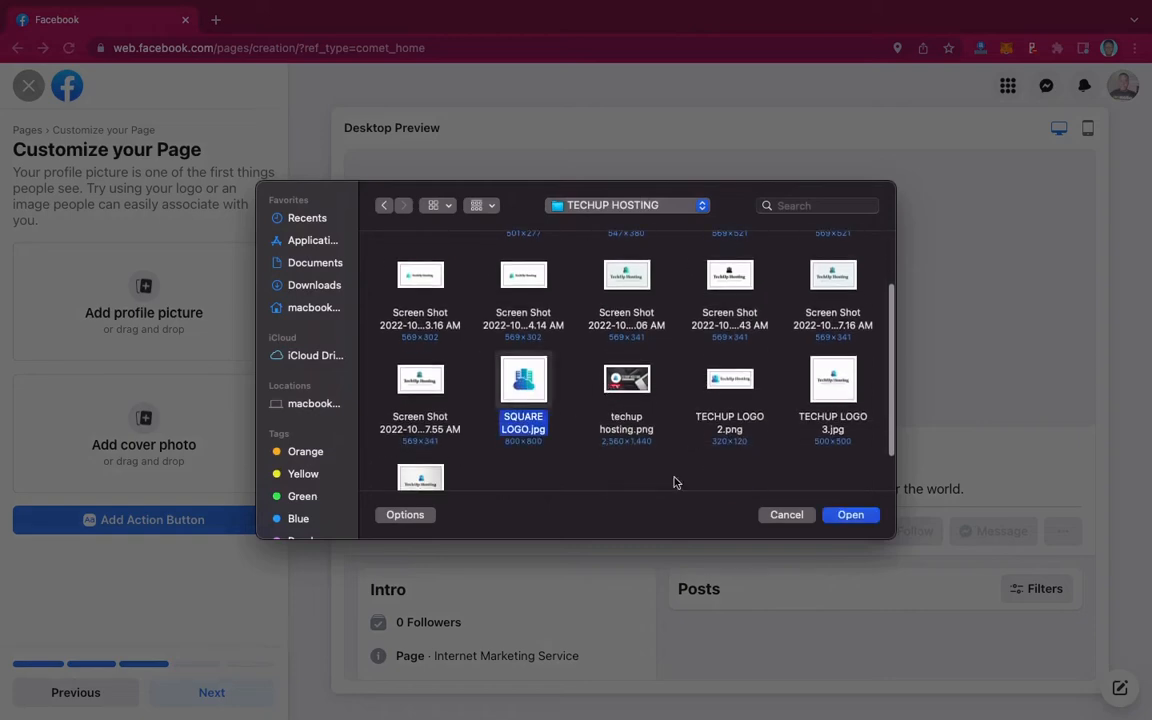
left_click(851, 515)
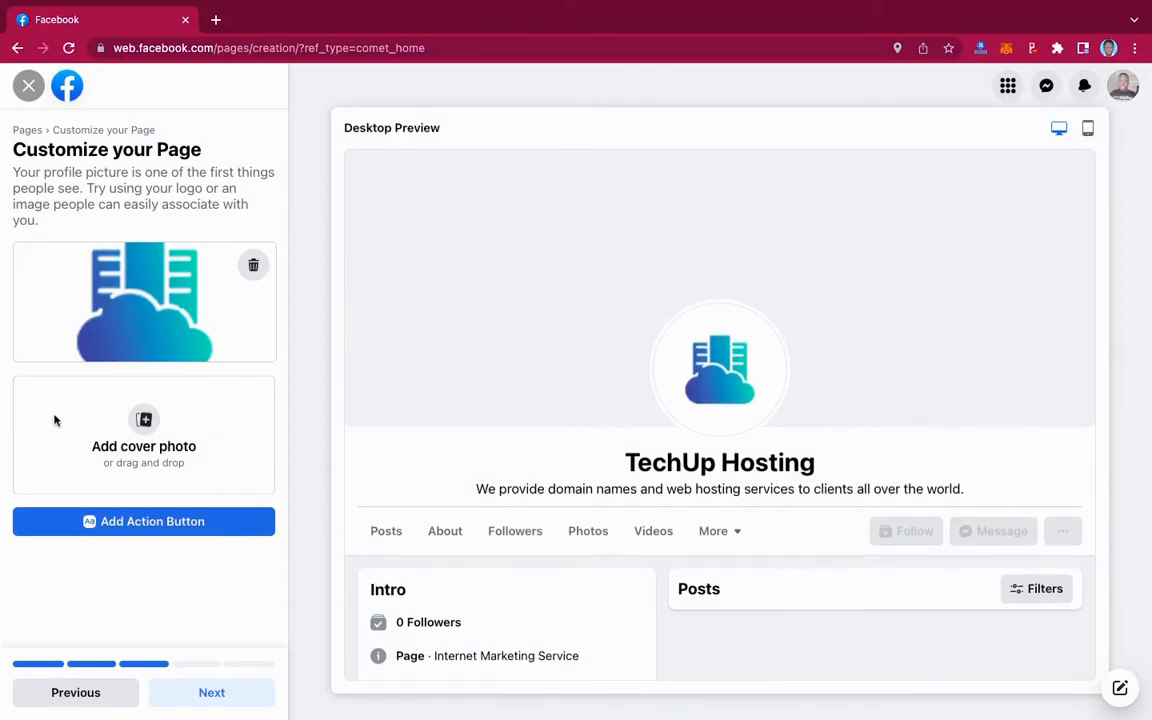
left_click(144, 423)
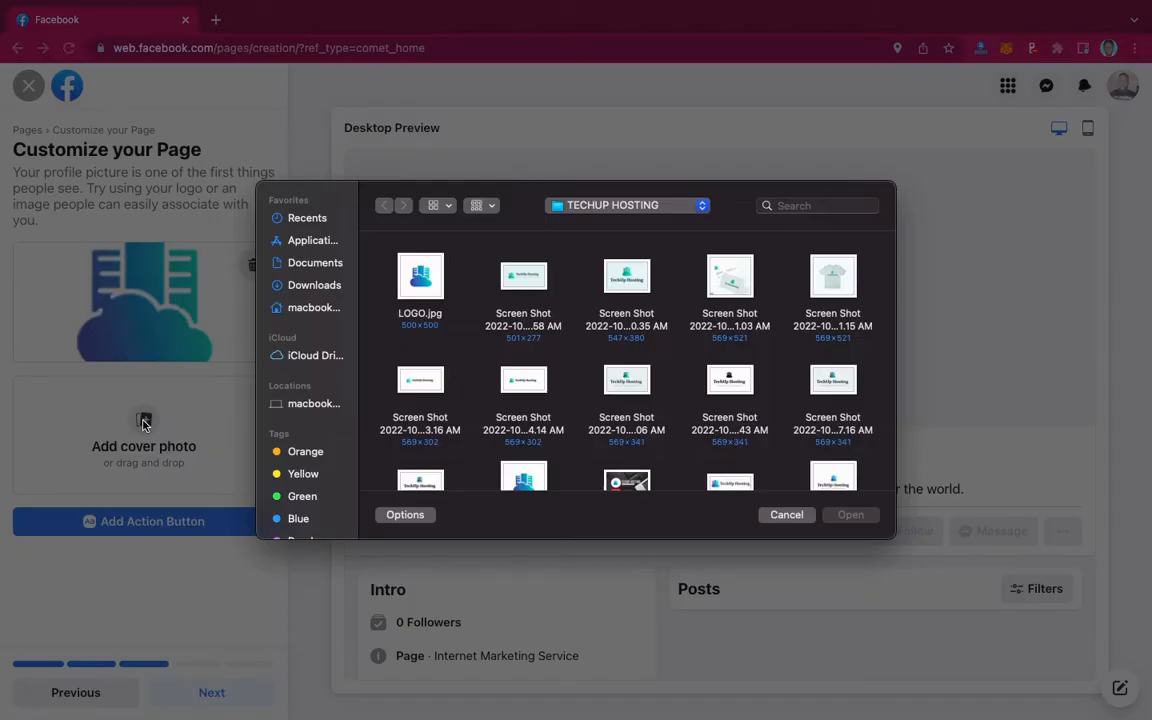
scroll(600, 380, "down", 5)
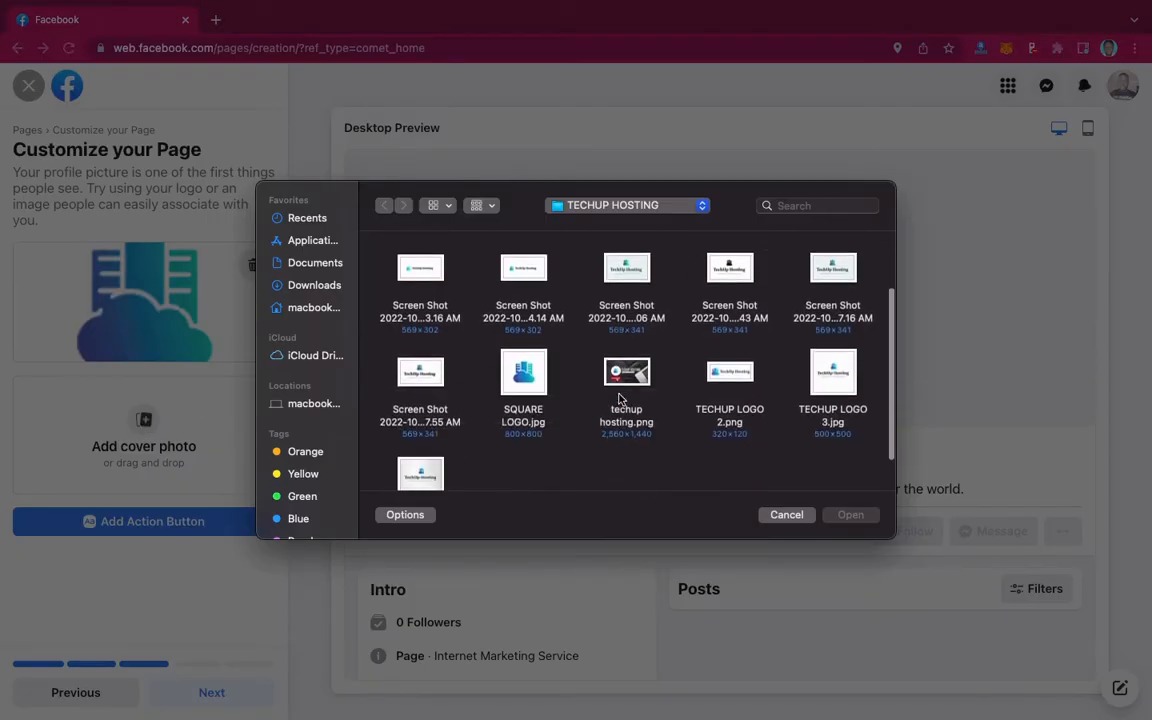
scroll(619, 398, "down", 2)
scroll(620, 325, "up", 5)
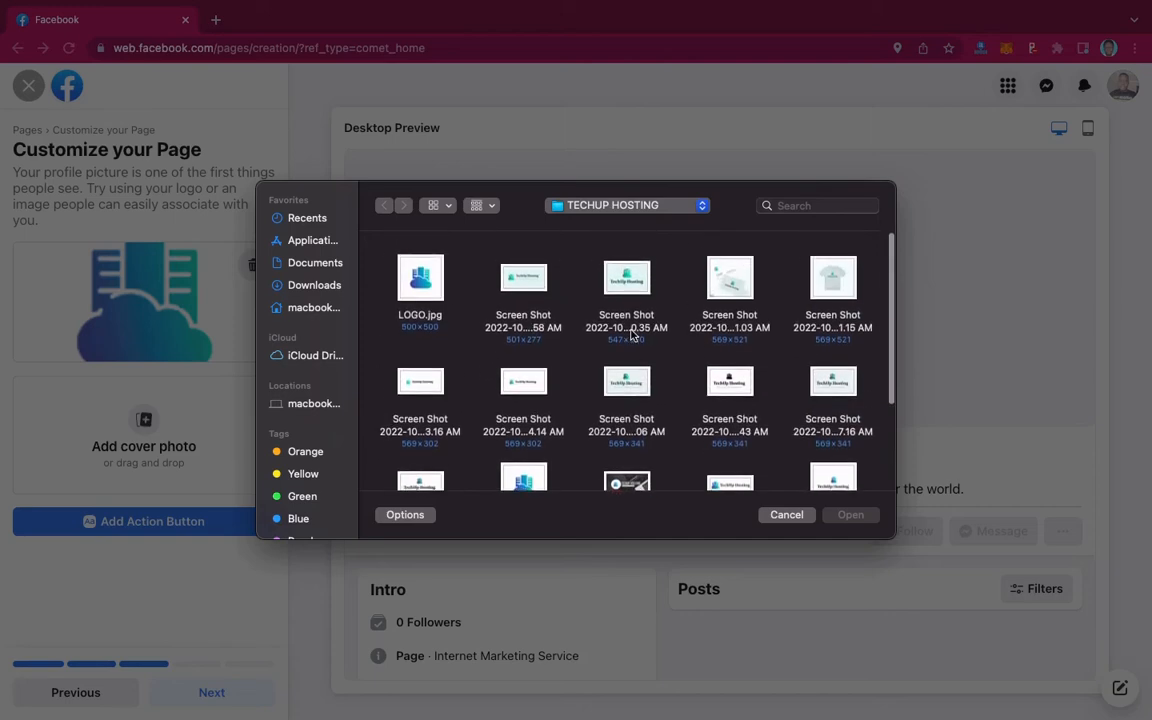
left_click(314, 286)
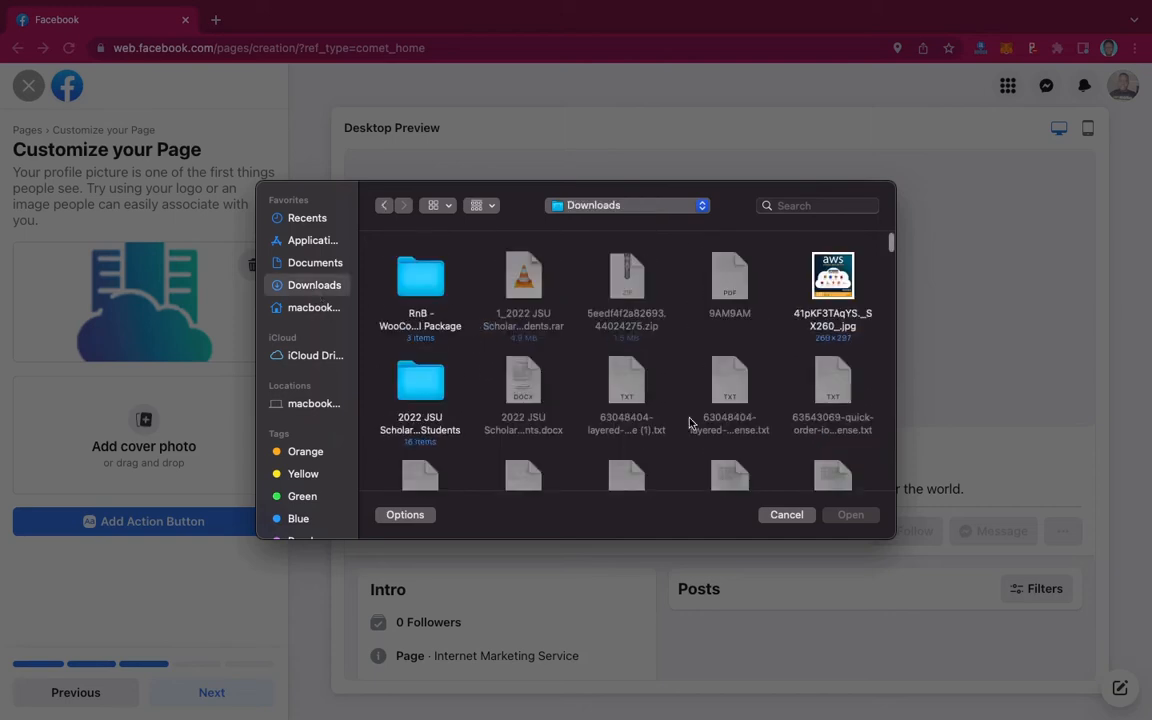
scroll(689, 424, "down", 10)
scroll(689, 424, "down", 10)
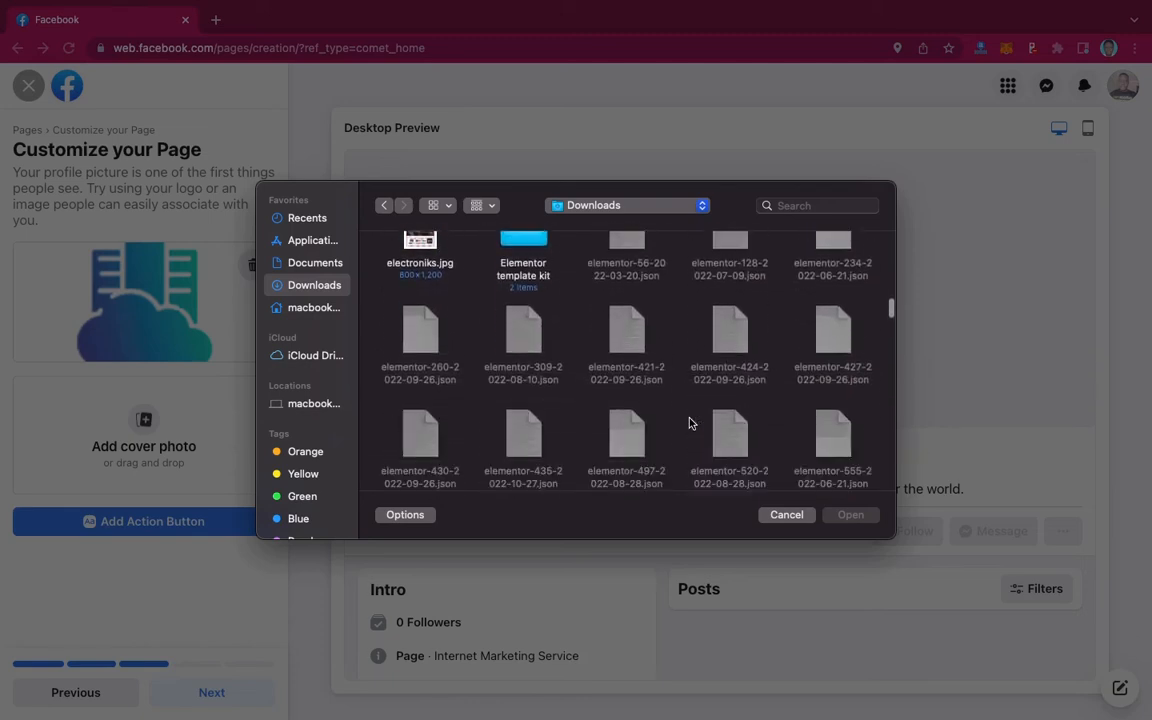
left_click(787, 515)
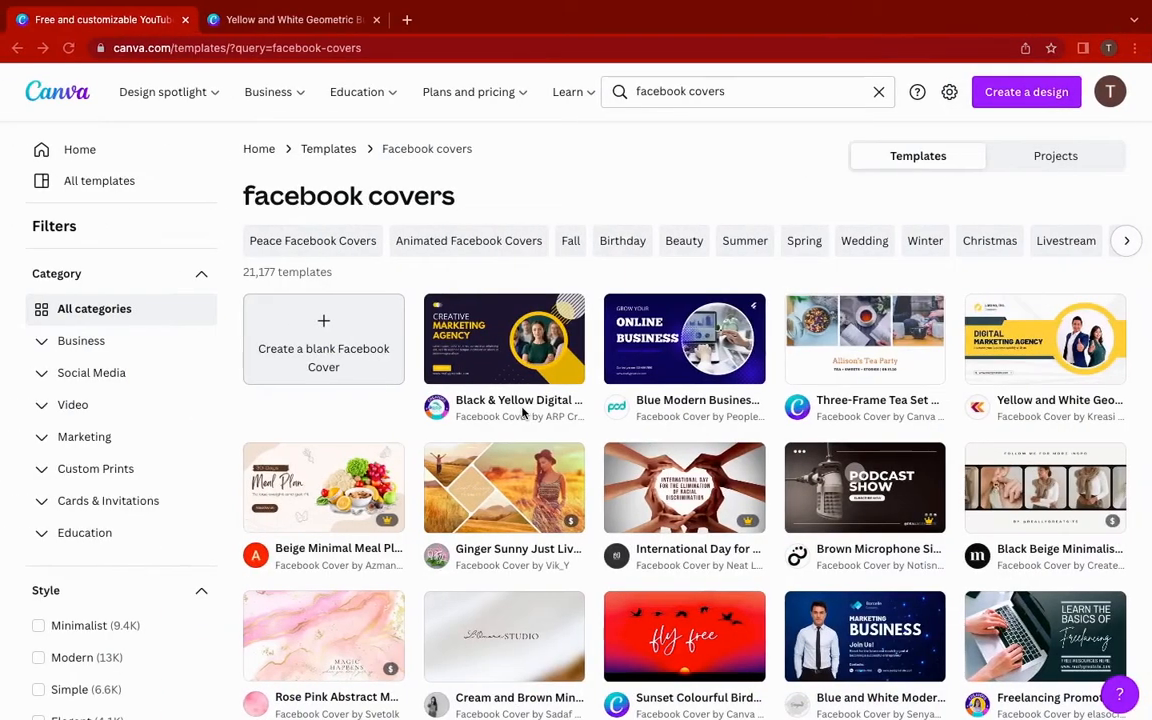
scroll(790, 565, "down", 1)
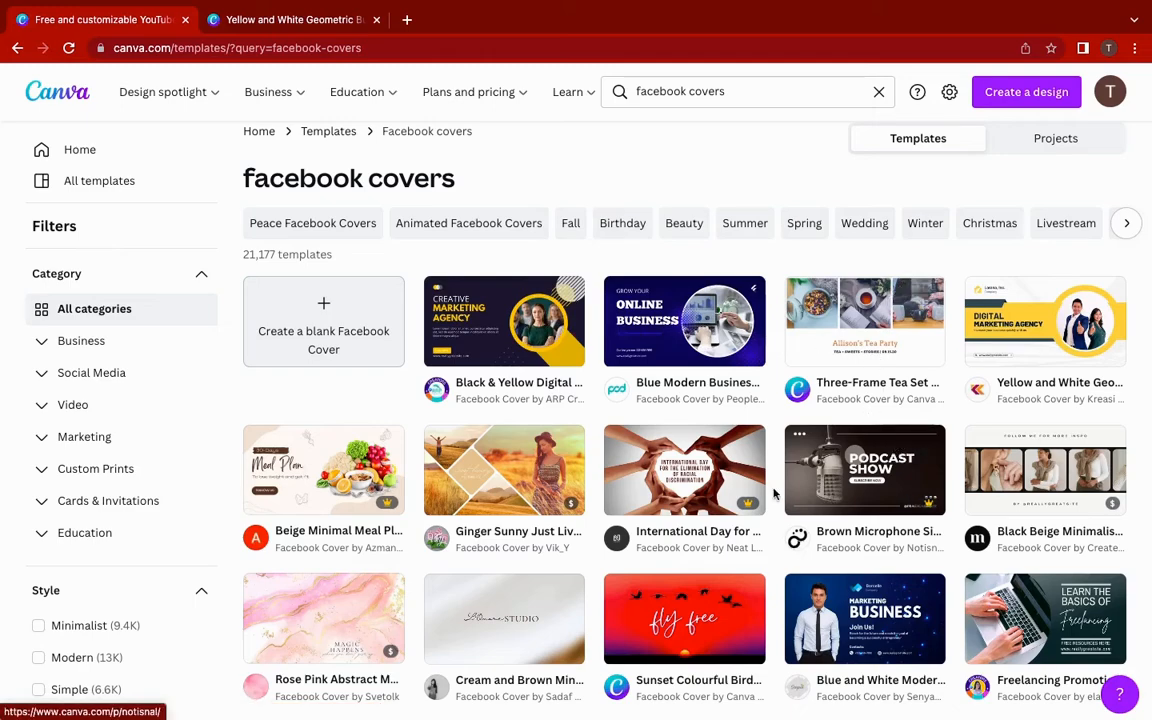
scroll(766, 480, "down", 3)
scroll(766, 480, "up", 3)
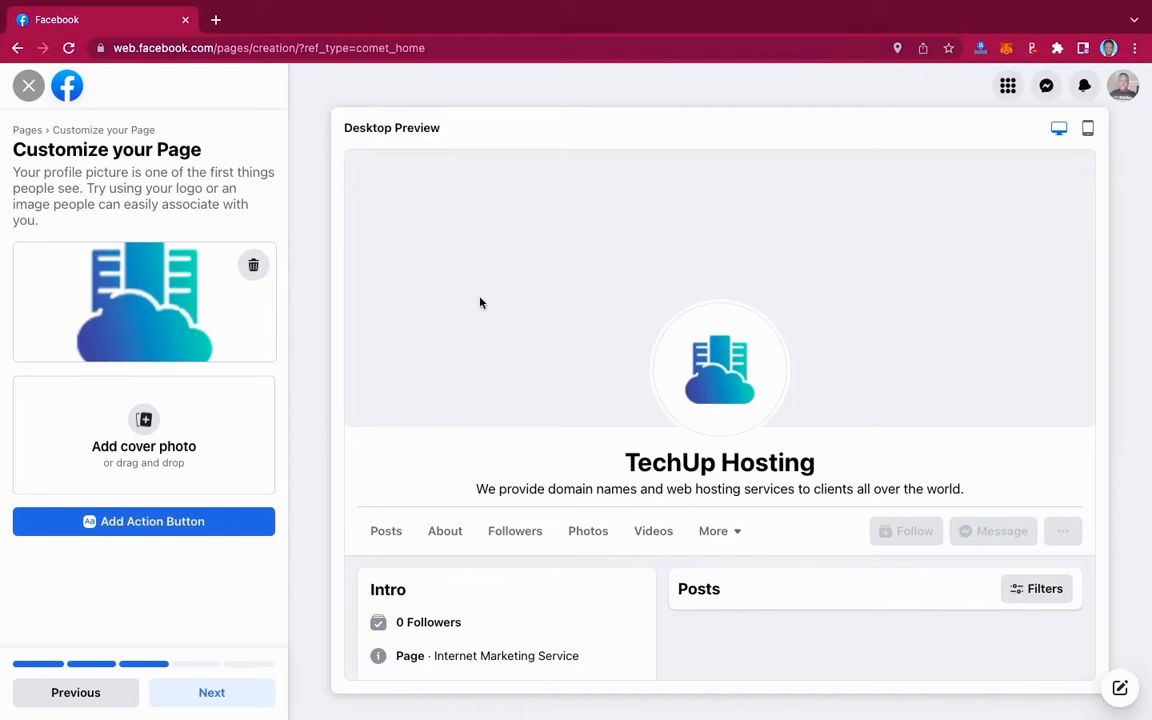
- Upload the yellow and white cover PNG from Downloads as the Page's cover photo
left_click(144, 424)
scroll(686, 400, "down", 3)
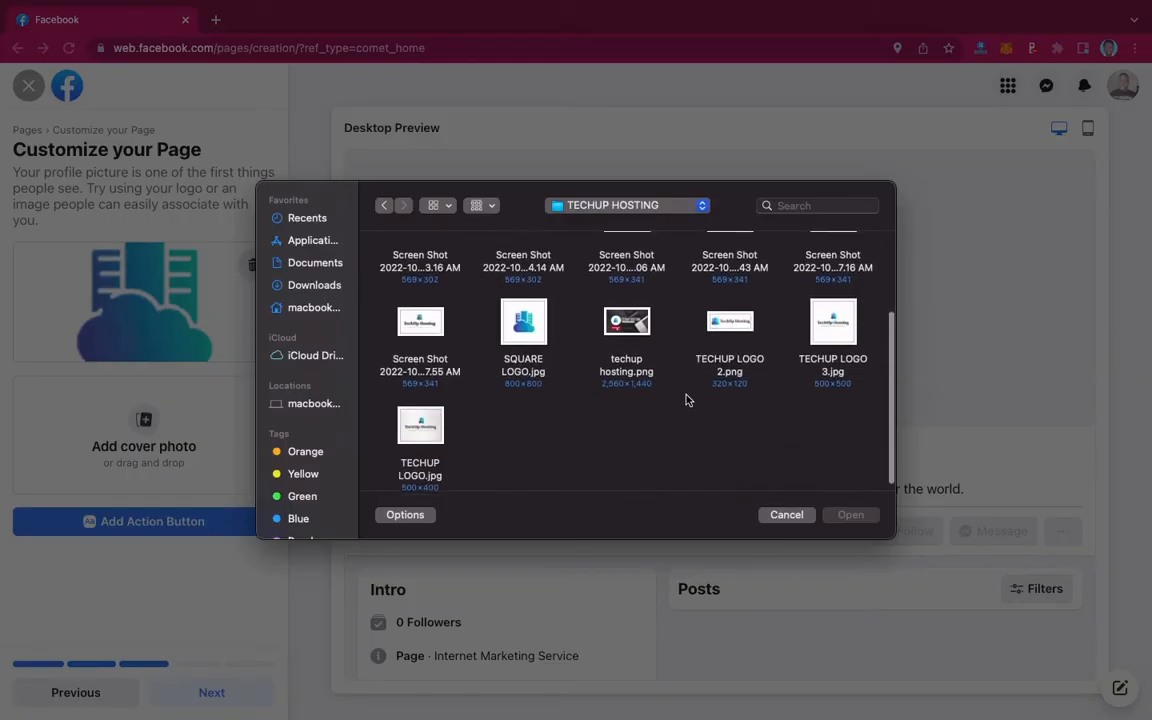
left_click(632, 316)
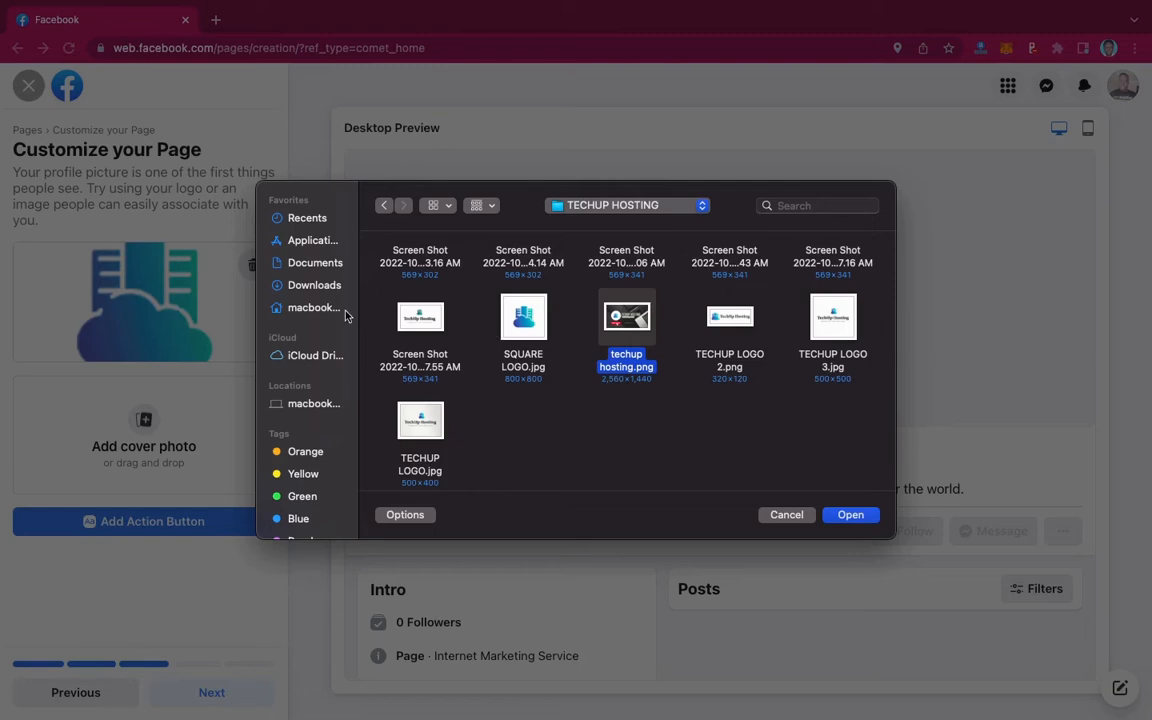
left_click(303, 284)
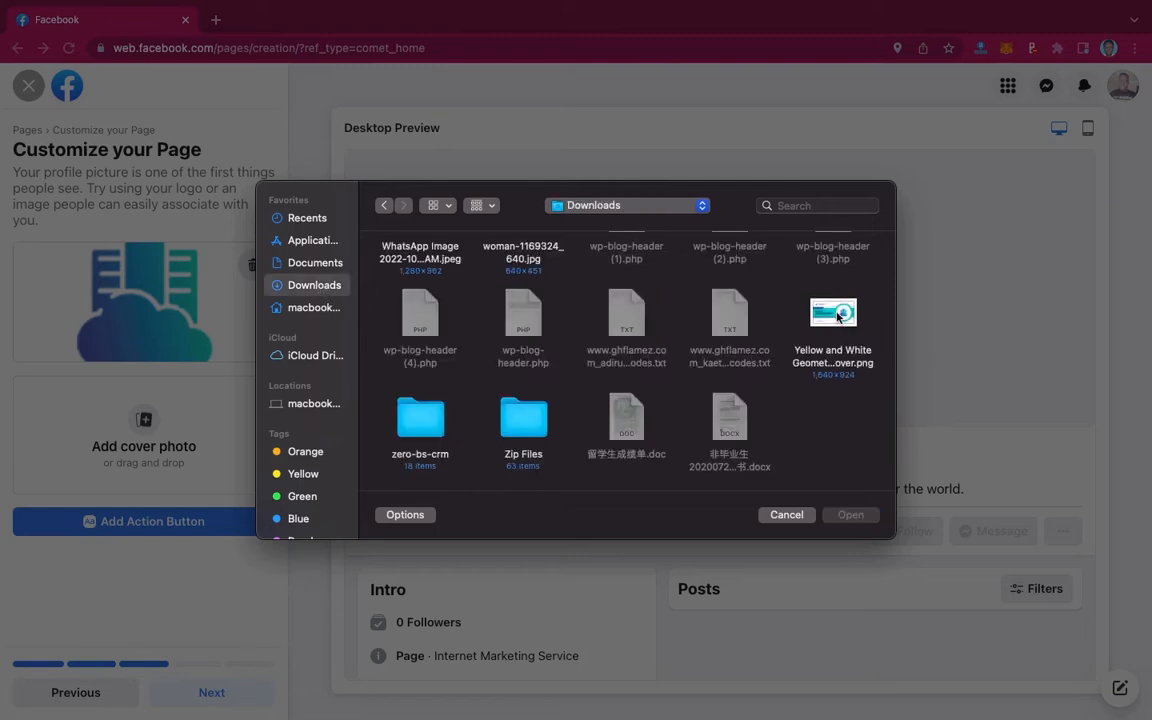
left_click(836, 316)
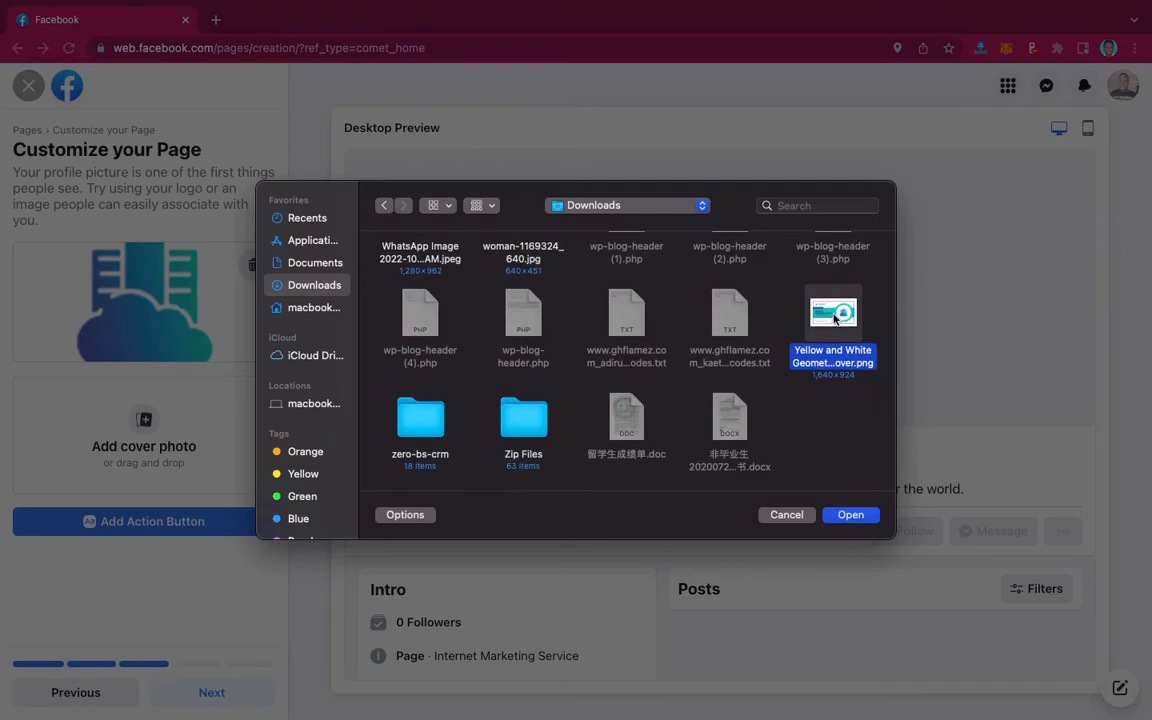
left_click(842, 518)
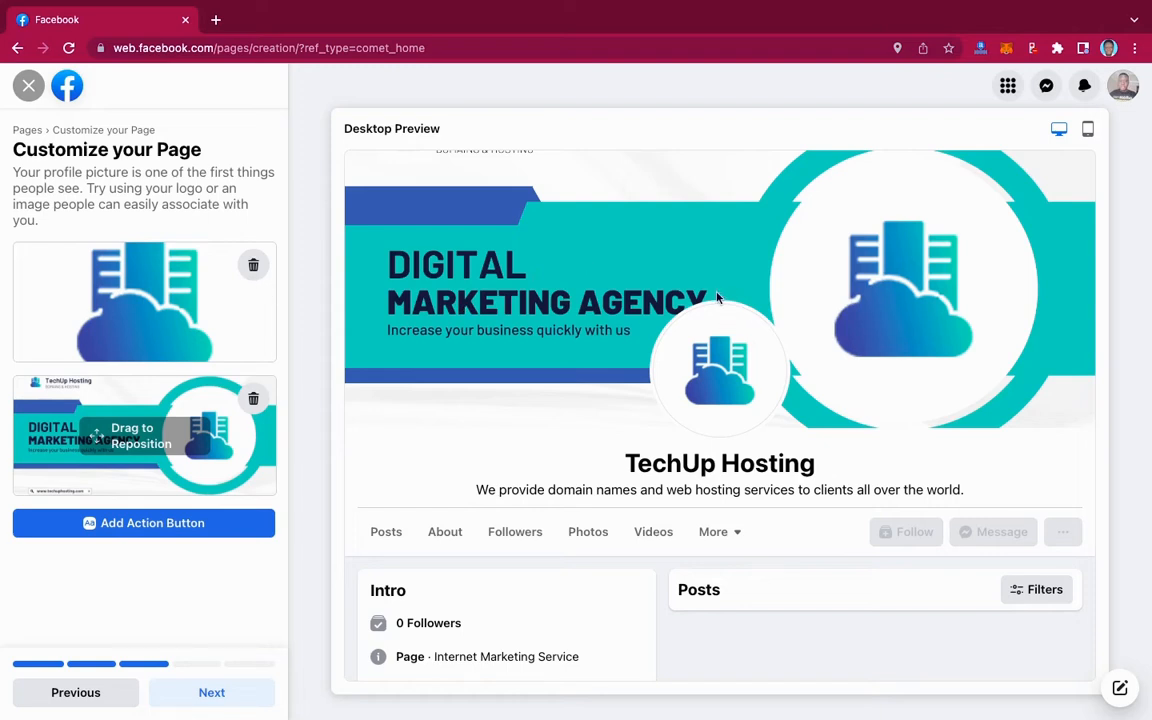
- In the Canva cover design, replace the heading word DIGITAL with 'DOMAIN &'
key("ctrl+Left")
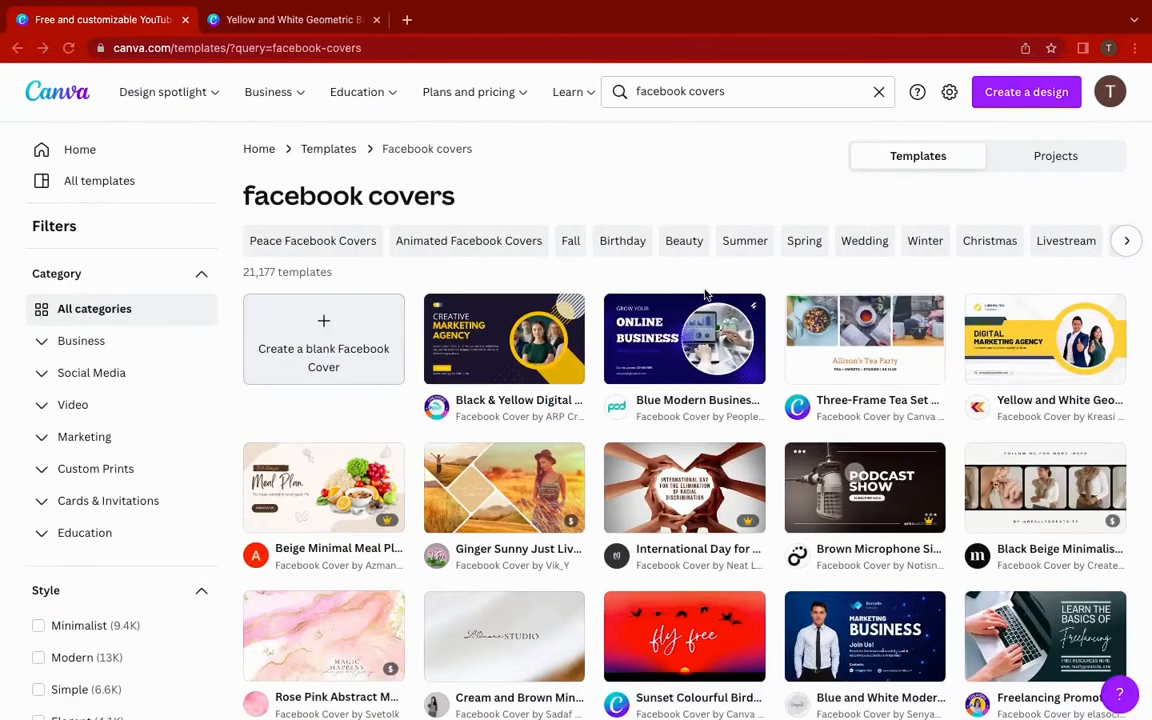
left_click(310, 22)
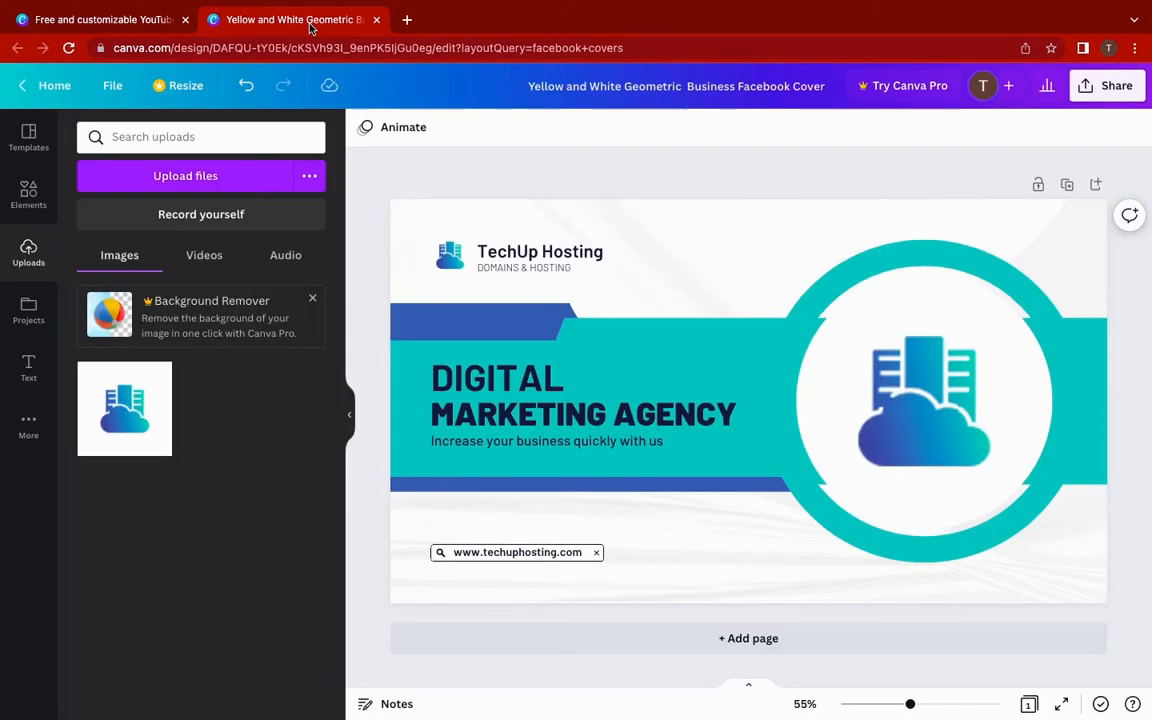
left_click(510, 378)
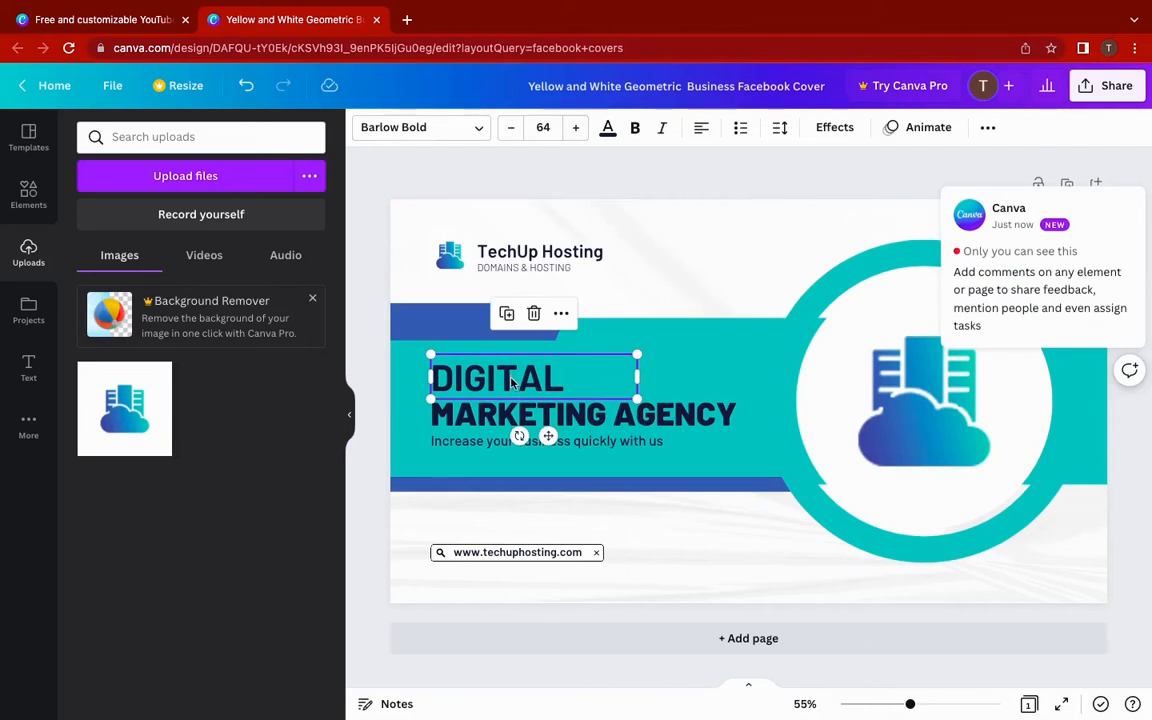
double_click(510, 378)
type("DOMAIN &")
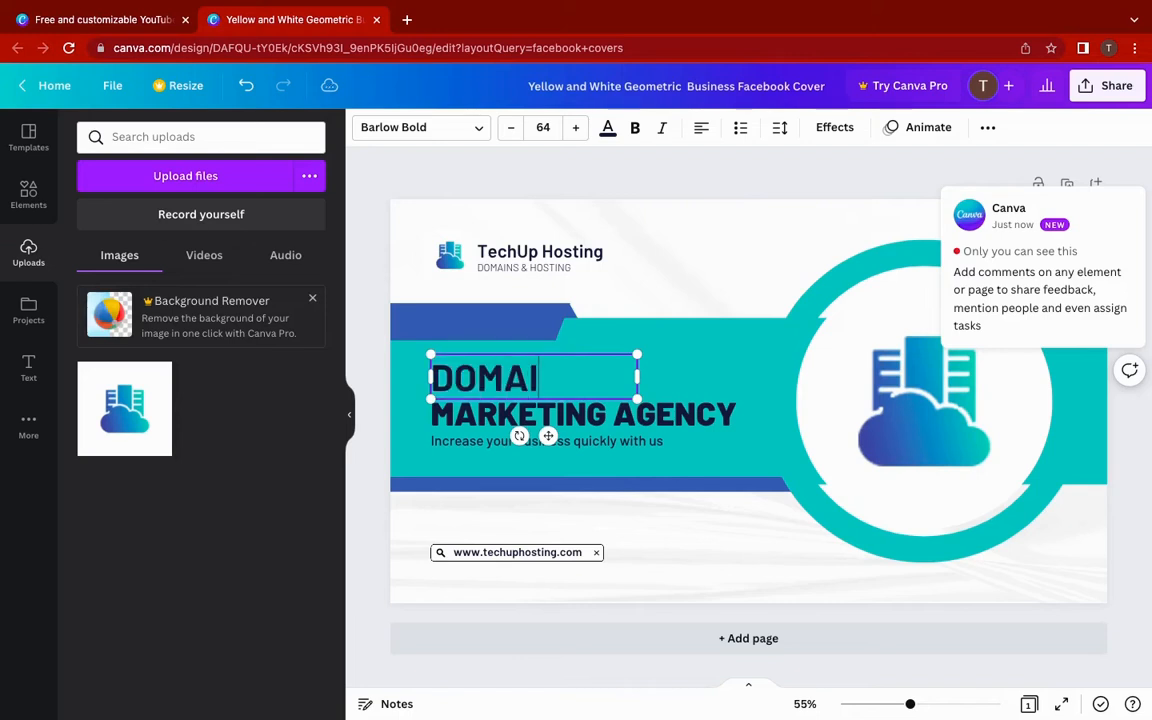
- Replace the MARKETING AGENCY line with 'WEB HOSTING COMPANY', fixing a typo
left_click(528, 413)
double_click(528, 413)
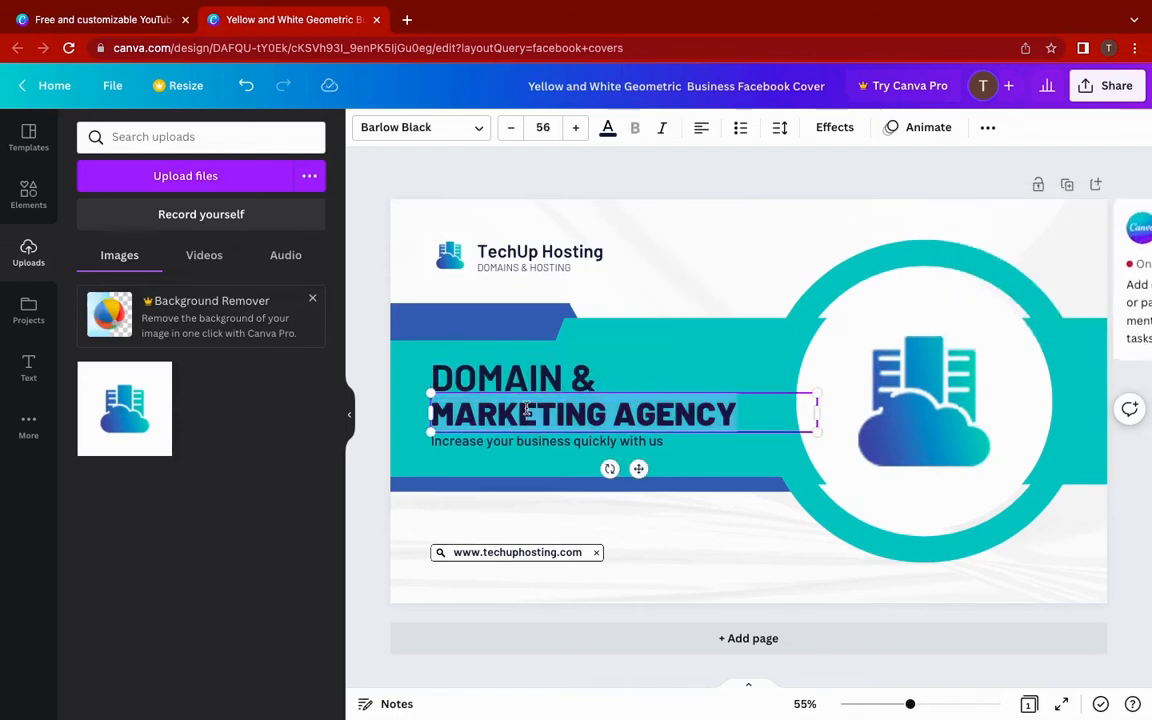
type("WEB HOS")
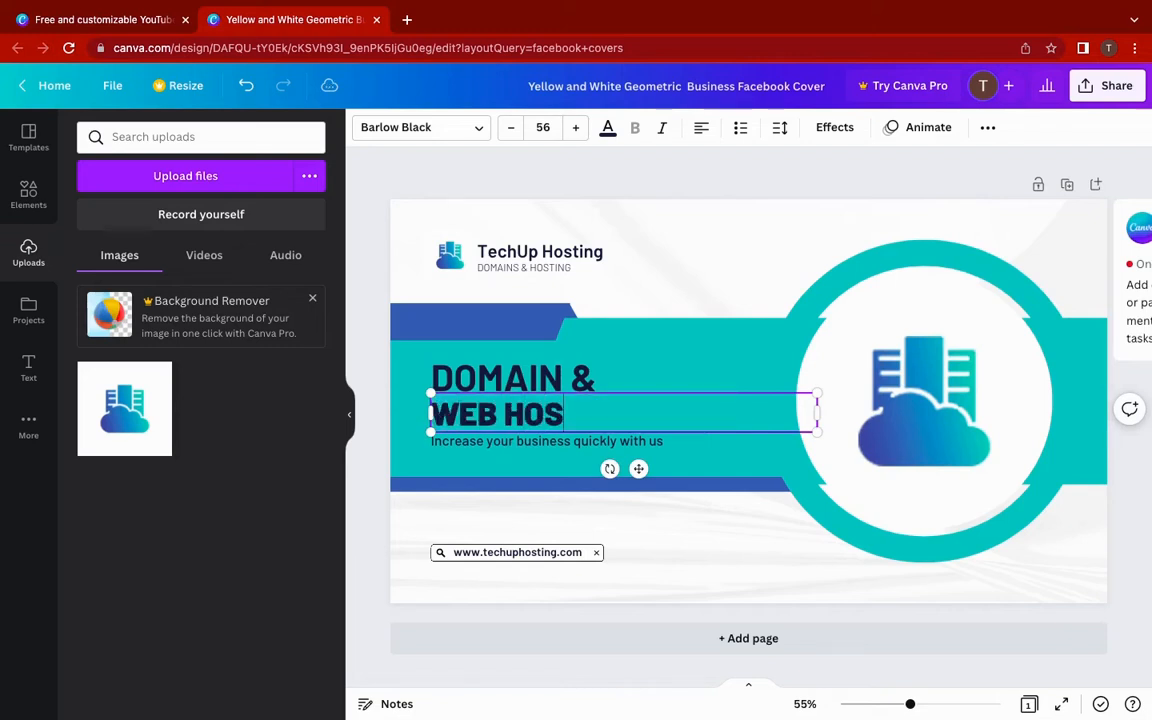
type("TING COMPANY")
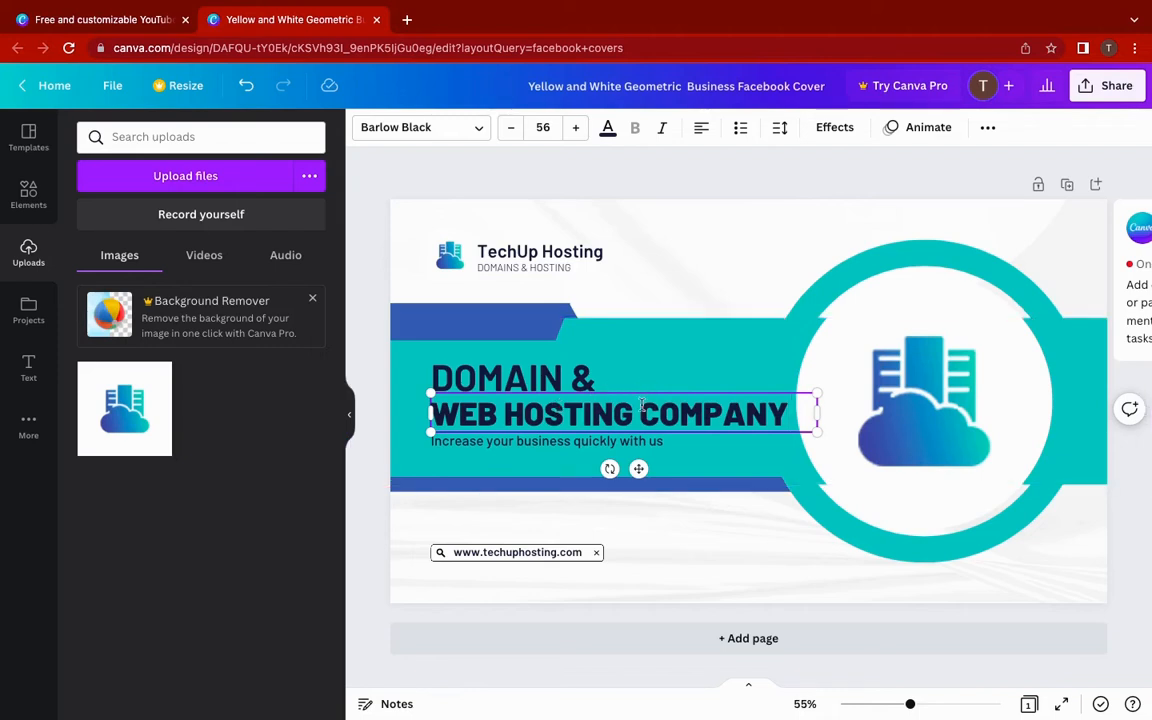
key("BackSpace")
key("BackSpace")
key("BackSpace")
key("BackSpace")
key("BackSpace")
key("BackSpace")
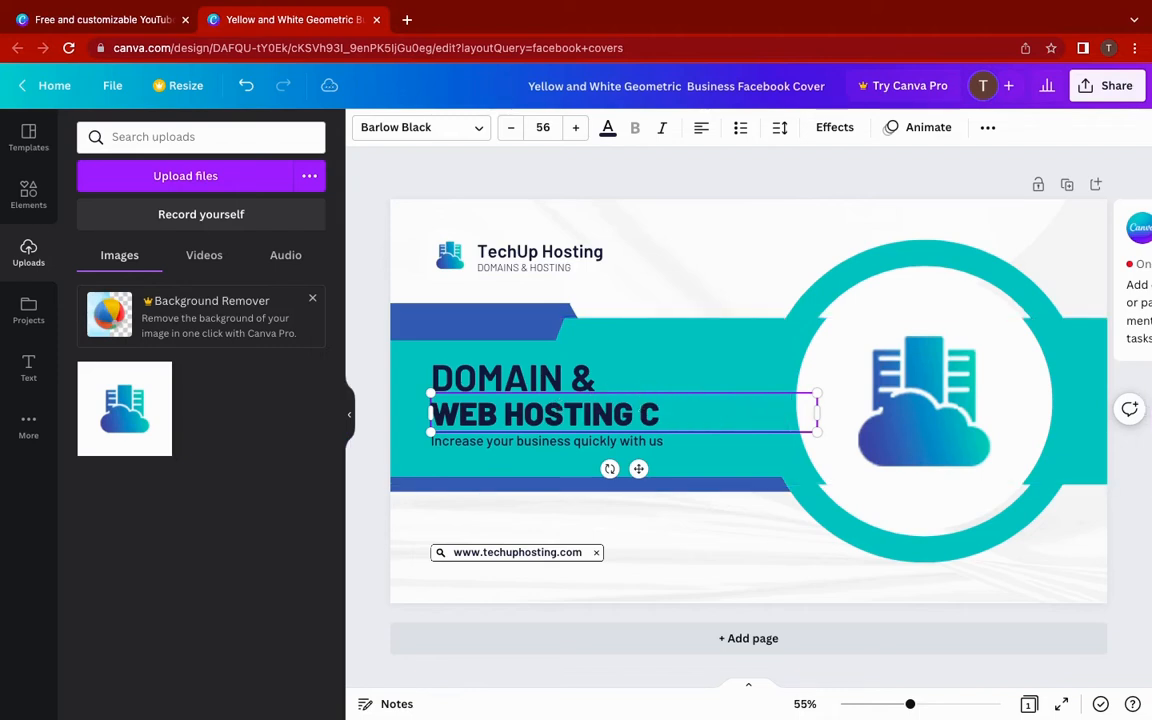
key("BackSpace")
type("COM")
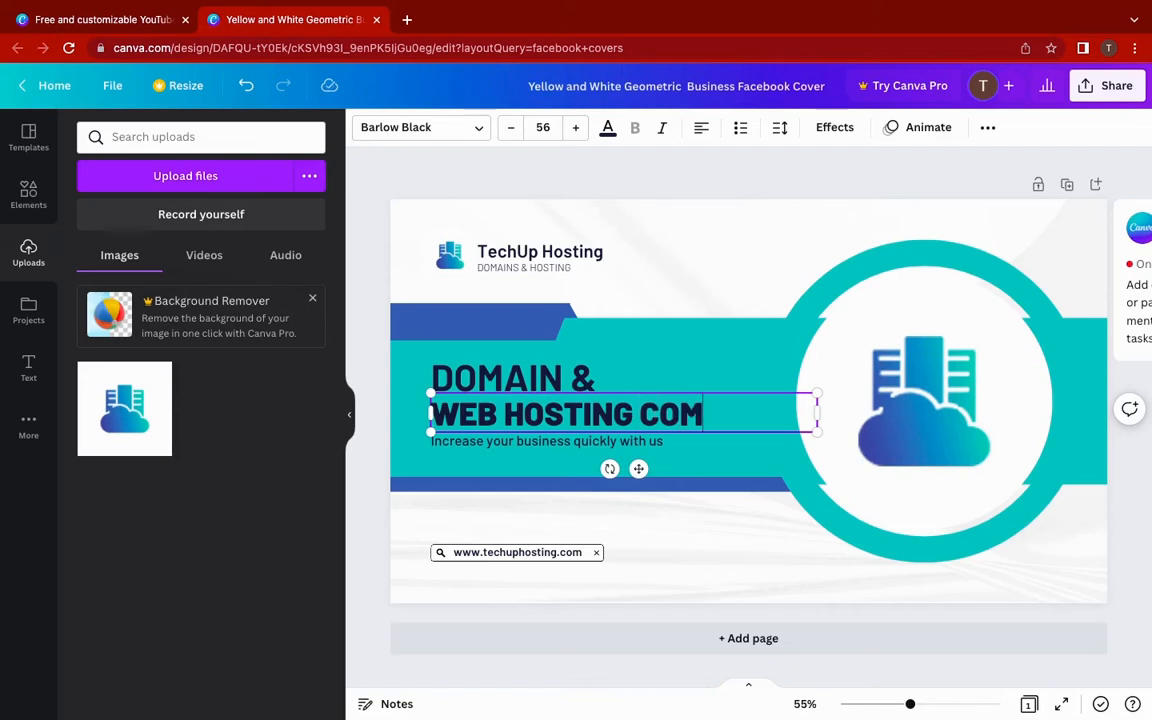
type("PANY")
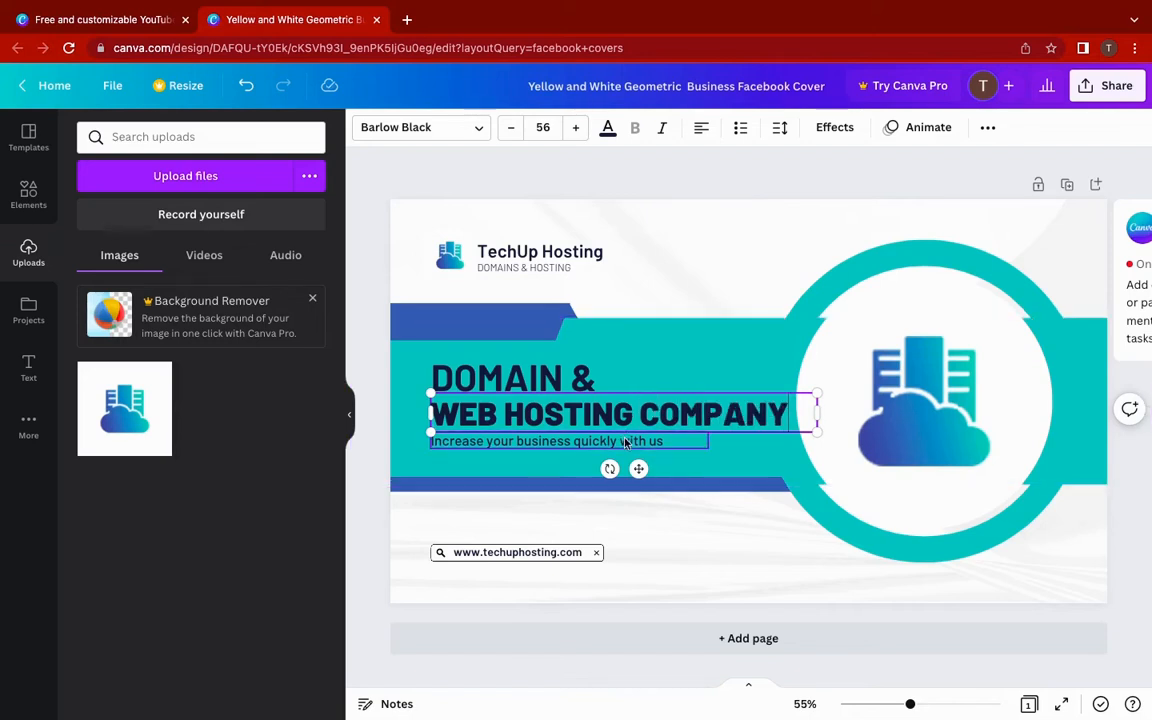
left_click(584, 444)
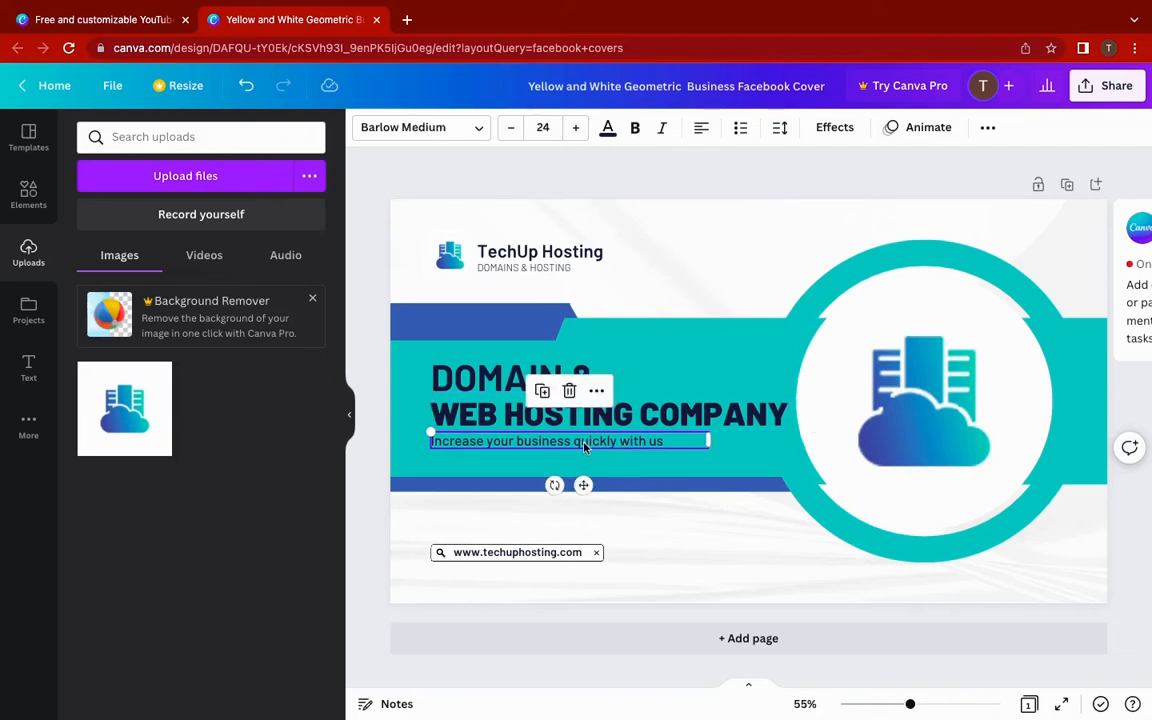
- Retype the subtitle as 'Buy cheap domain and web hosting services with us' and widen it to one line
left_click(584, 445)
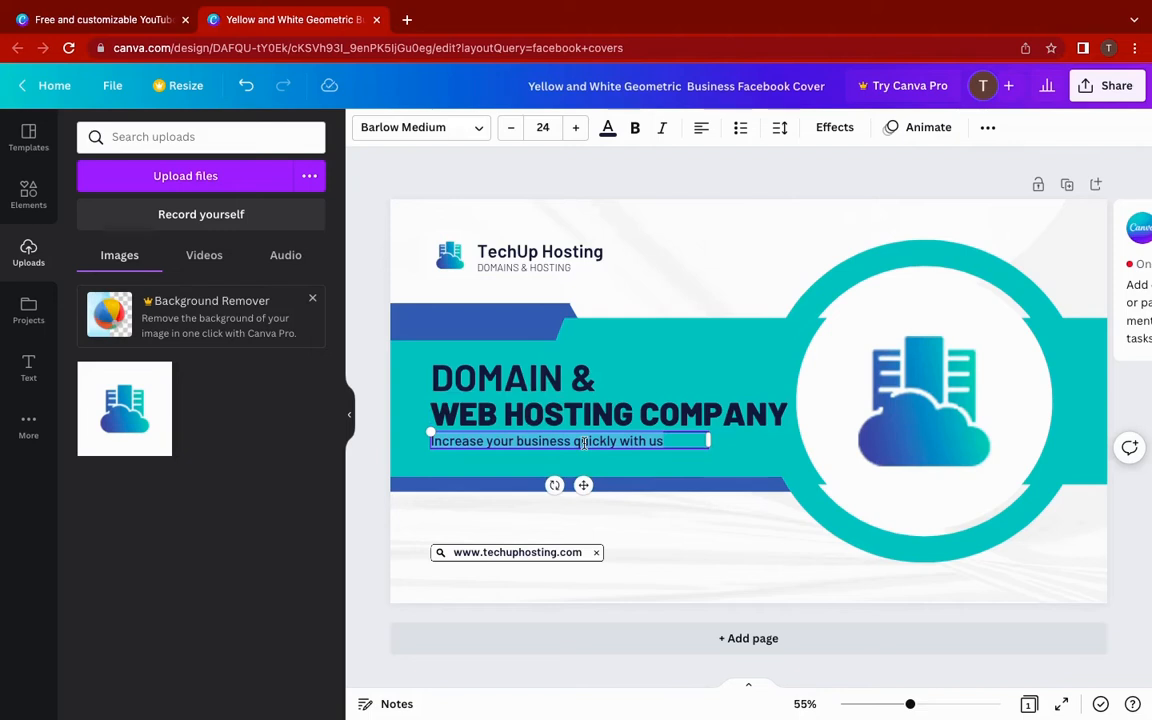
key("BackSpace")
type("Buy")
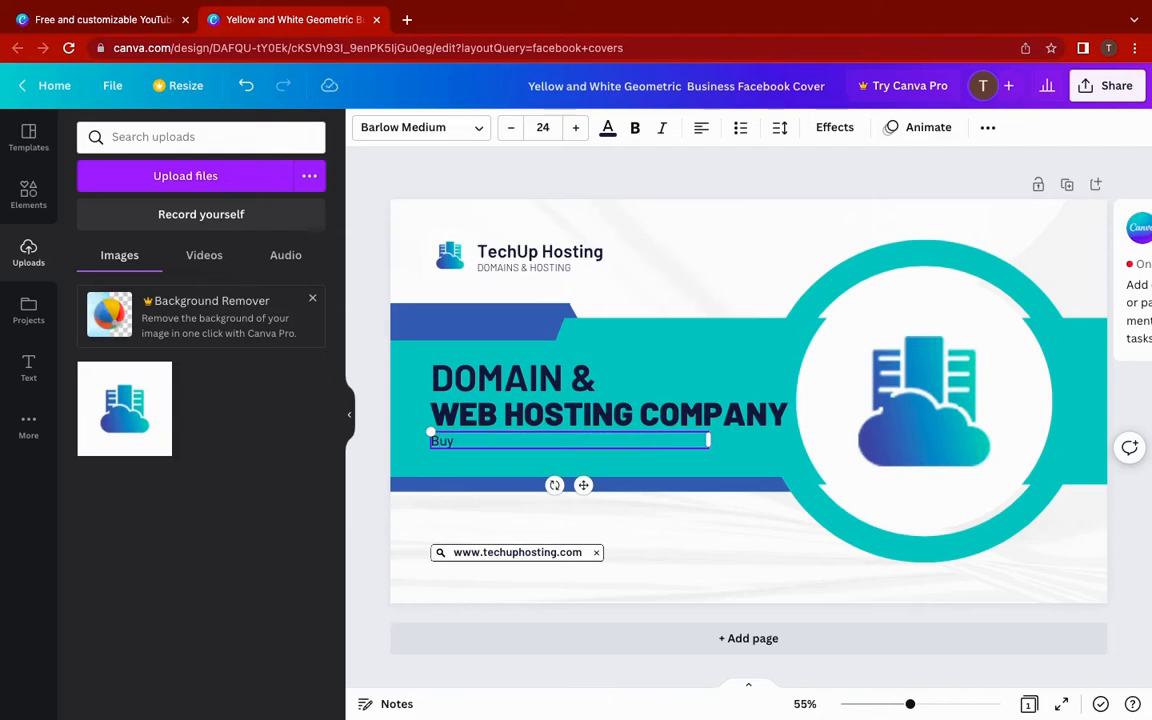
type(" cheap domain and")
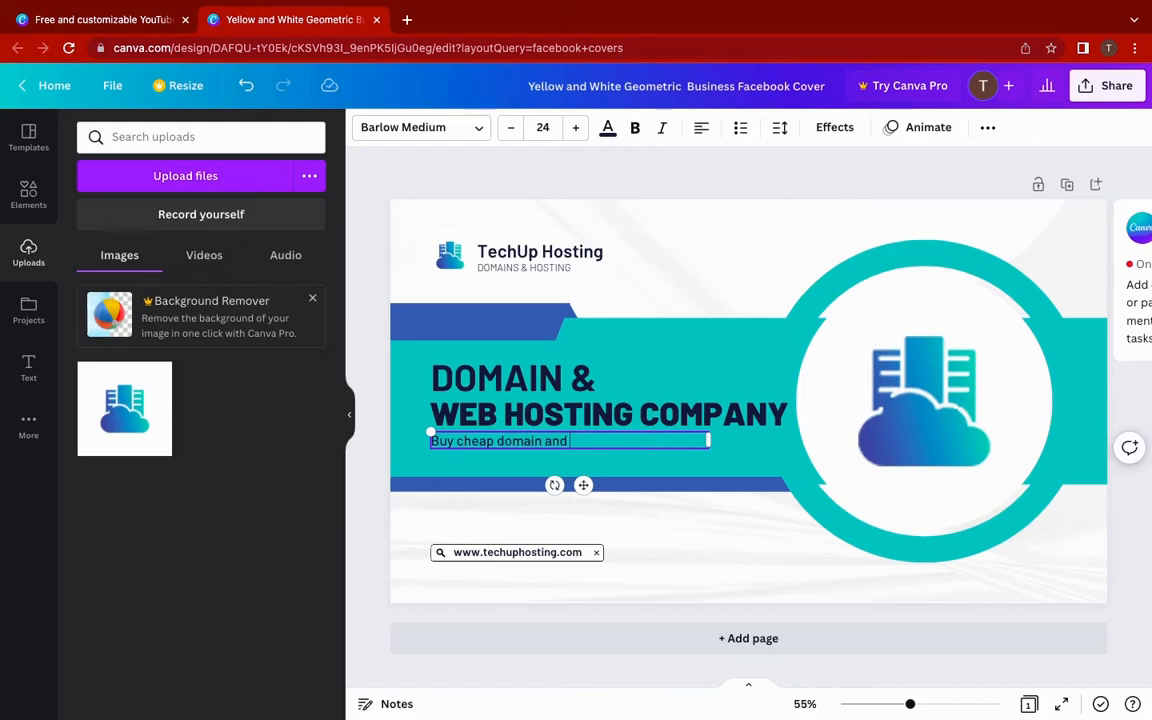
type(" web hosting servi")
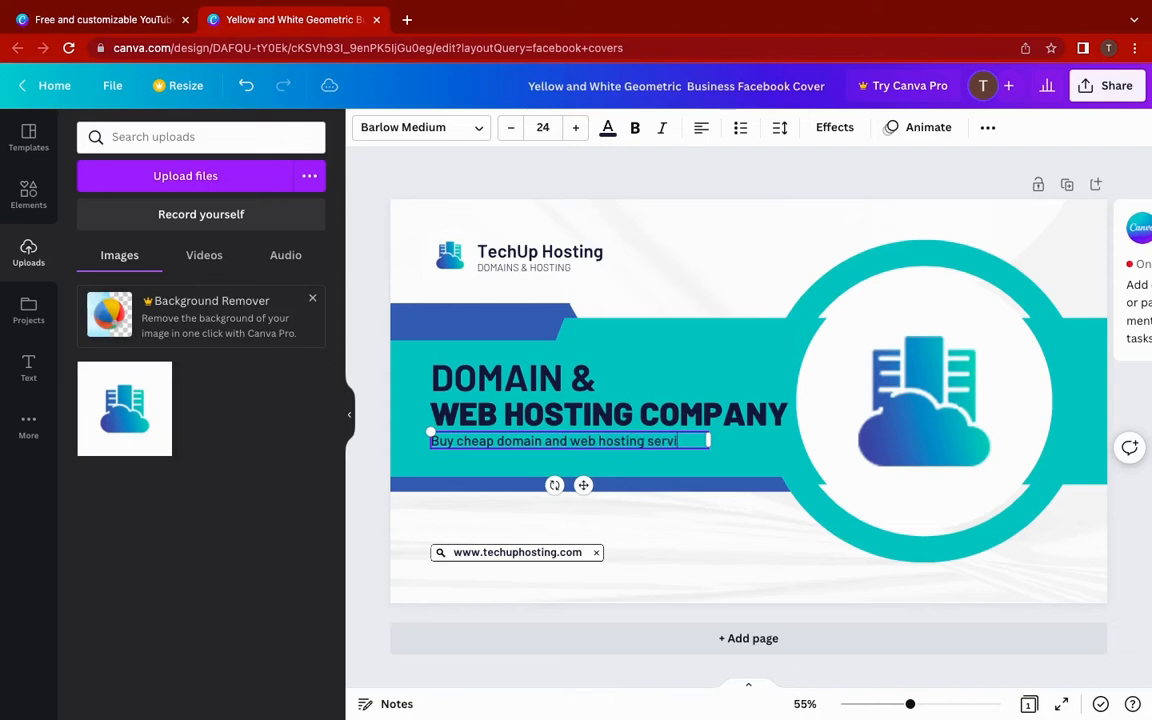
type("ces with us")
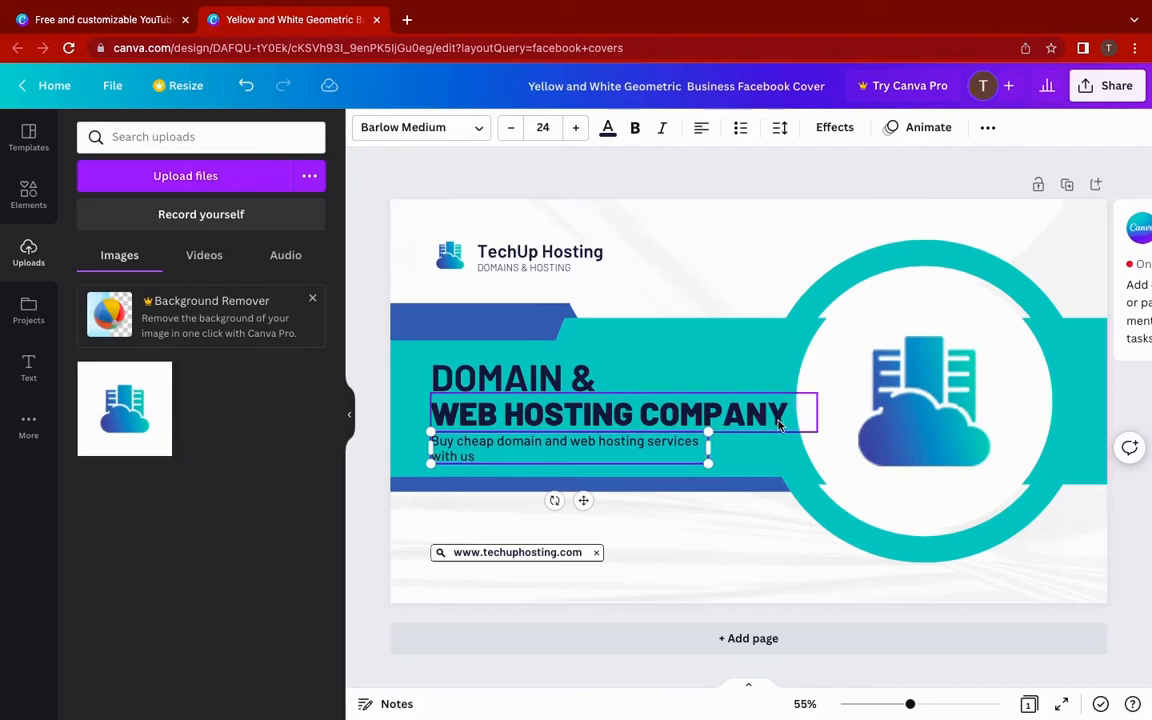
left_click_drag(709, 449, 752, 446)
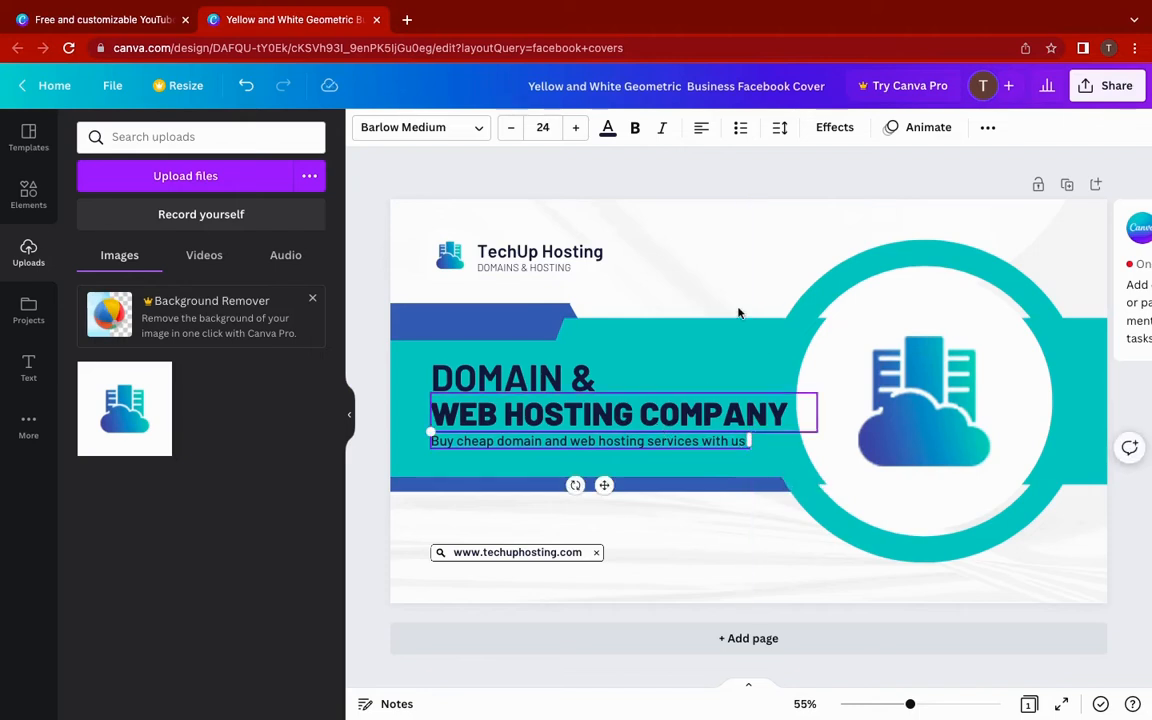
left_click(728, 193)
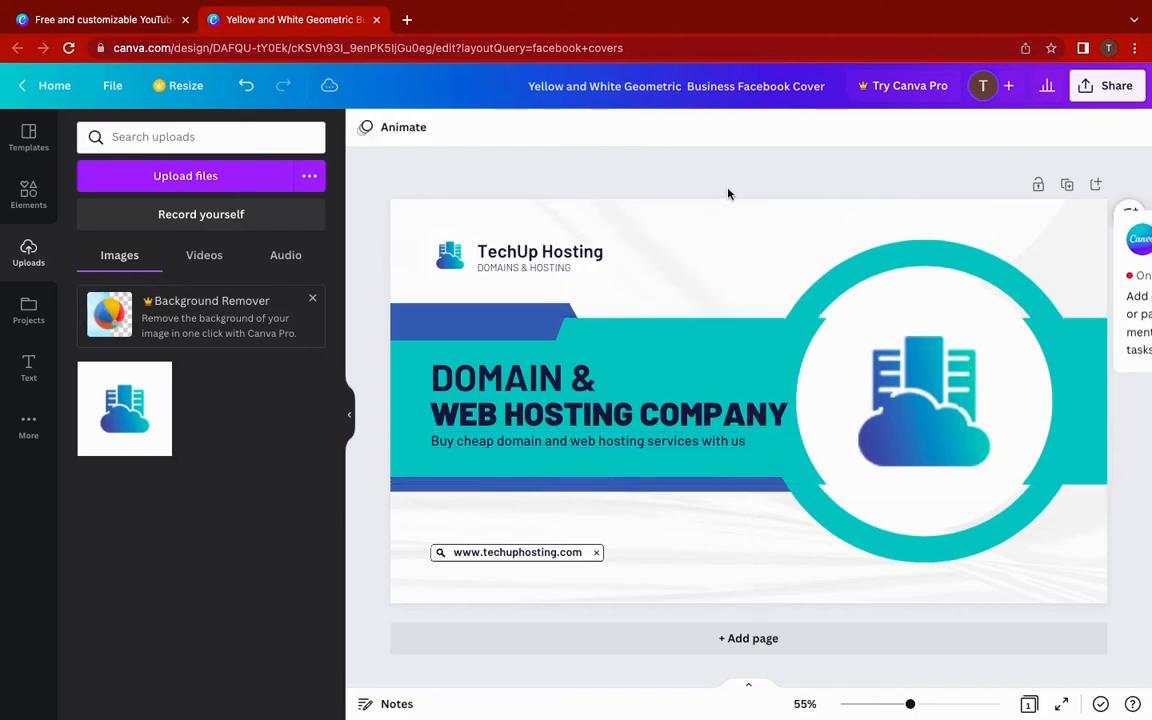
- Download the TechUp Hosting cover design from Canva as a PNG and return to Facebook
left_click(1117, 86)
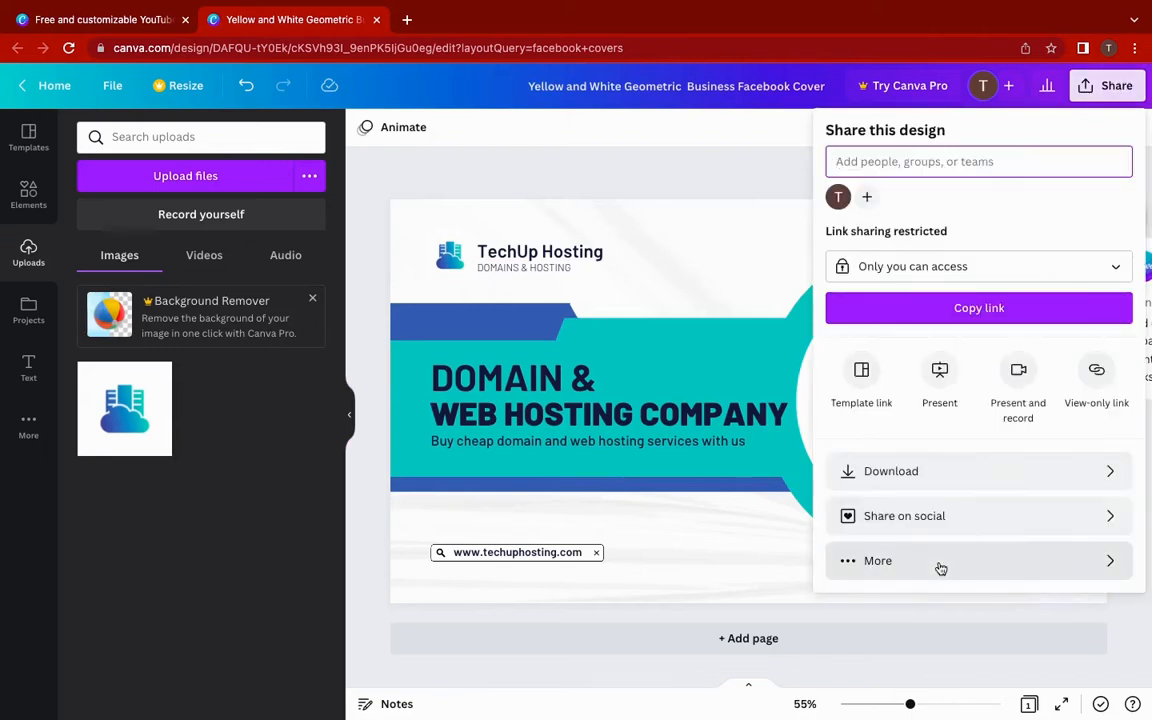
left_click(957, 480)
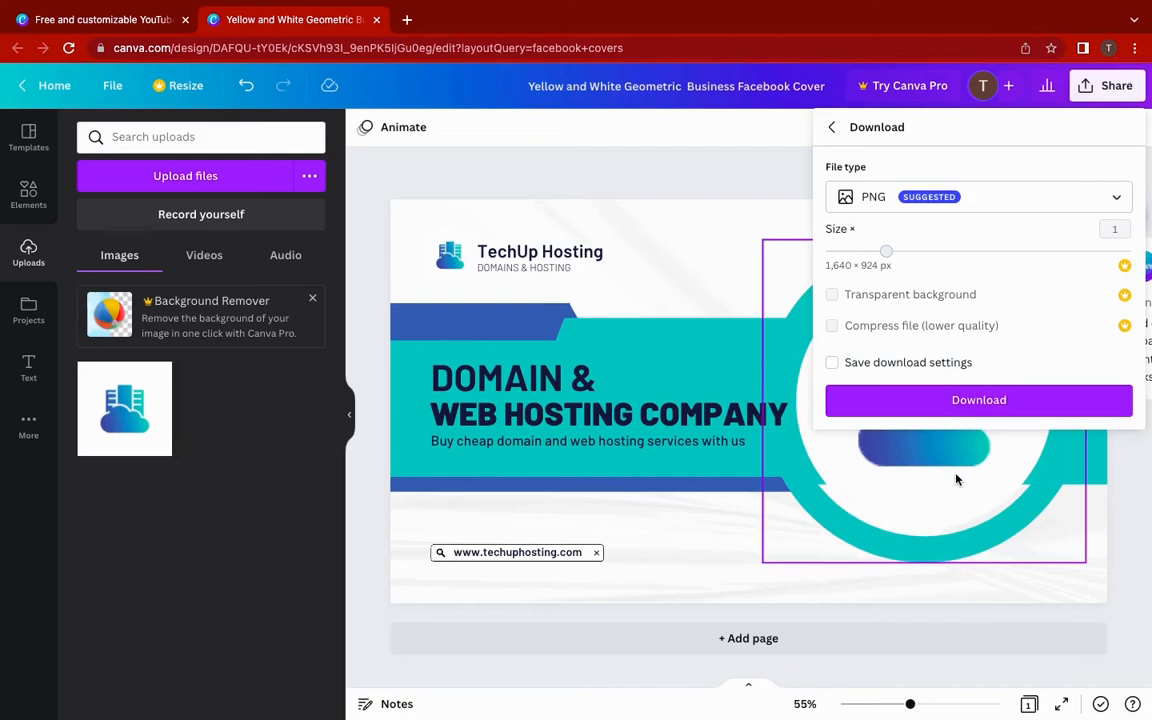
left_click(965, 403)
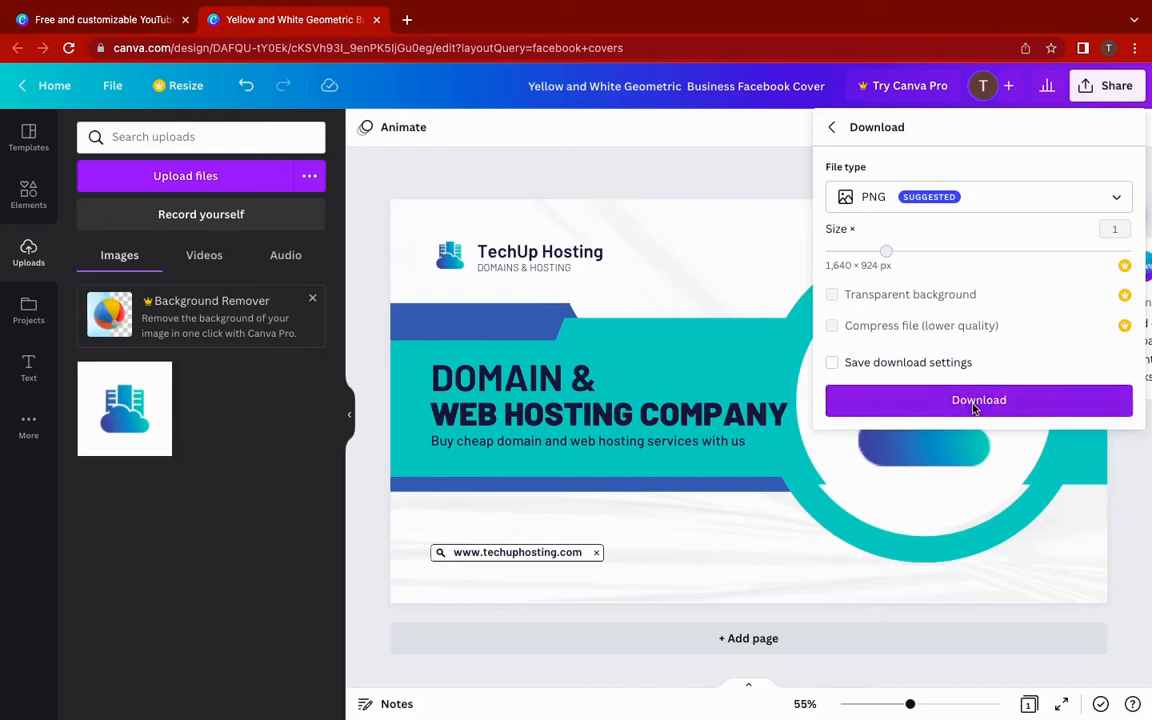
left_click(973, 403)
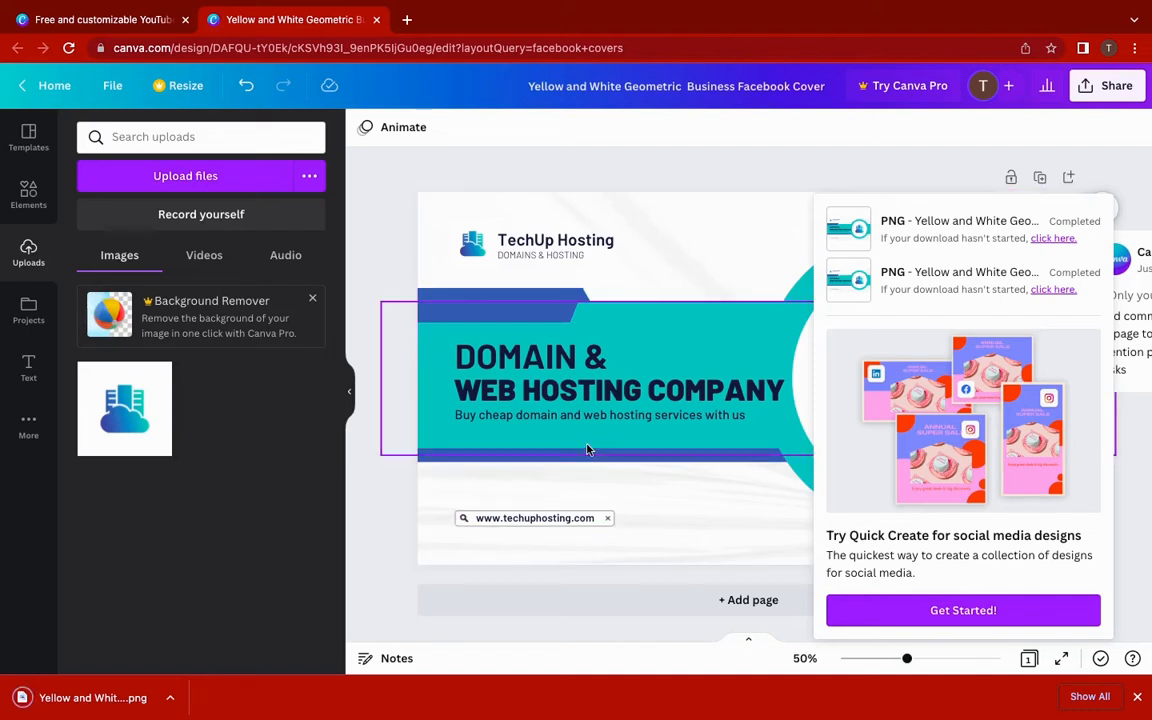
key("ctrl+Right")
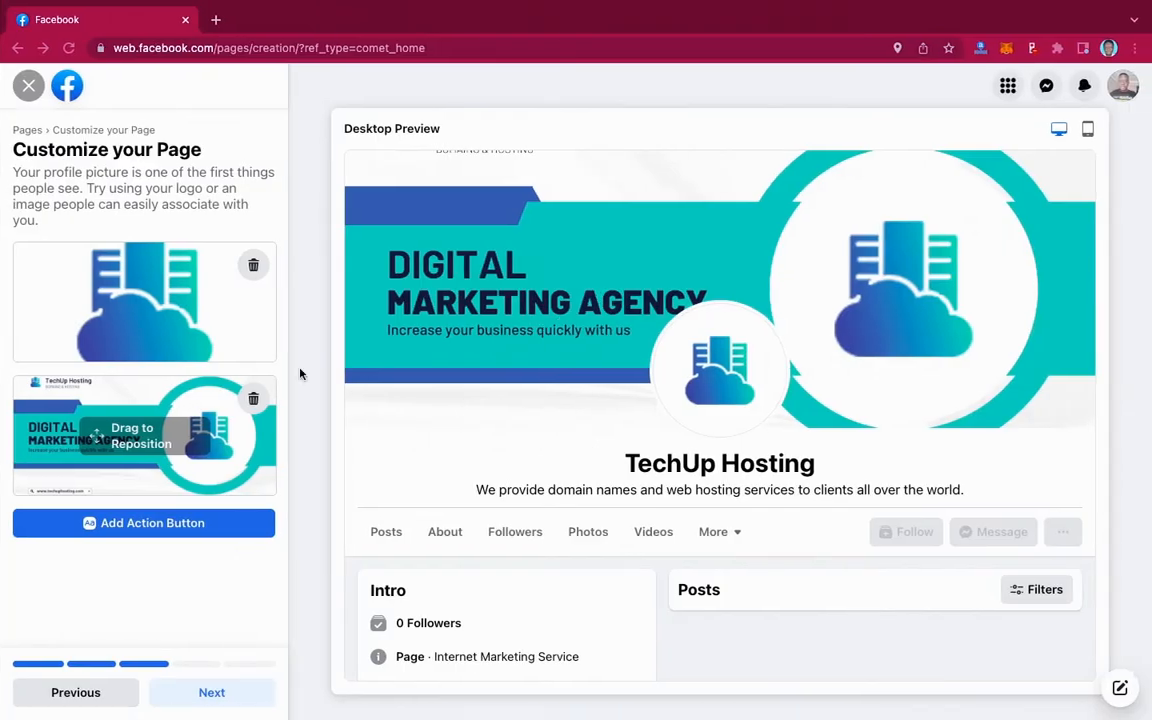
- Replace the Digital Marketing Agency cover photo with the downloaded Domain & Web Hosting Company PNG
left_click(253, 399)
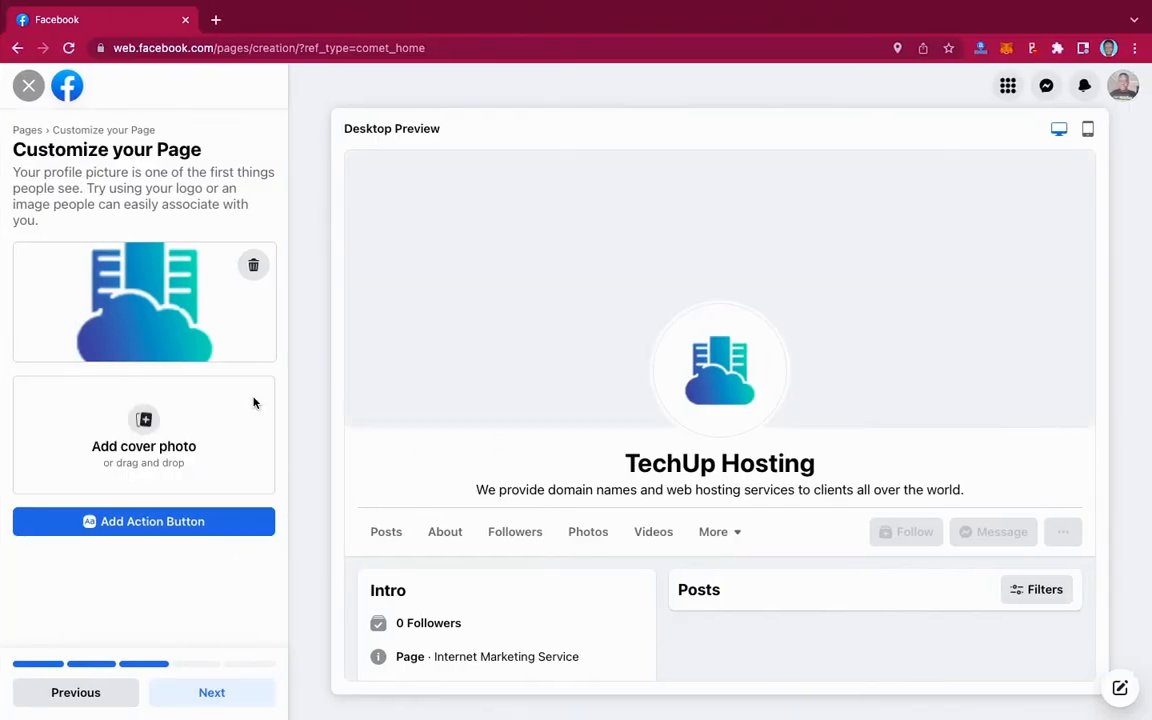
left_click(162, 440)
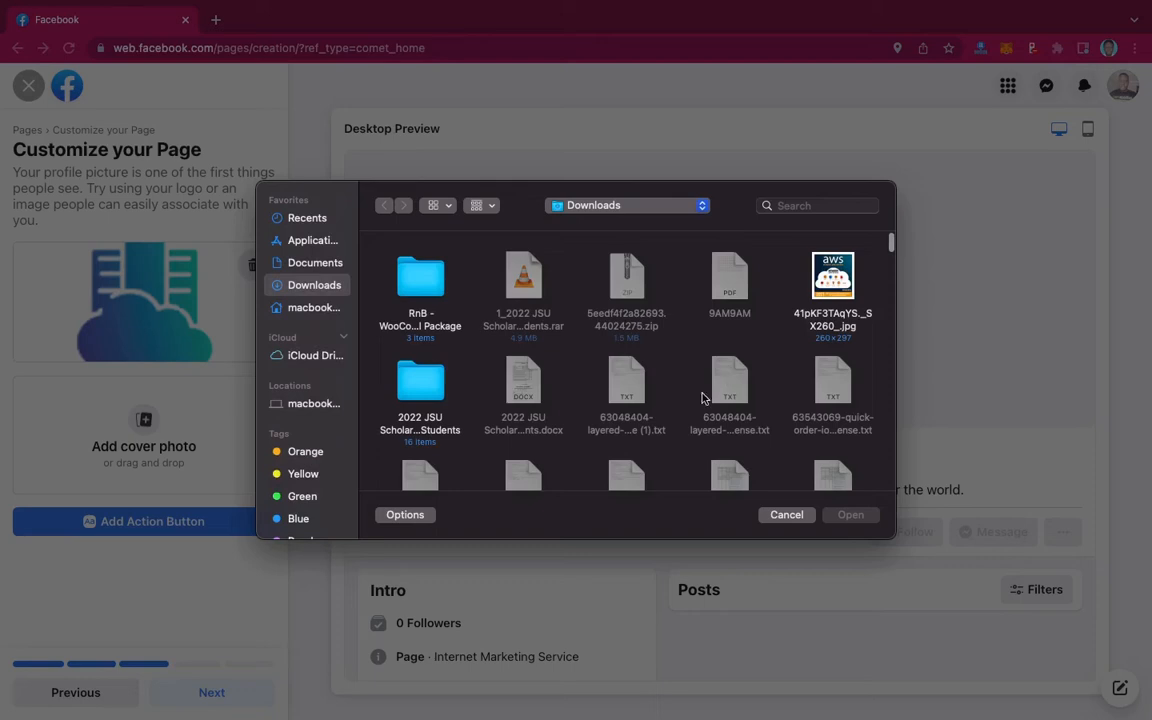
key("y")
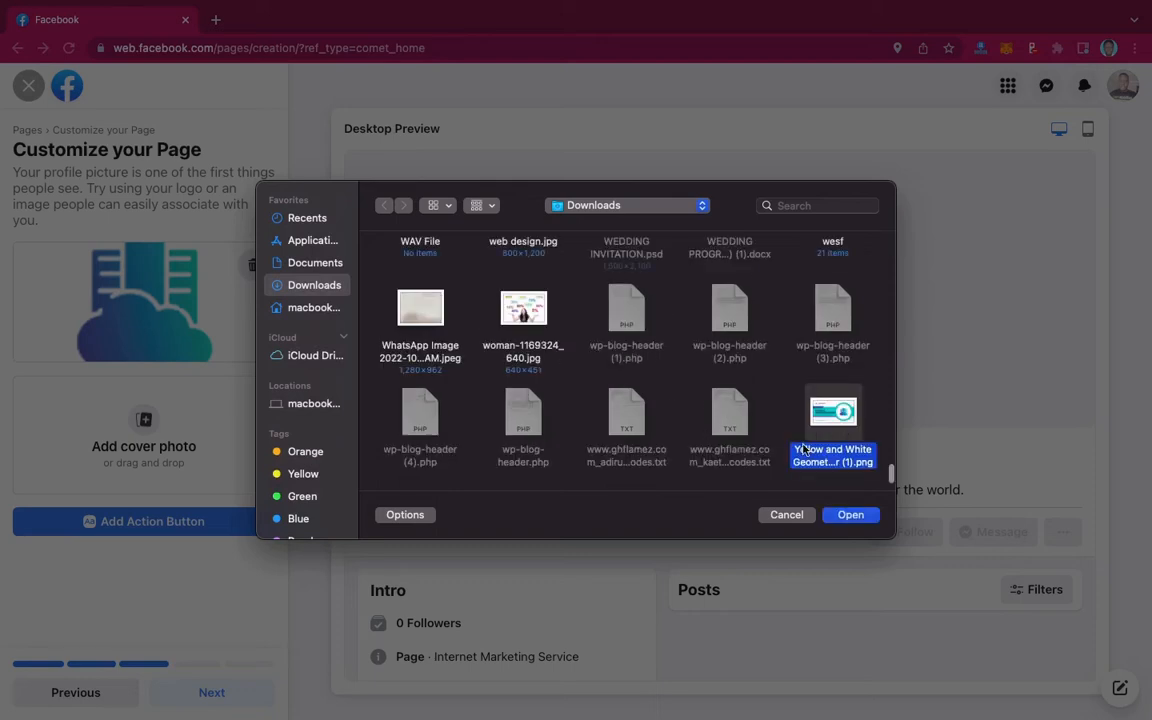
scroll(837, 320, "down", 2)
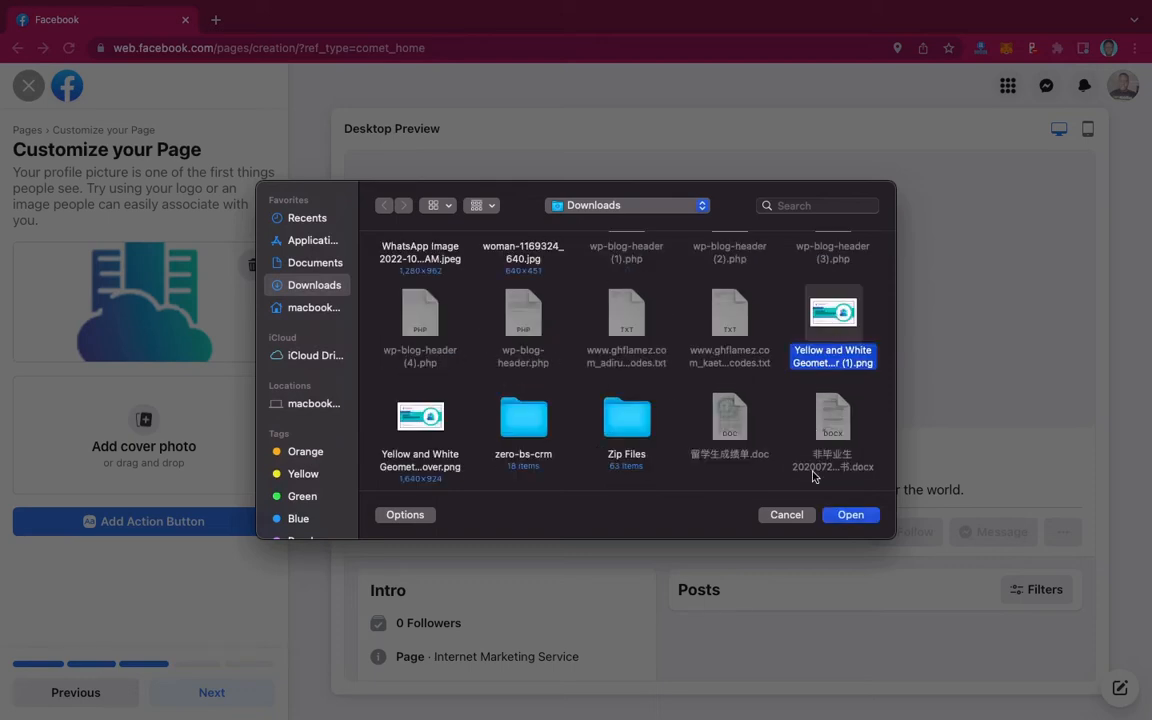
left_click(848, 515)
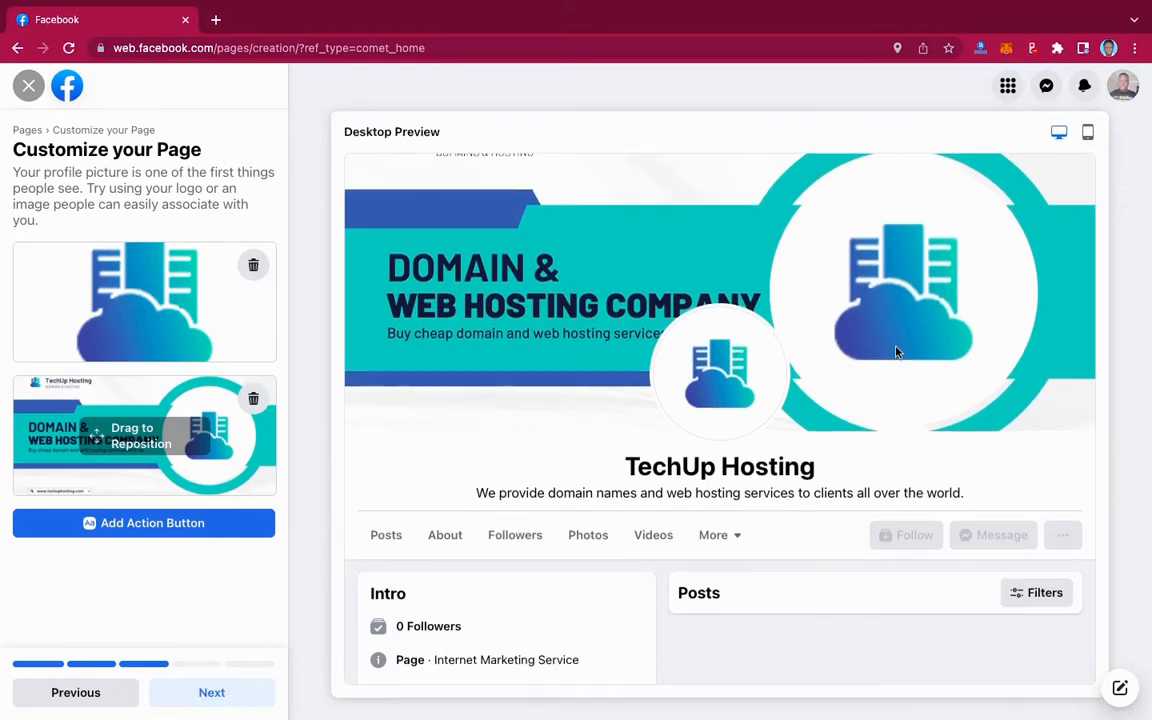
- Check the Page preview on mobile and desktop, then continue to the audience step
left_click(1088, 130)
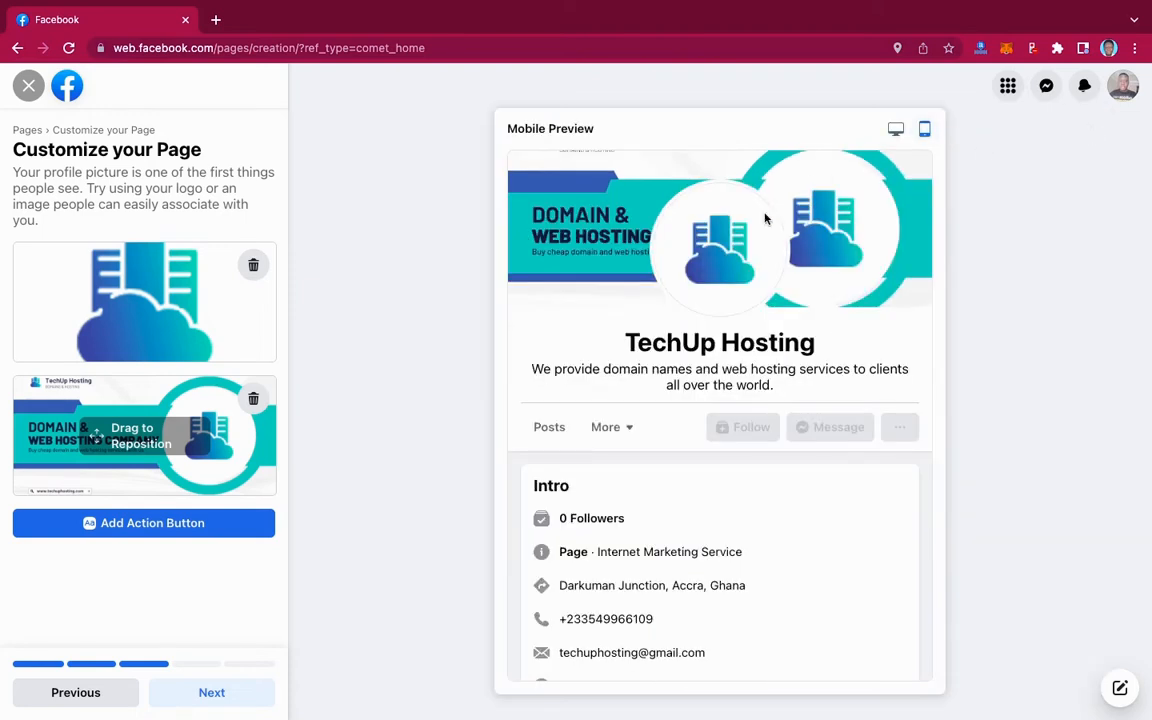
left_click(896, 129)
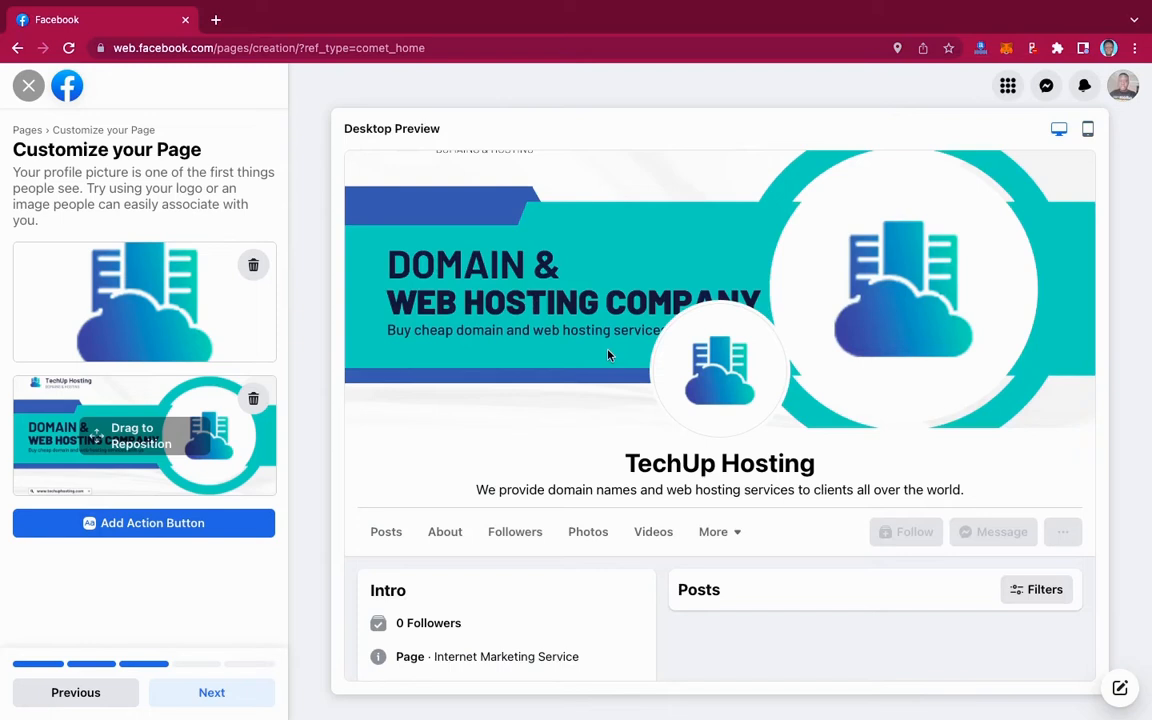
left_click(213, 695)
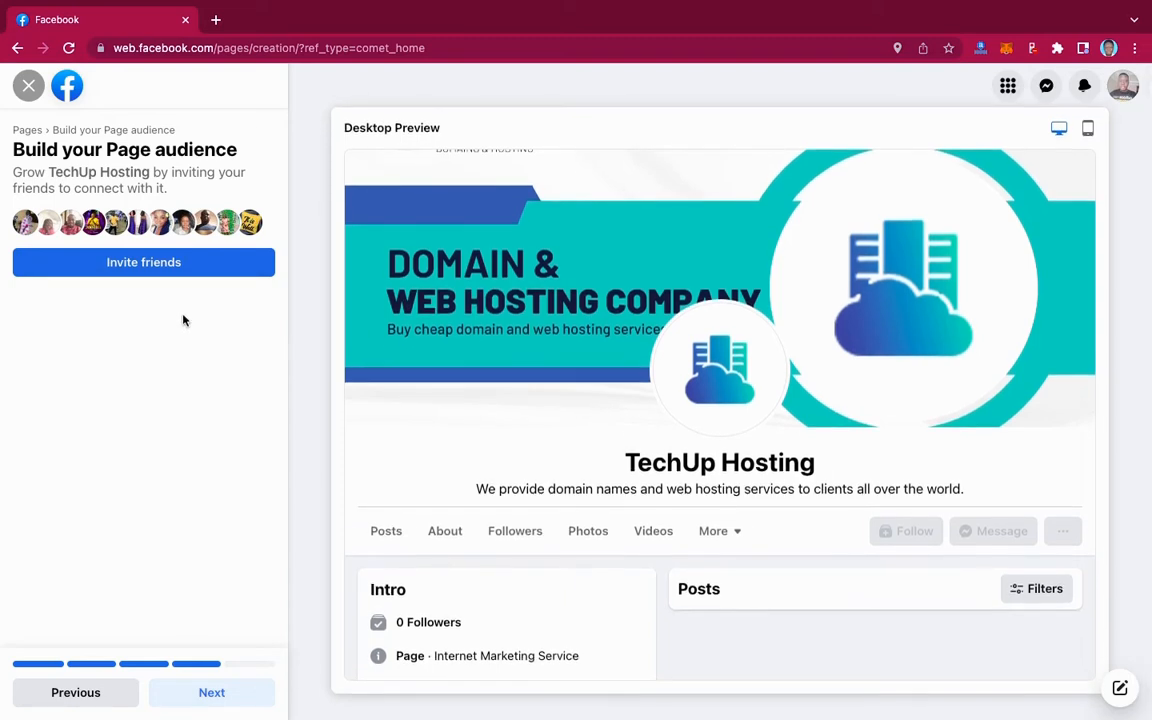
- Attempt to invite friends to TechUp Hosting, dismiss the error, and continue to notifications
left_click(147, 263)
left_click(183, 265)
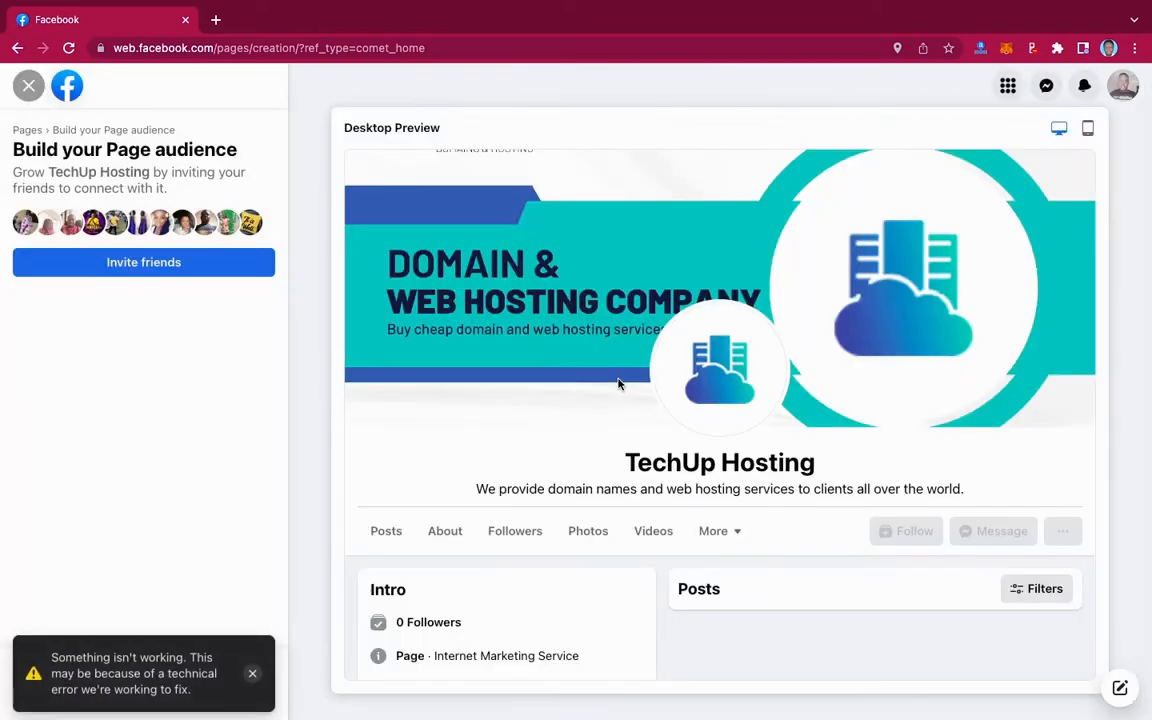
left_click(253, 676)
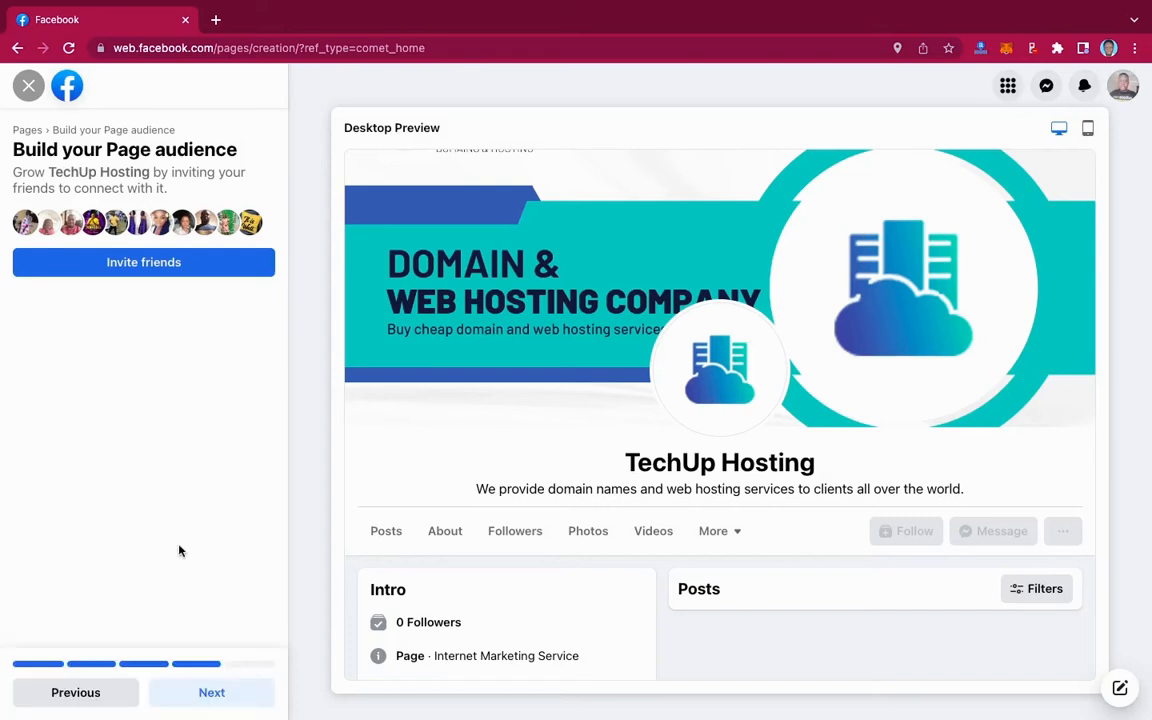
left_click(212, 695)
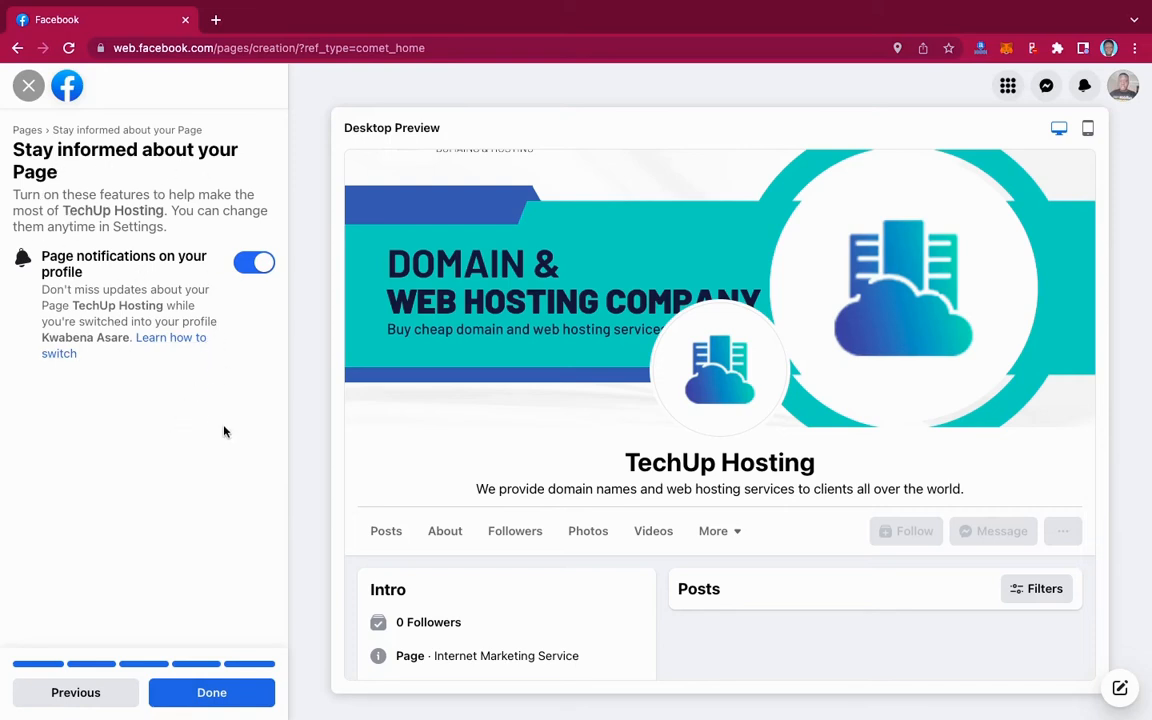
- Finish creating the TechUp Hosting Page and close the Welcome to your new Page tour
left_click(203, 697)
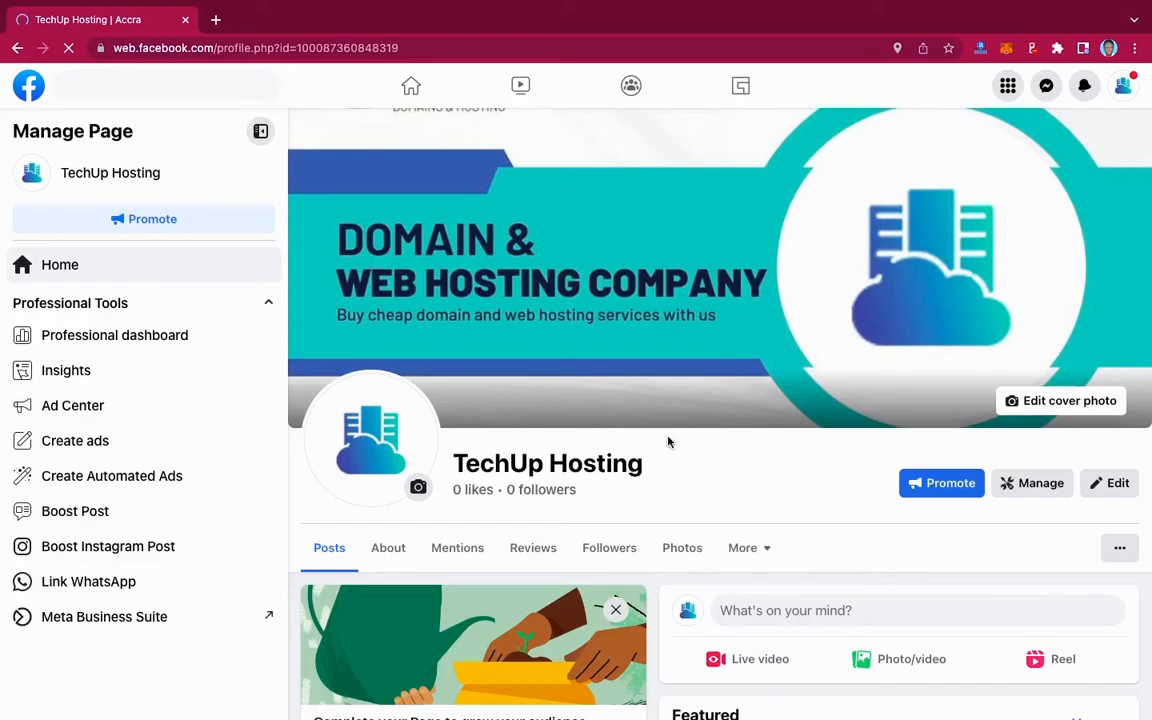
scroll(946, 447, "down", 5)
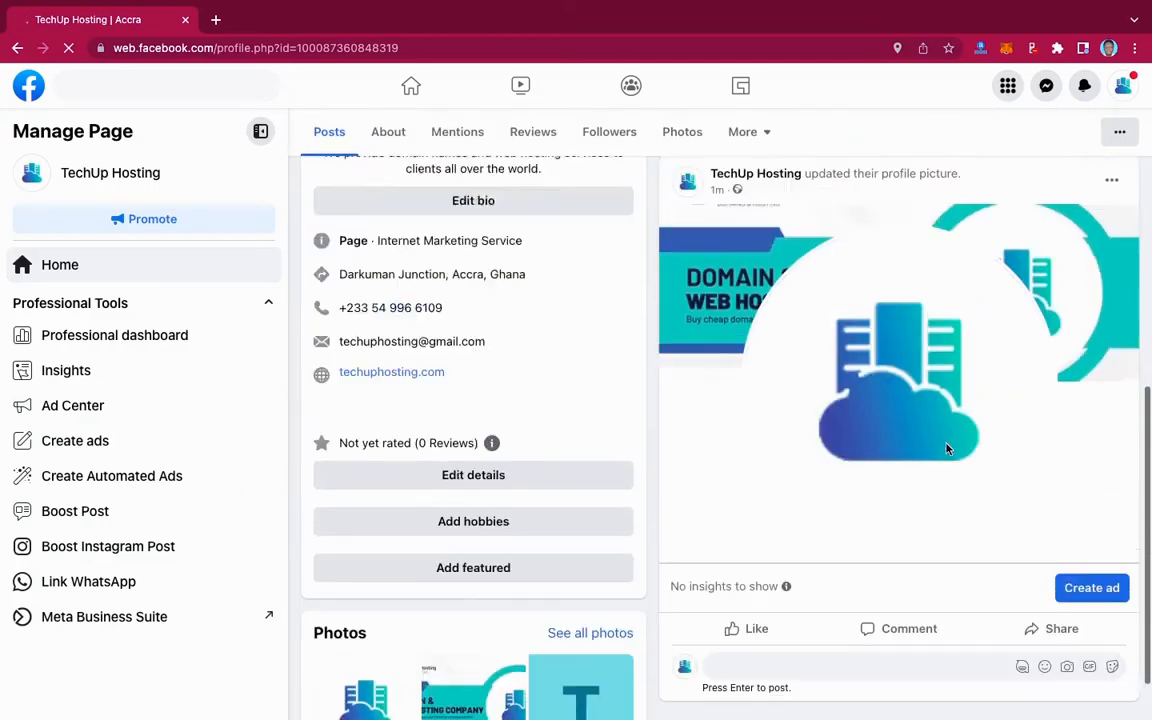
scroll(946, 447, "up", 10)
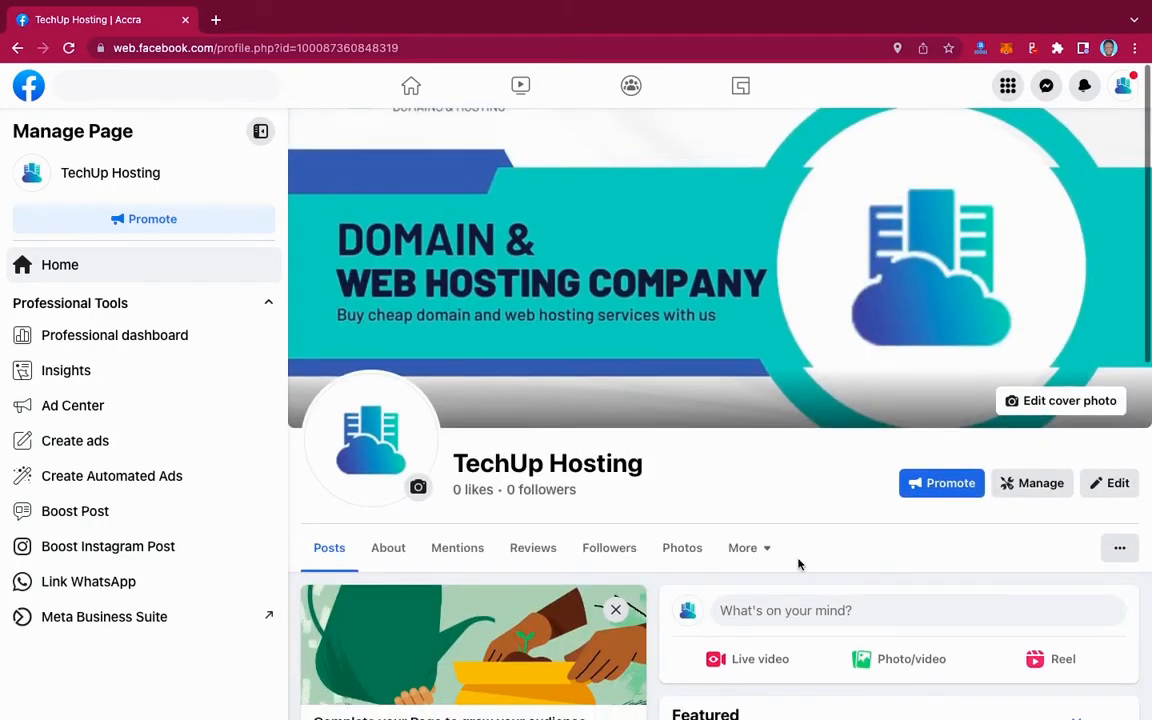
scroll(798, 565, "down", 2)
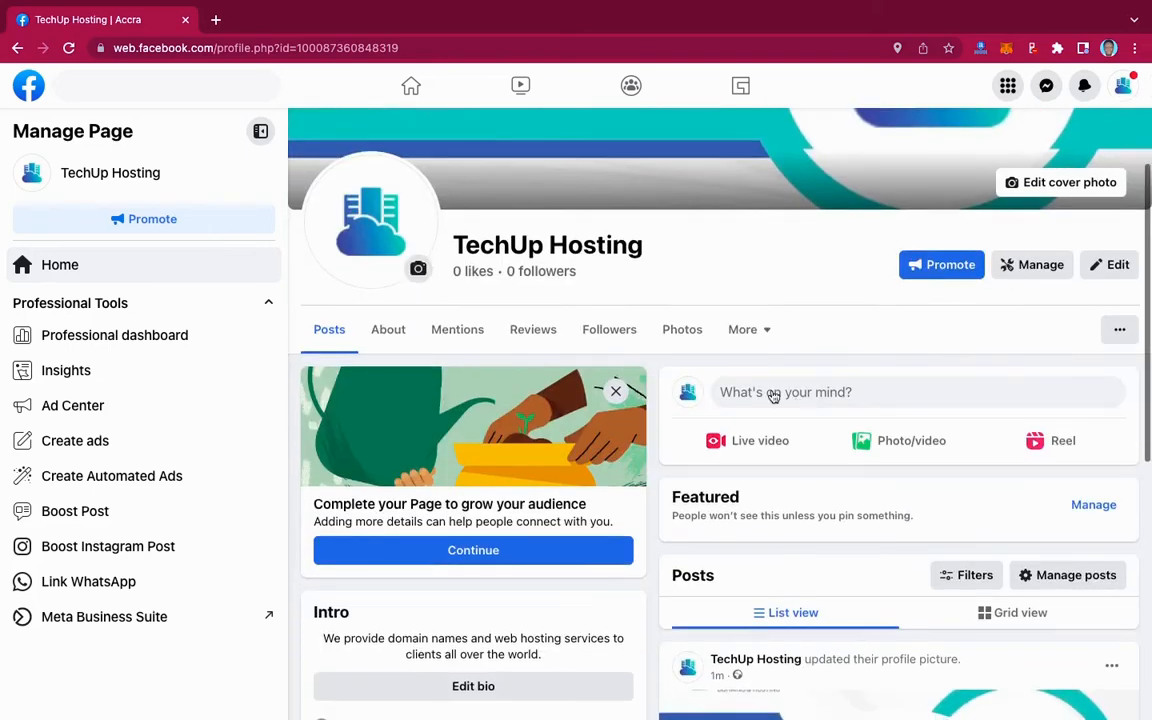
scroll(858, 397, "up", 2)
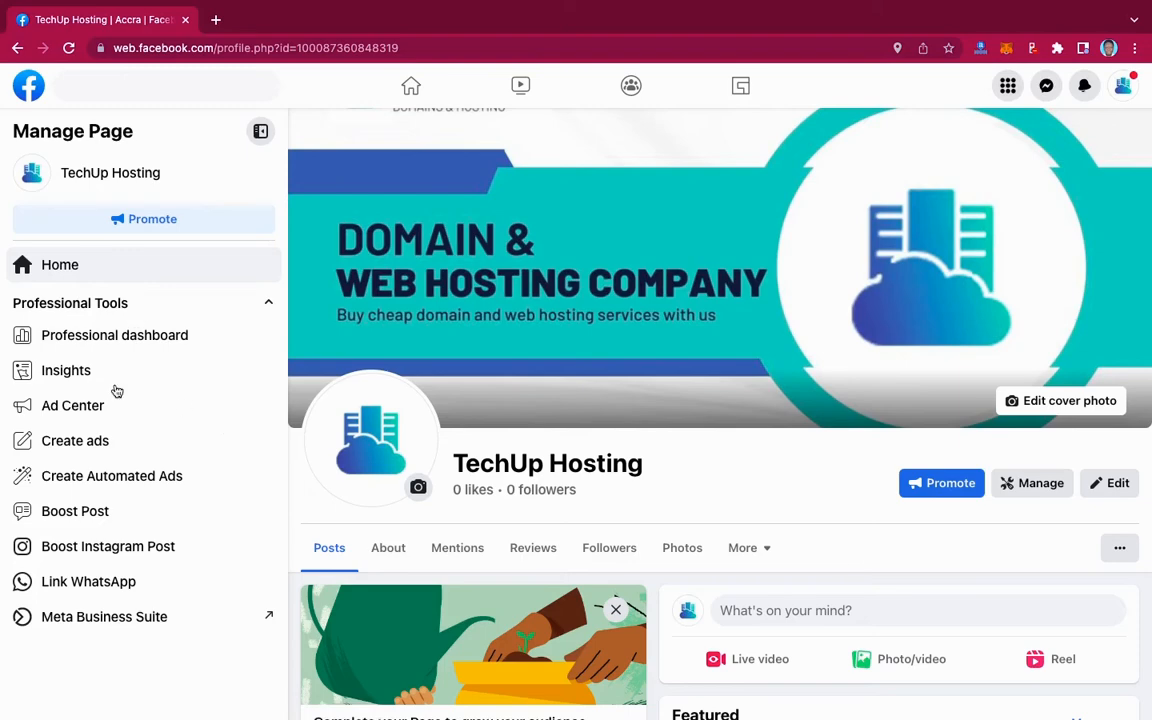
scroll(118, 484, "down", 2)
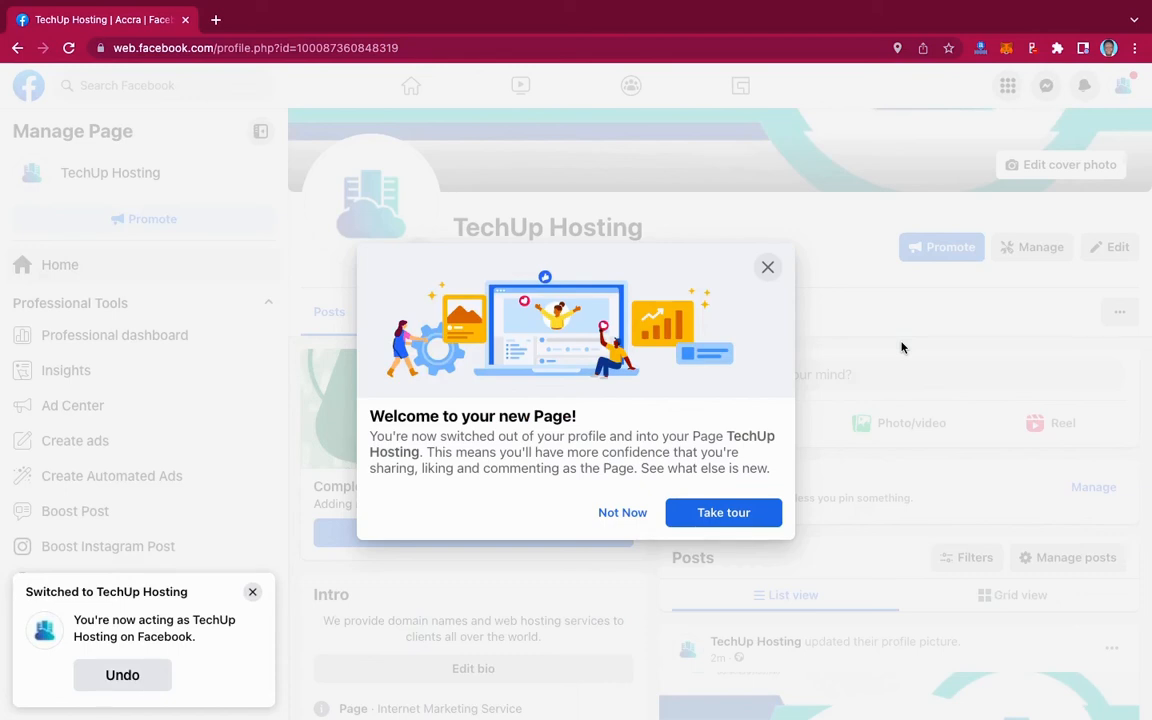
left_click(768, 270)
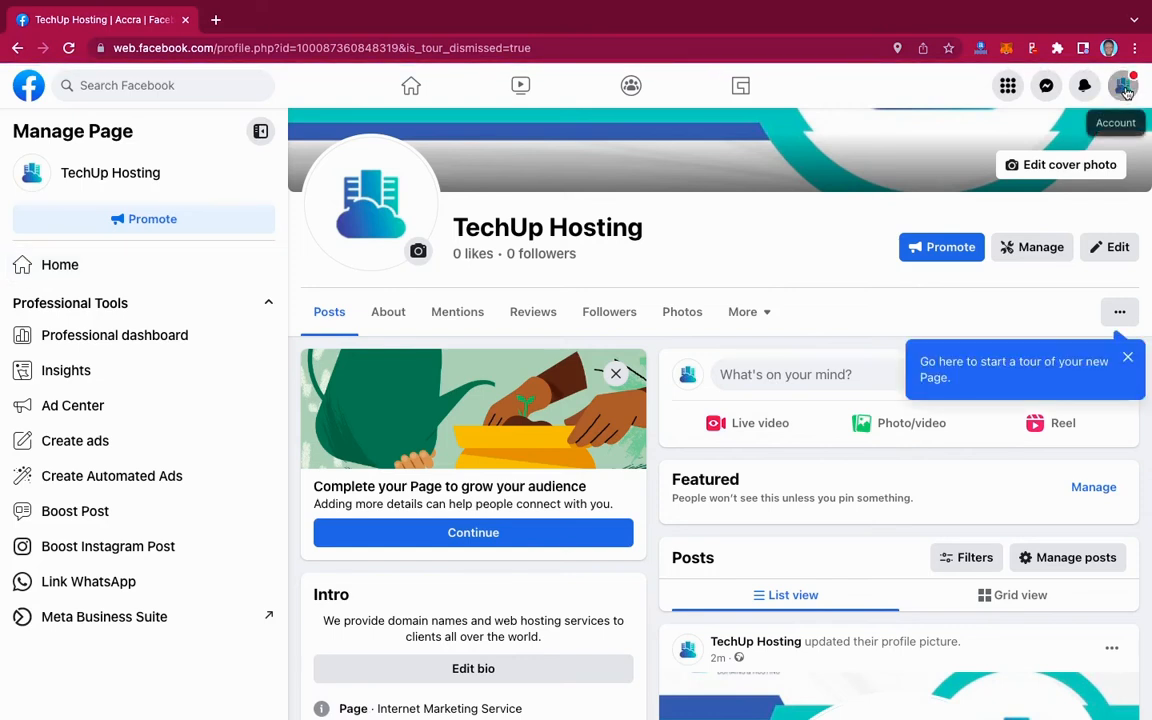
left_click(1124, 88)
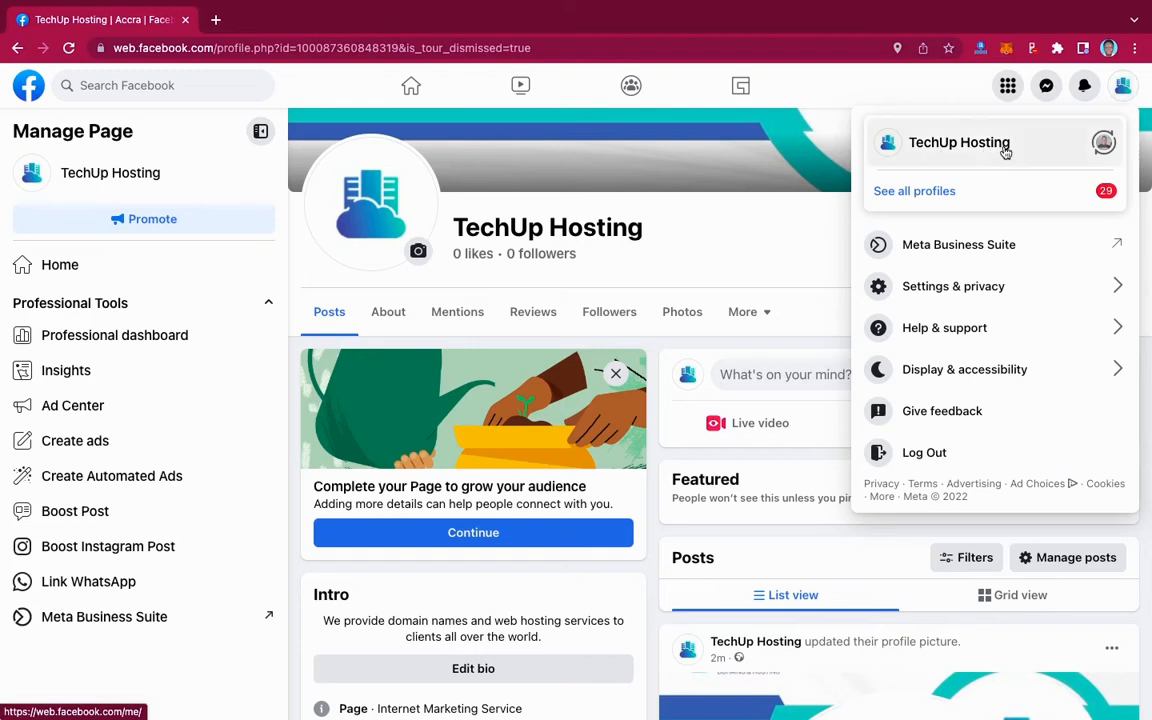
- Switch from the TechUp Hosting Page back to the personal profile and open the Home feed
left_click(1104, 145)
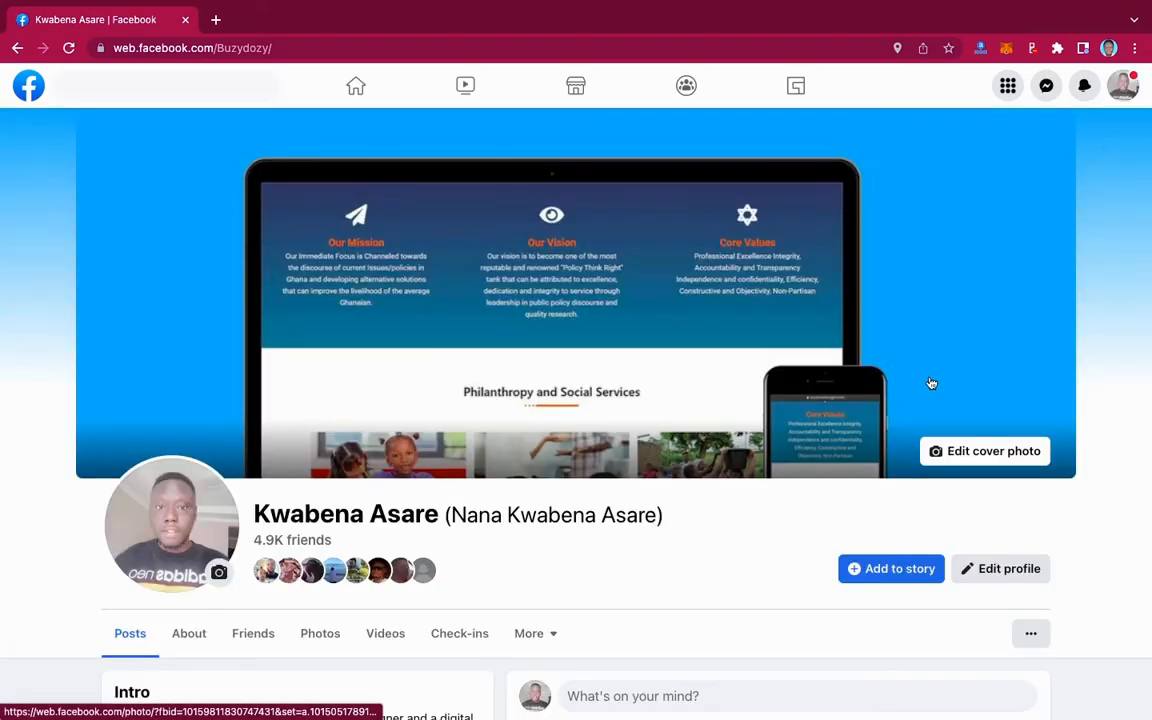
scroll(928, 381, "down", 10)
scroll(930, 383, "up", 10)
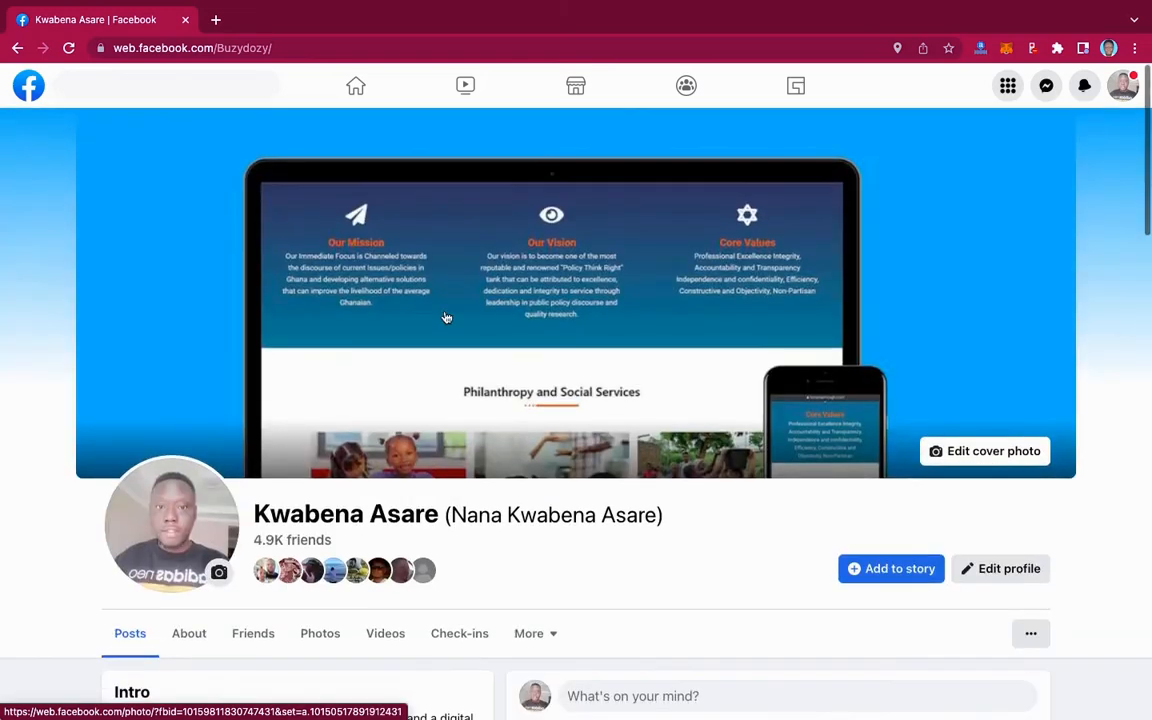
left_click(356, 89)
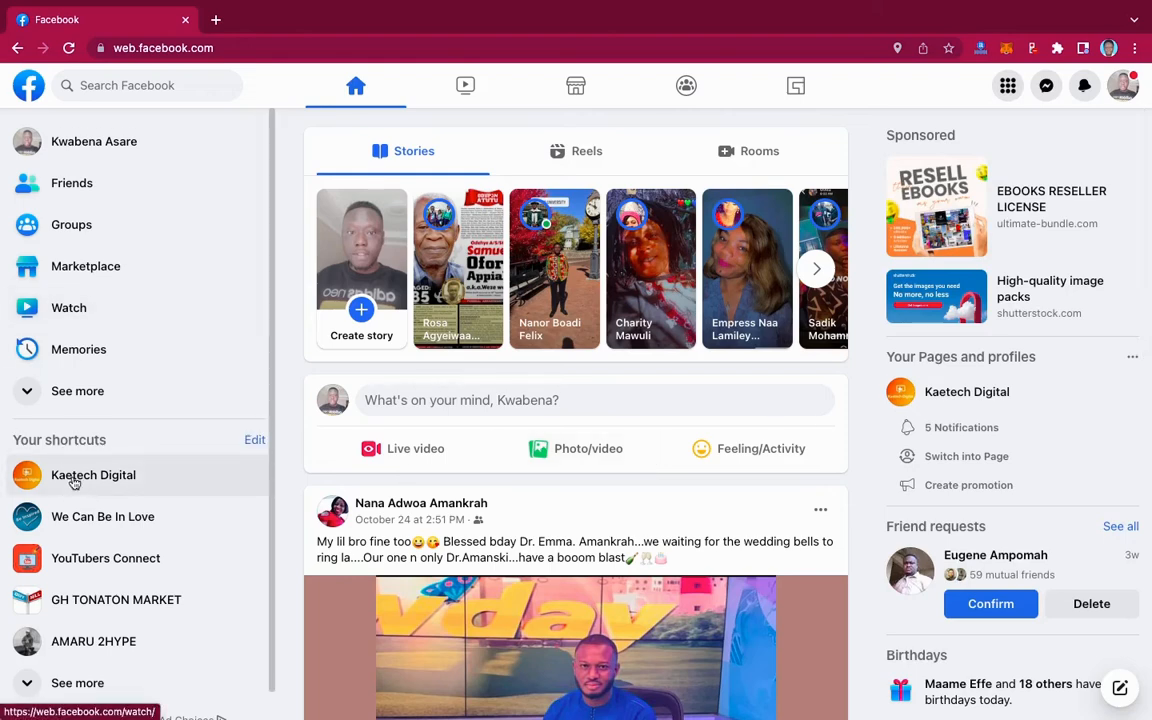
- Open the personal profile from the account menu, then go back to the home feed
scroll(73, 483, "down", 1)
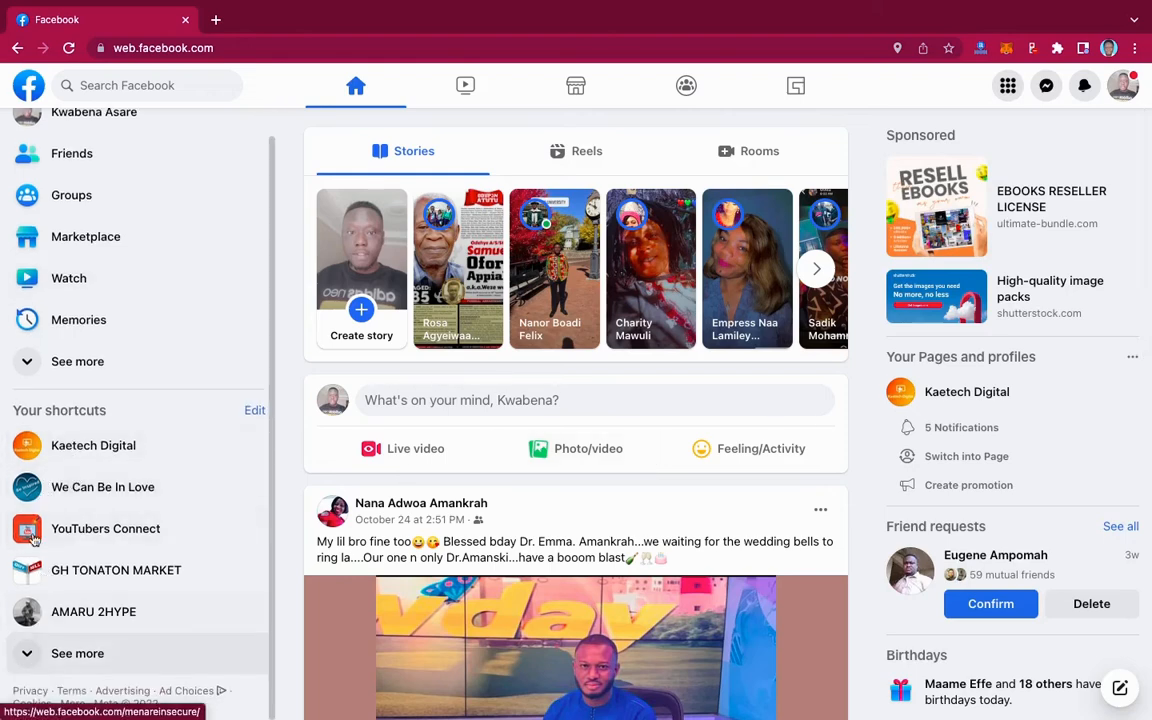
scroll(99, 432, "up", 1)
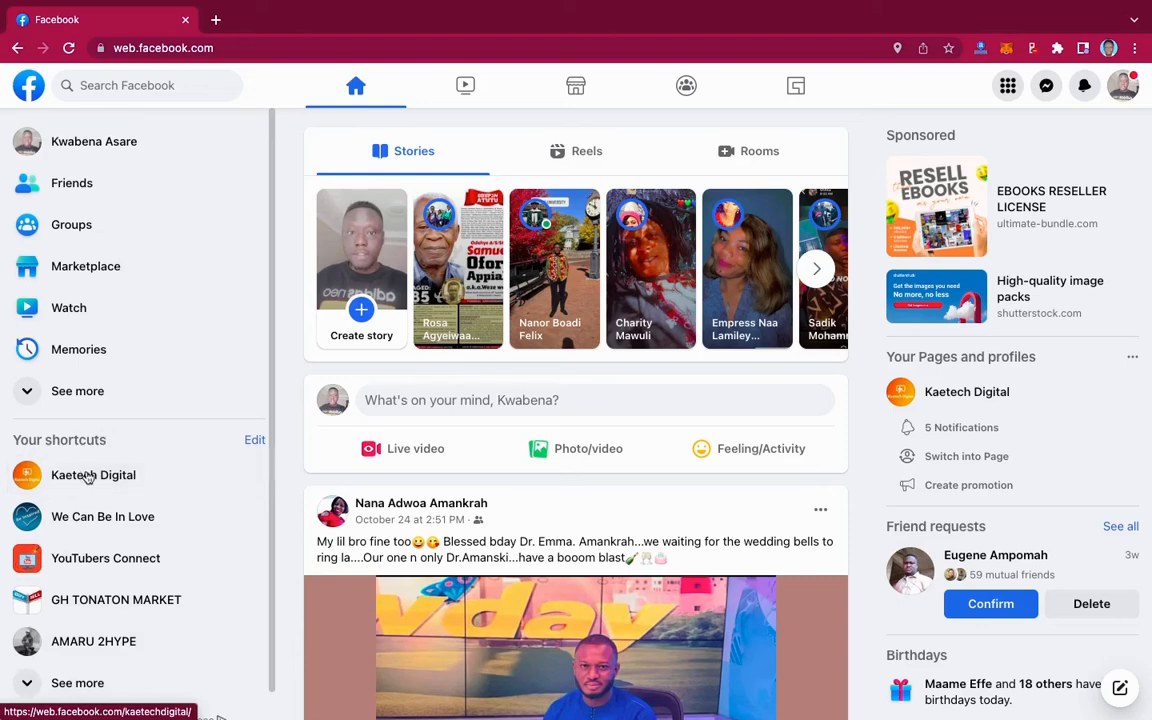
scroll(112, 595, "down", 1)
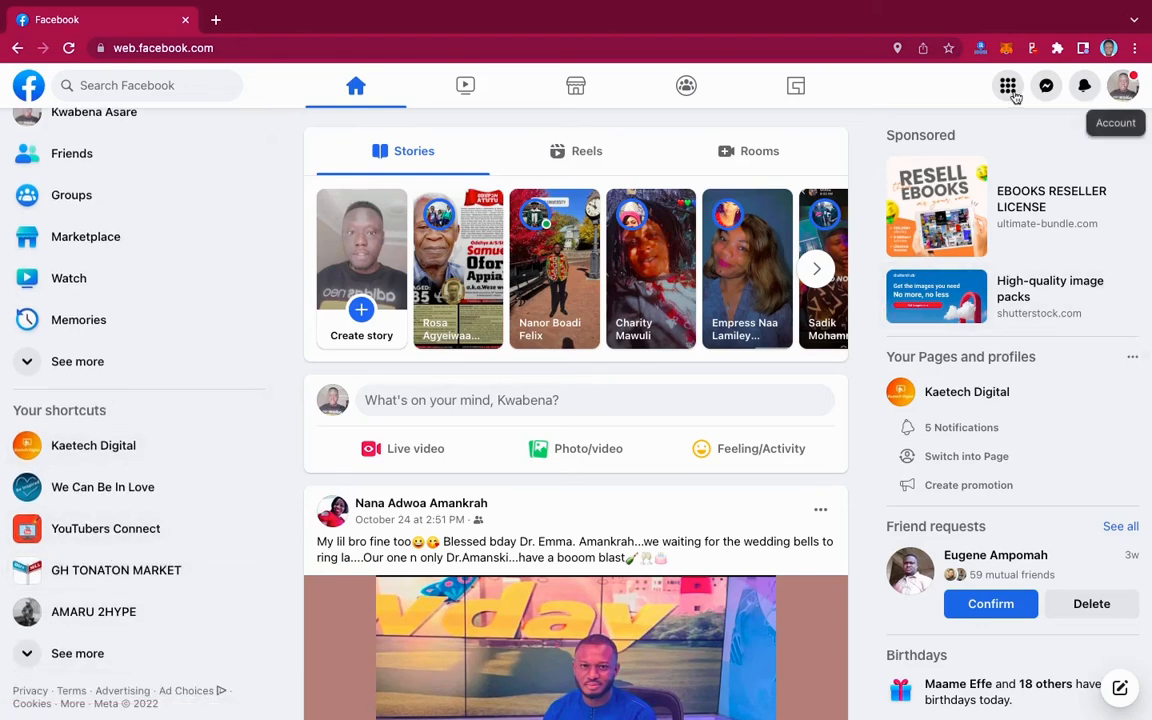
left_click(1123, 88)
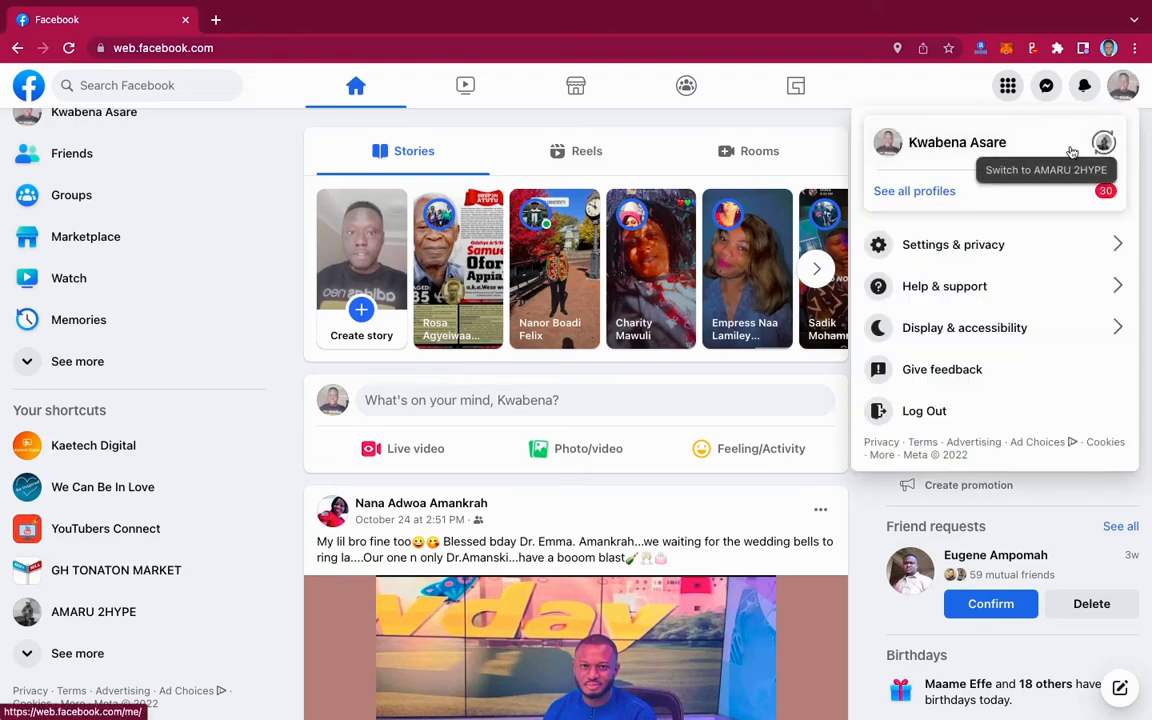
left_click(973, 145)
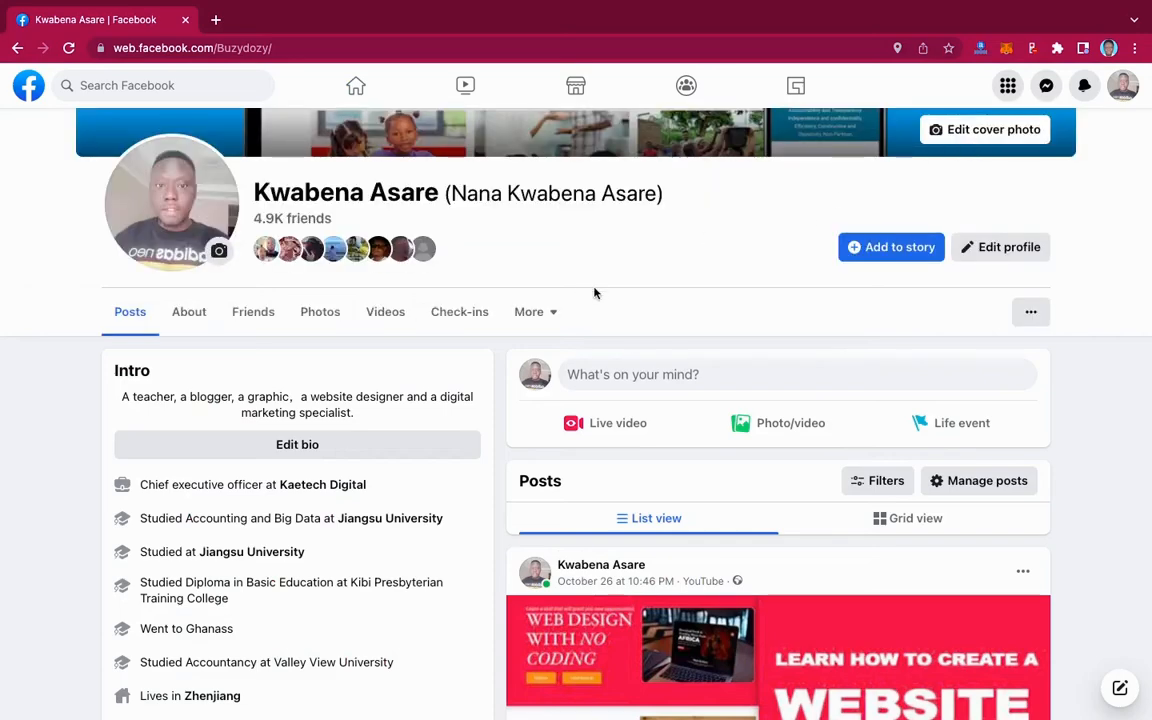
scroll(592, 293, "up", 4)
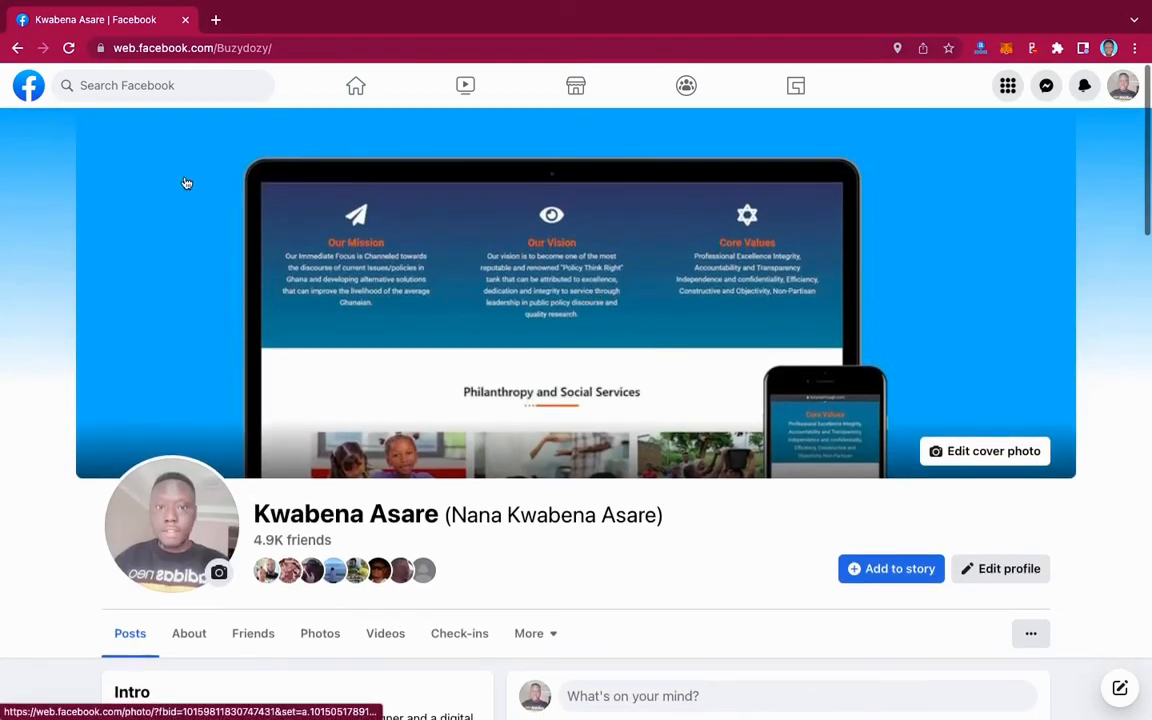
left_click(17, 48)
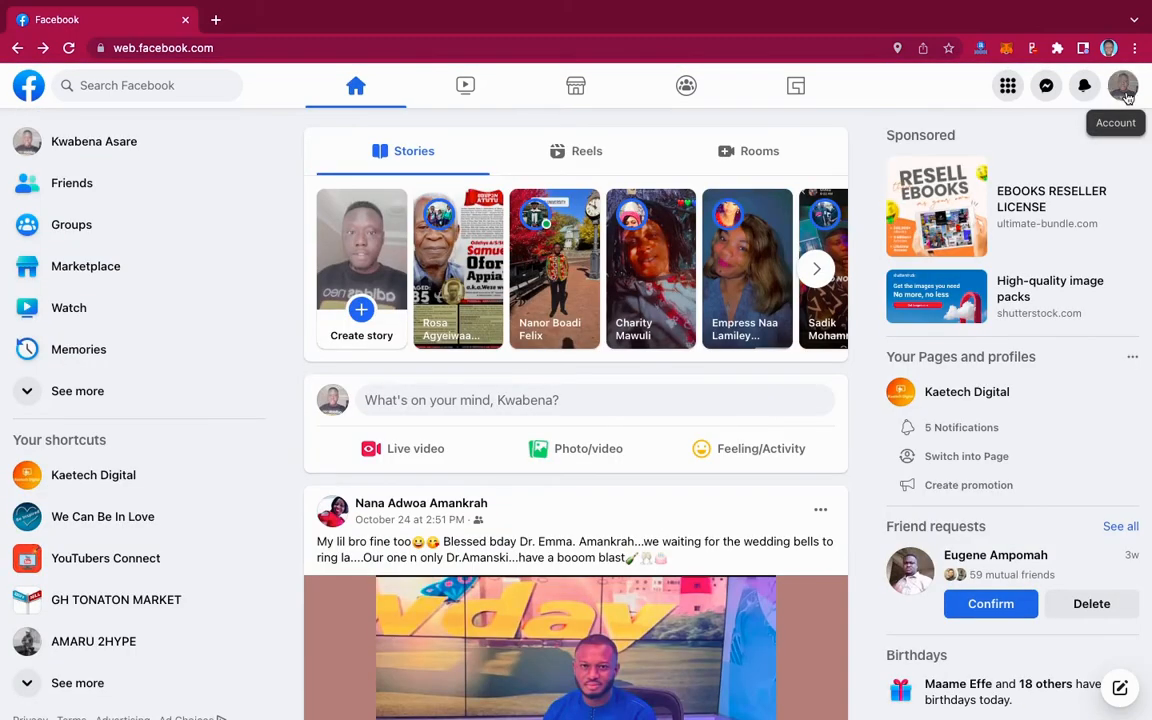
- Switch to acting as the TechUp Hosting Page from the See all profiles list
left_click(1123, 88)
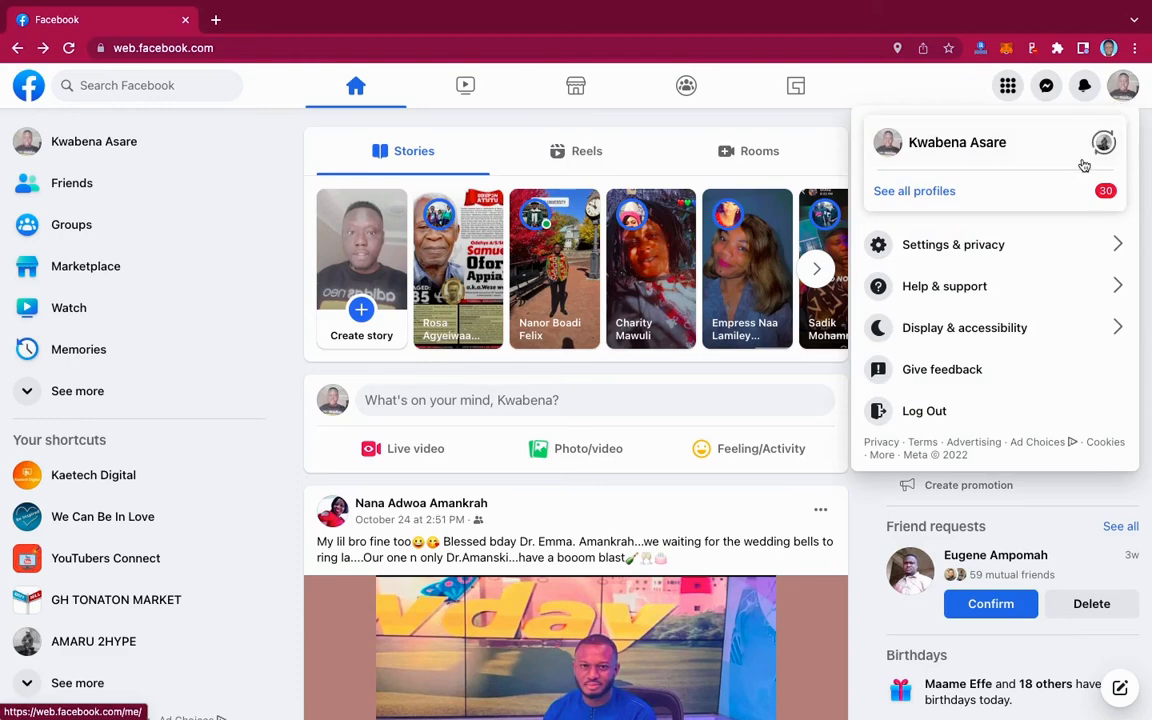
left_click(914, 192)
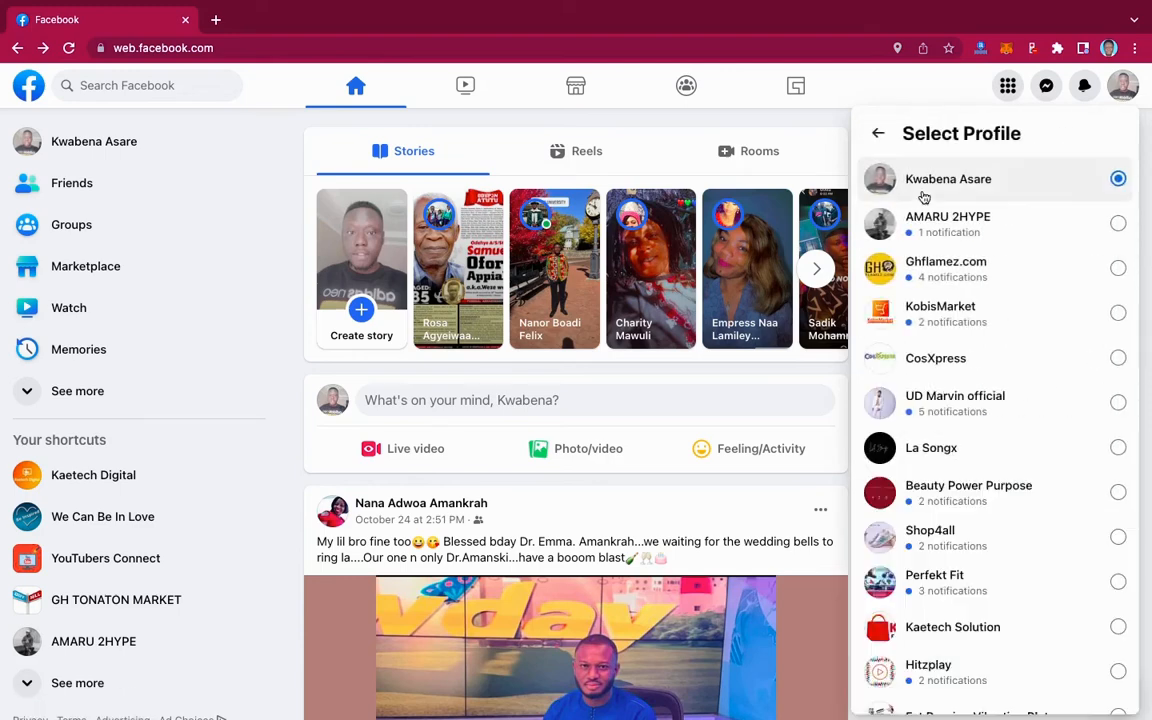
scroll(953, 332, "down", 1)
scroll(953, 332, "down", 5)
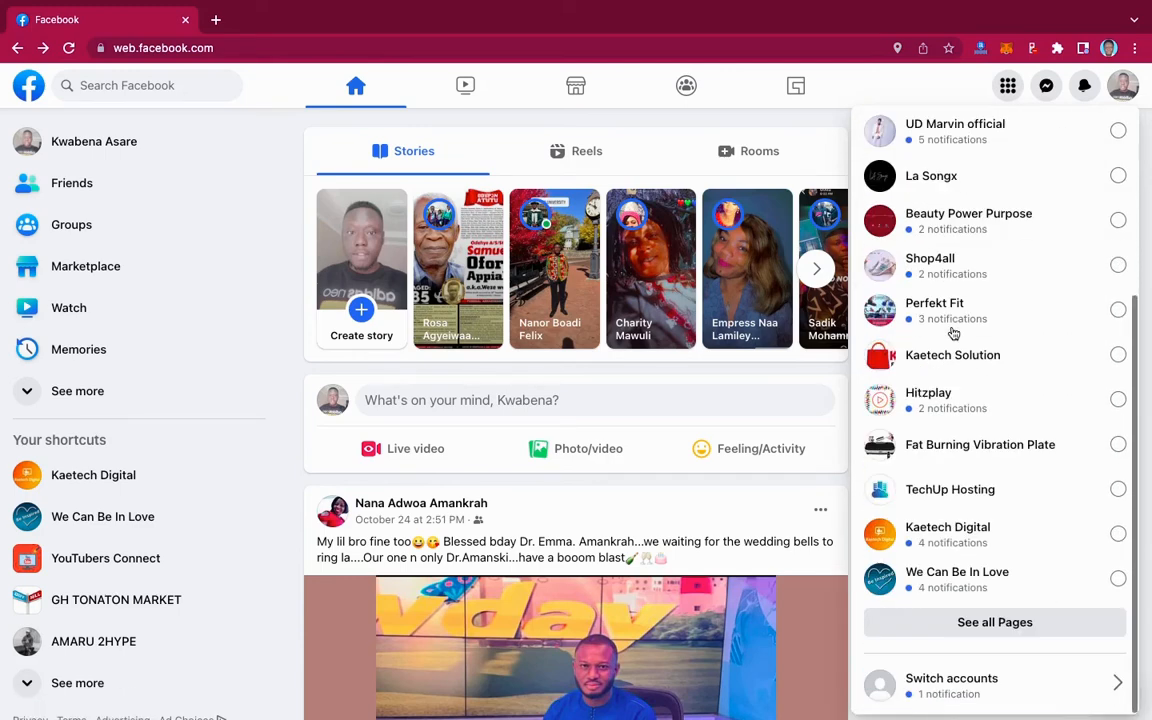
scroll(953, 332, "up", 5)
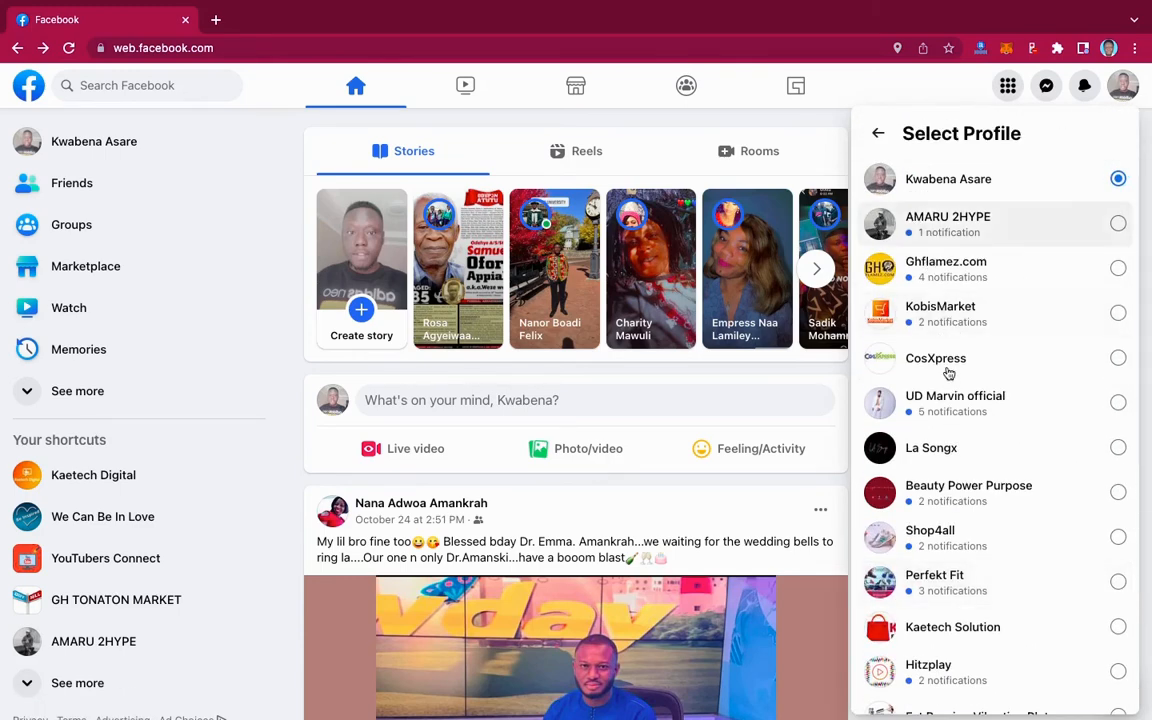
scroll(949, 373, "down", 3)
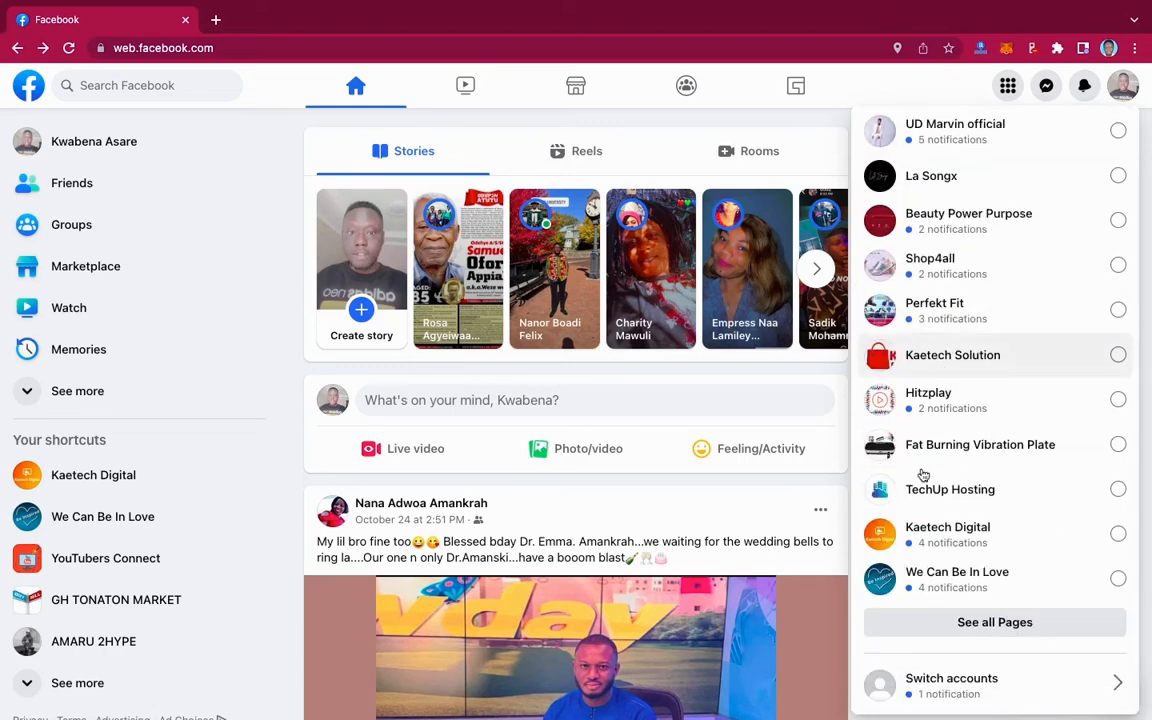
left_click(1023, 495)
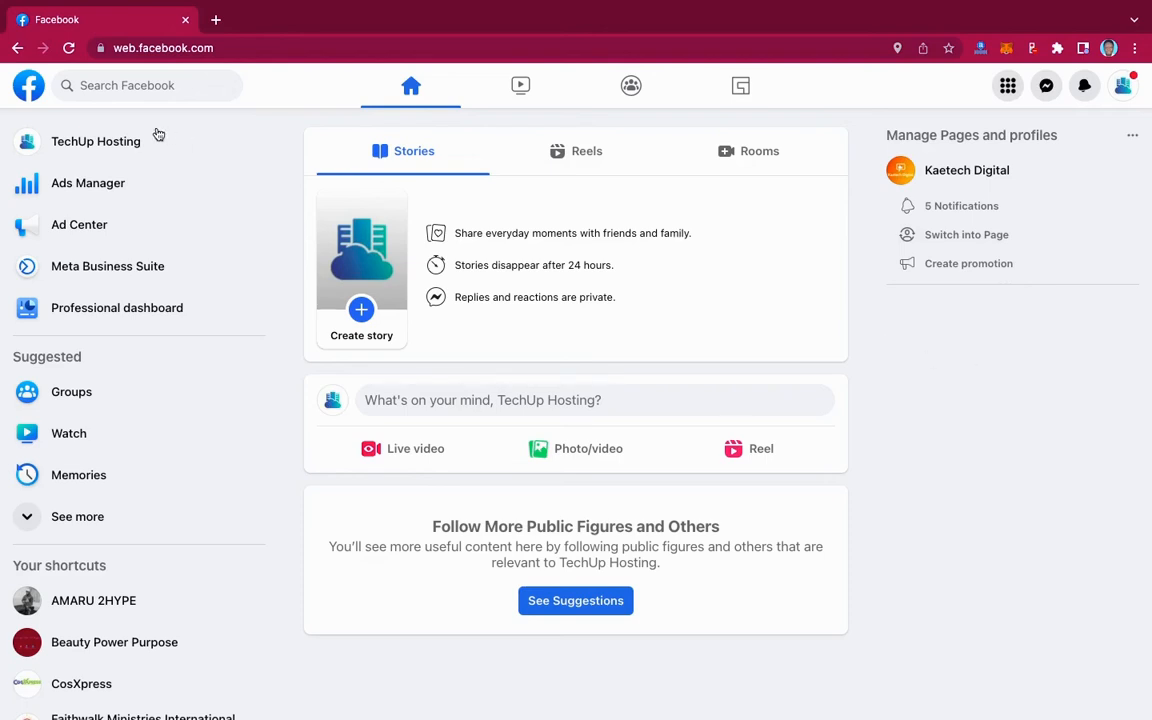
- Open the TechUp Hosting Page from the sidebar and review its cover and cloud logo
left_click(102, 145)
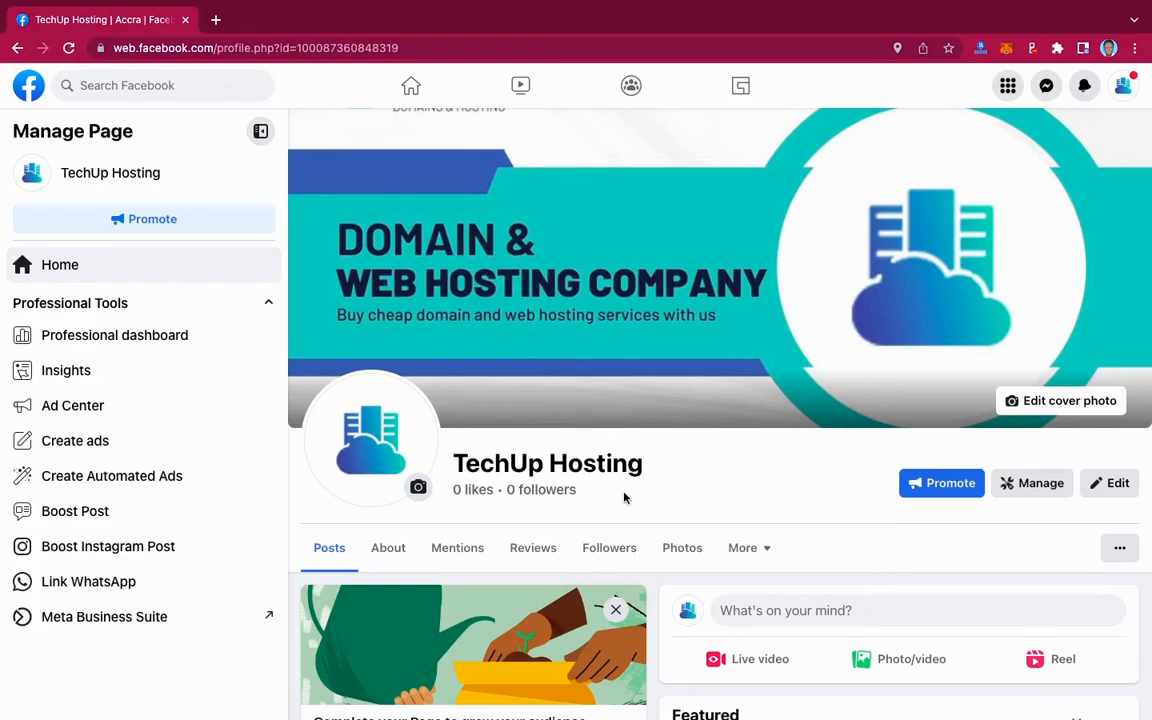
scroll(843, 416, "down", 5)
scroll(843, 416, "up", 5)
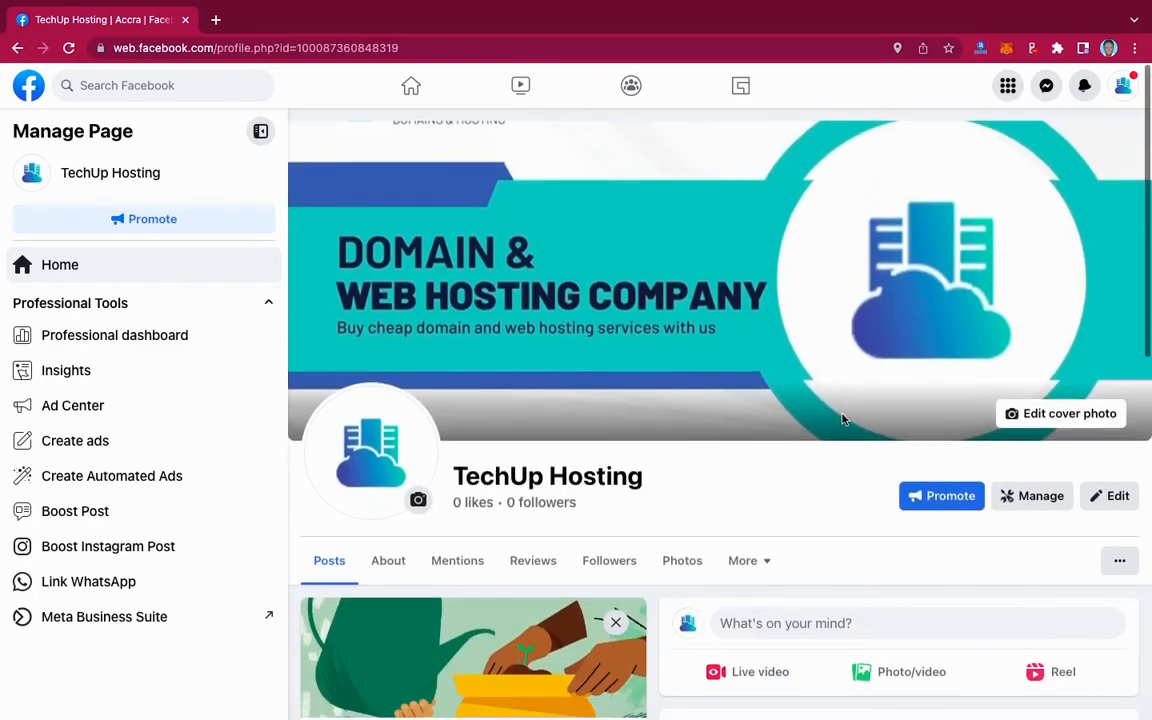
- Open the TechUp Hosting Page's General settings through Settings & privacy
left_click(1124, 88)
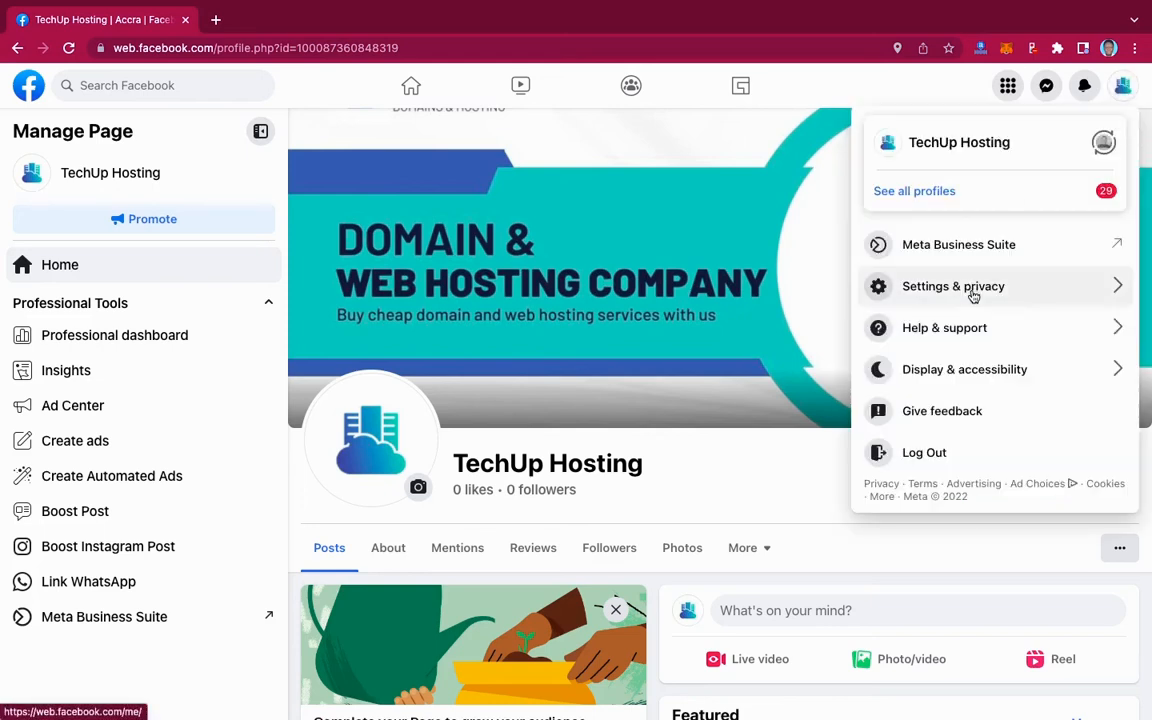
left_click(1020, 294)
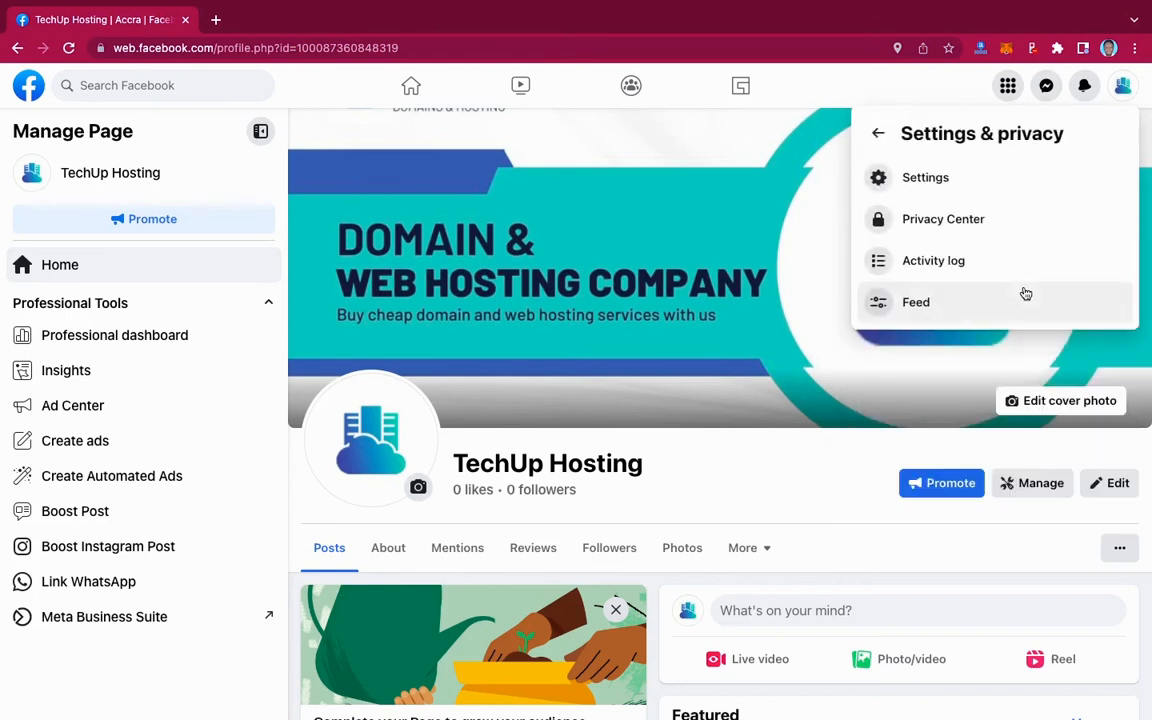
left_click(927, 179)
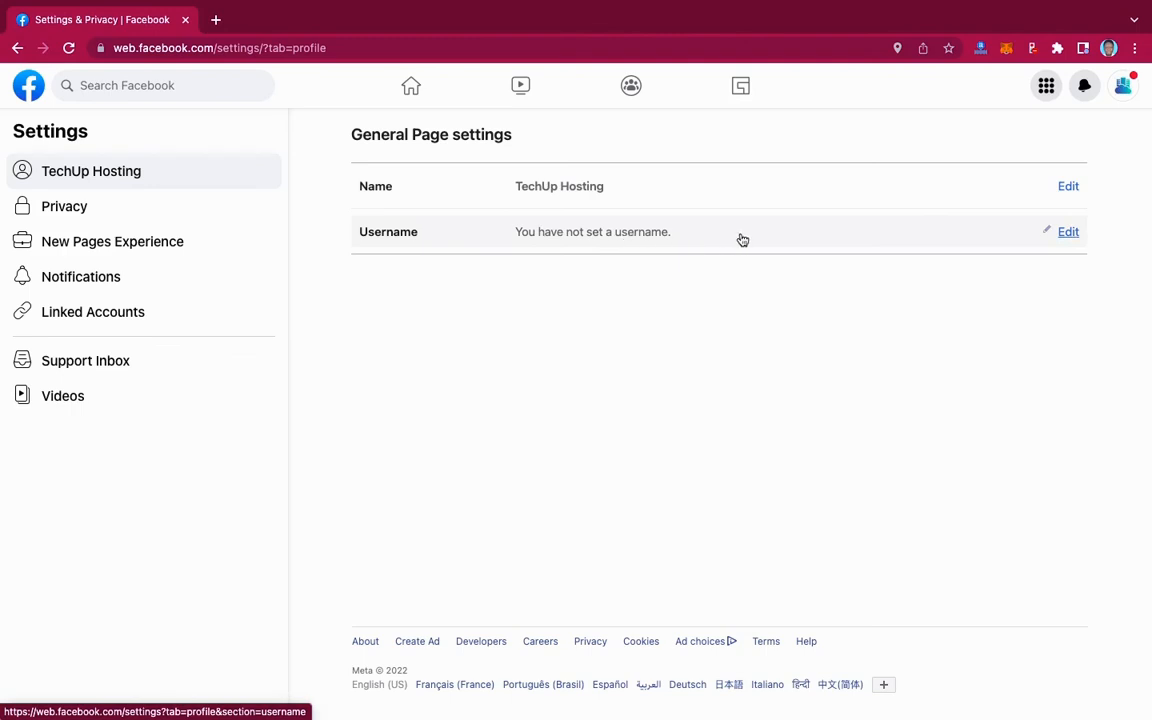
- Enter techuphosting as the new Page username and save it
left_click(1068, 232)
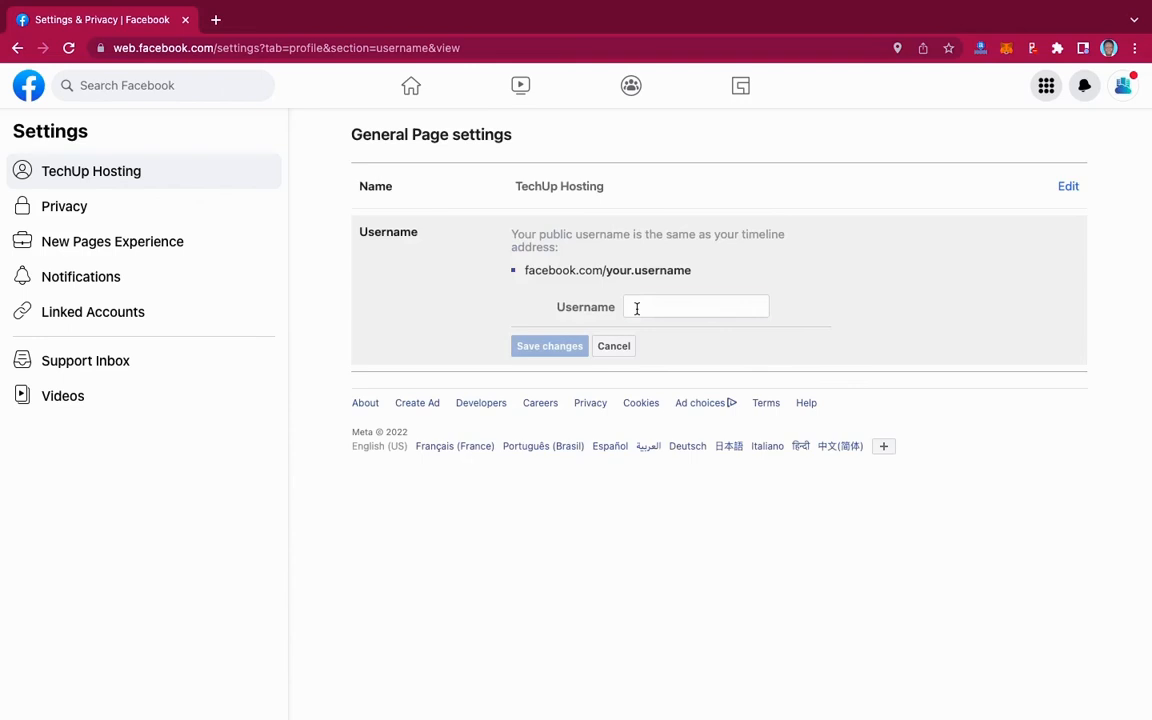
left_click(636, 309)
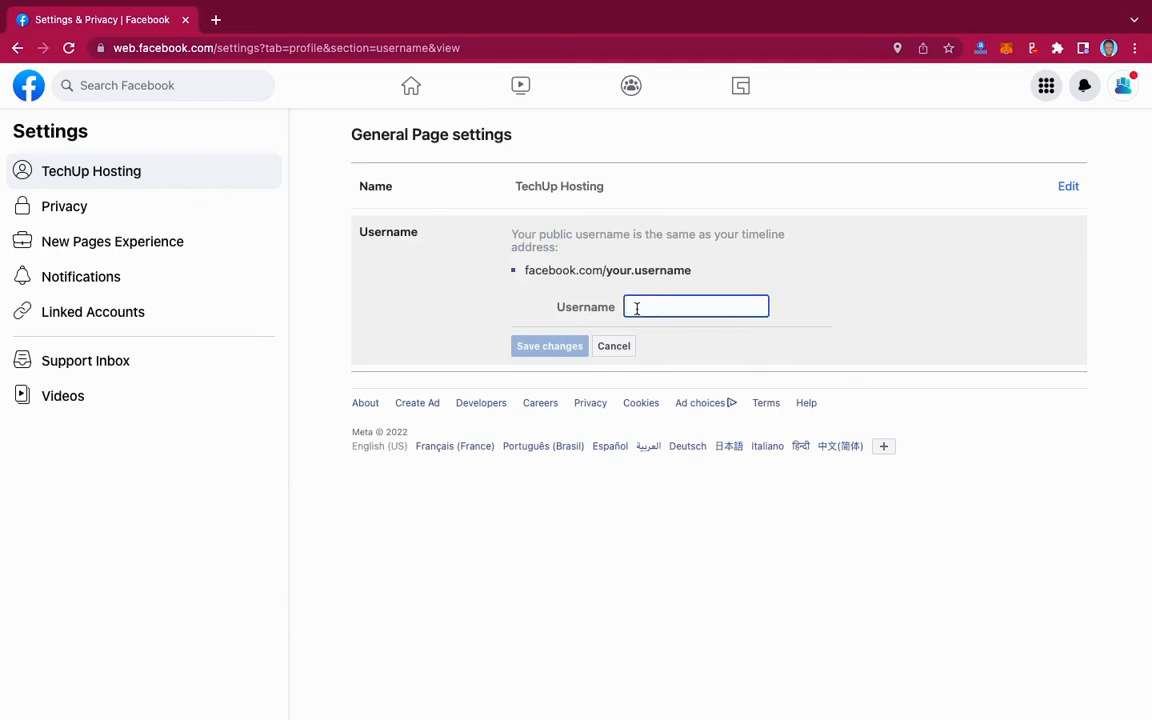
type("techupho")
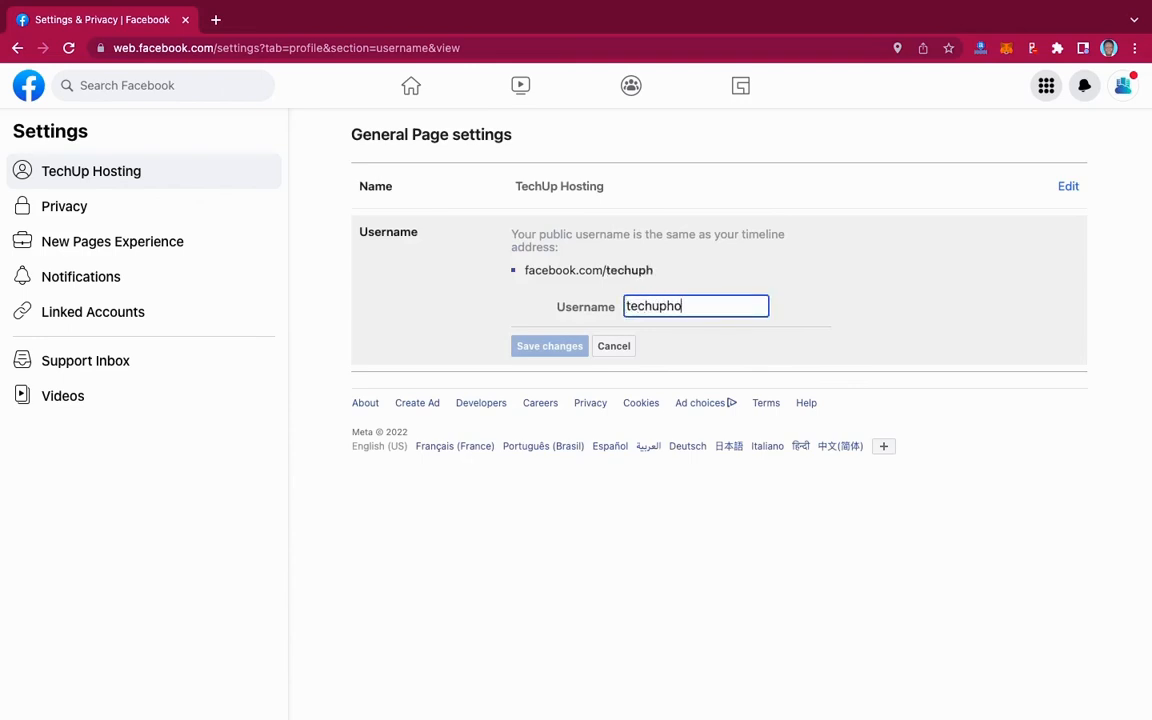
type("sting")
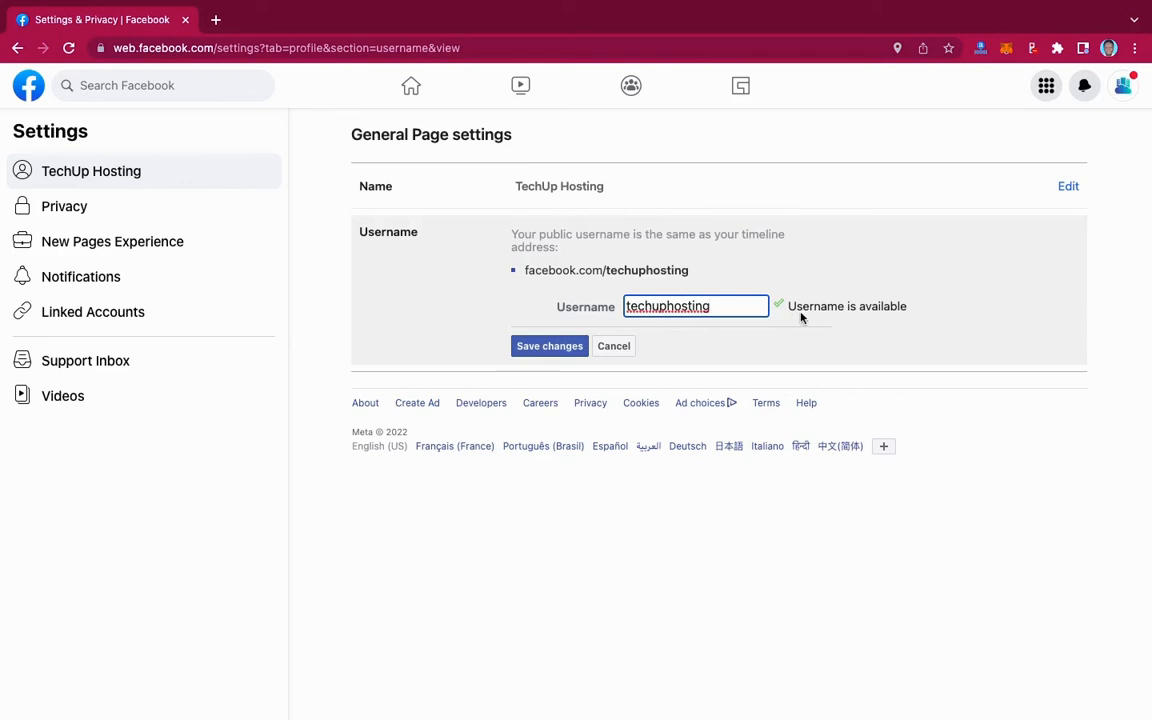
left_click(543, 346)
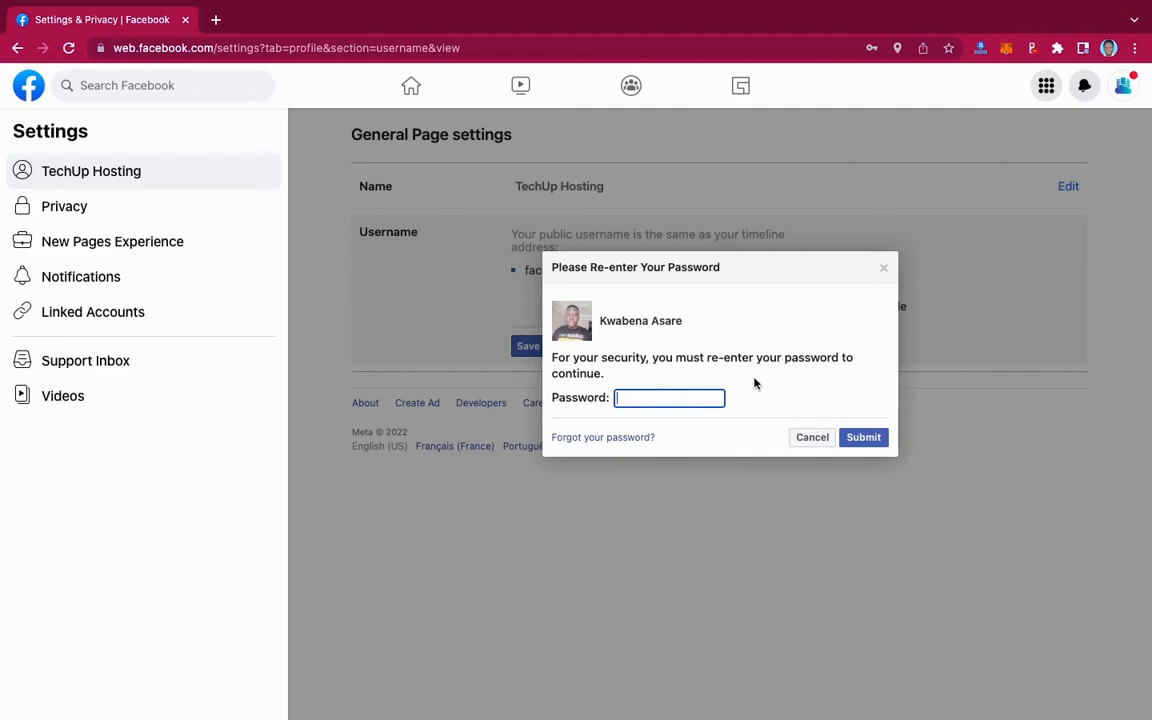
- Confirm the username change with the account password and finish saving
type("a")
left_click(880, 441)
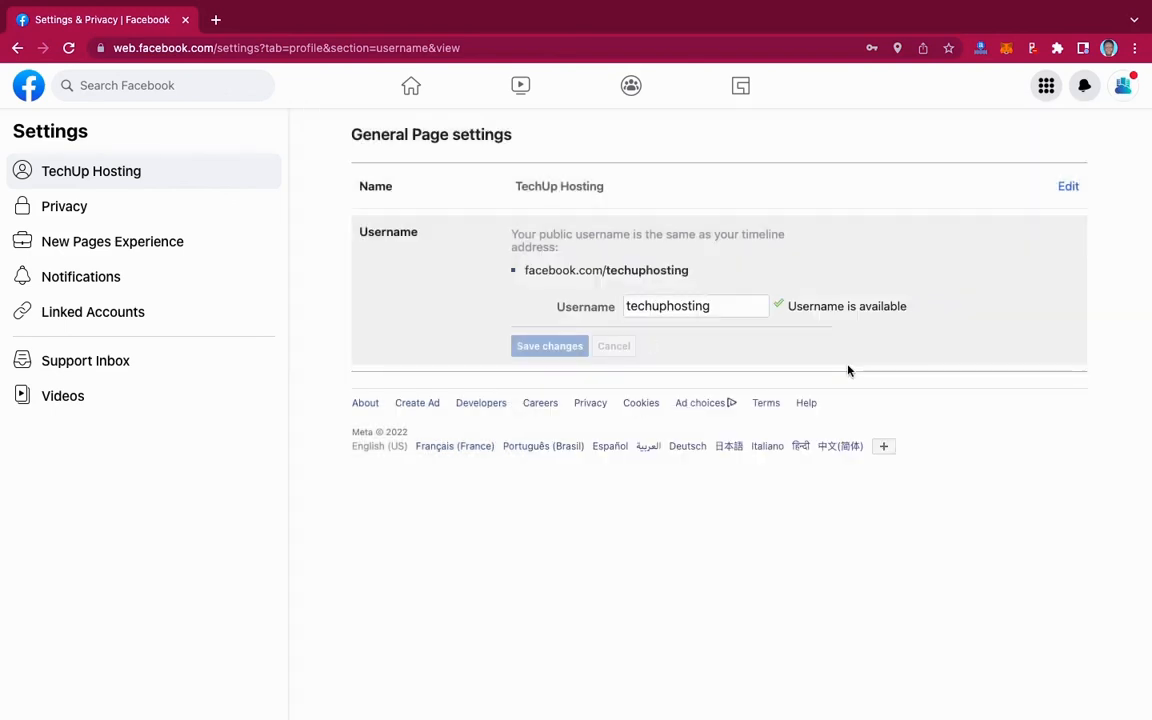
left_click(549, 346)
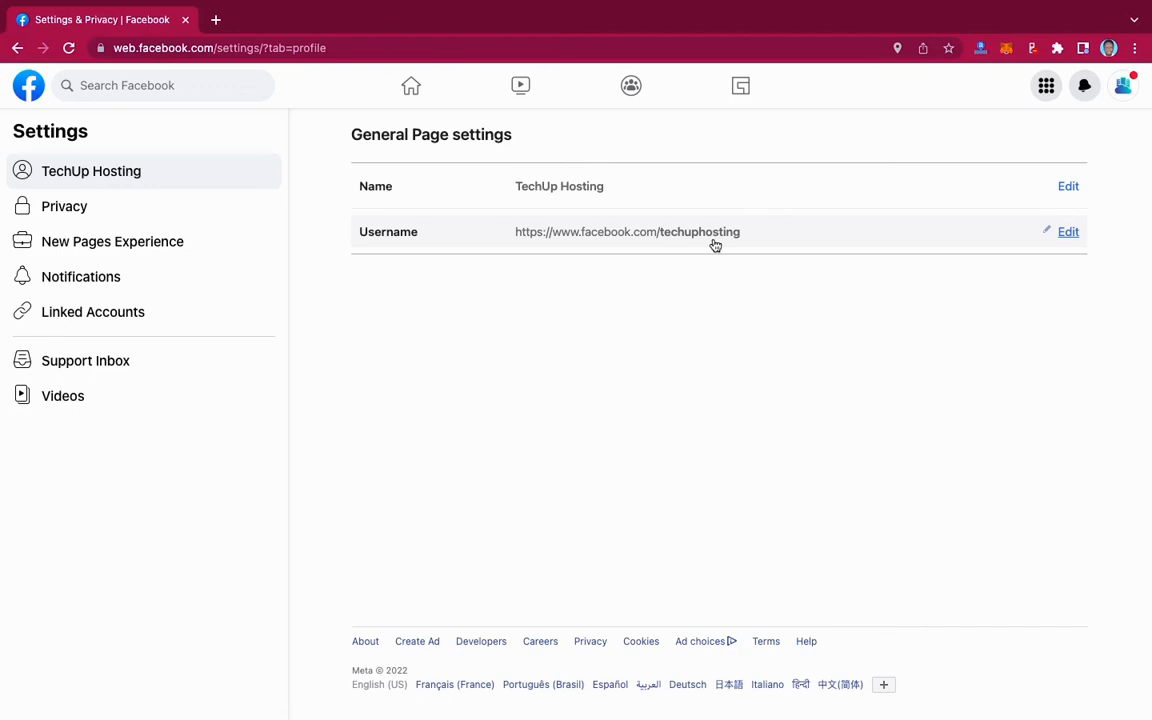
- Return to the home feed and open the TechUp Hosting Page at facebook.com/techuphosting
left_click(412, 89)
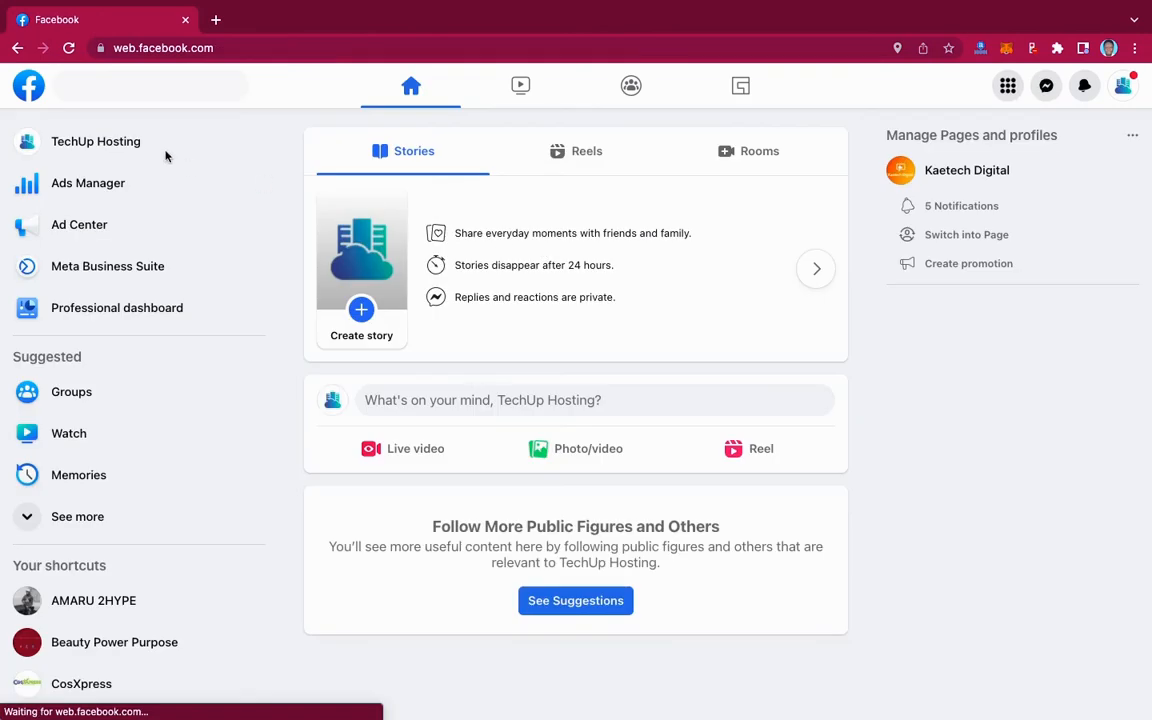
left_click(92, 143)
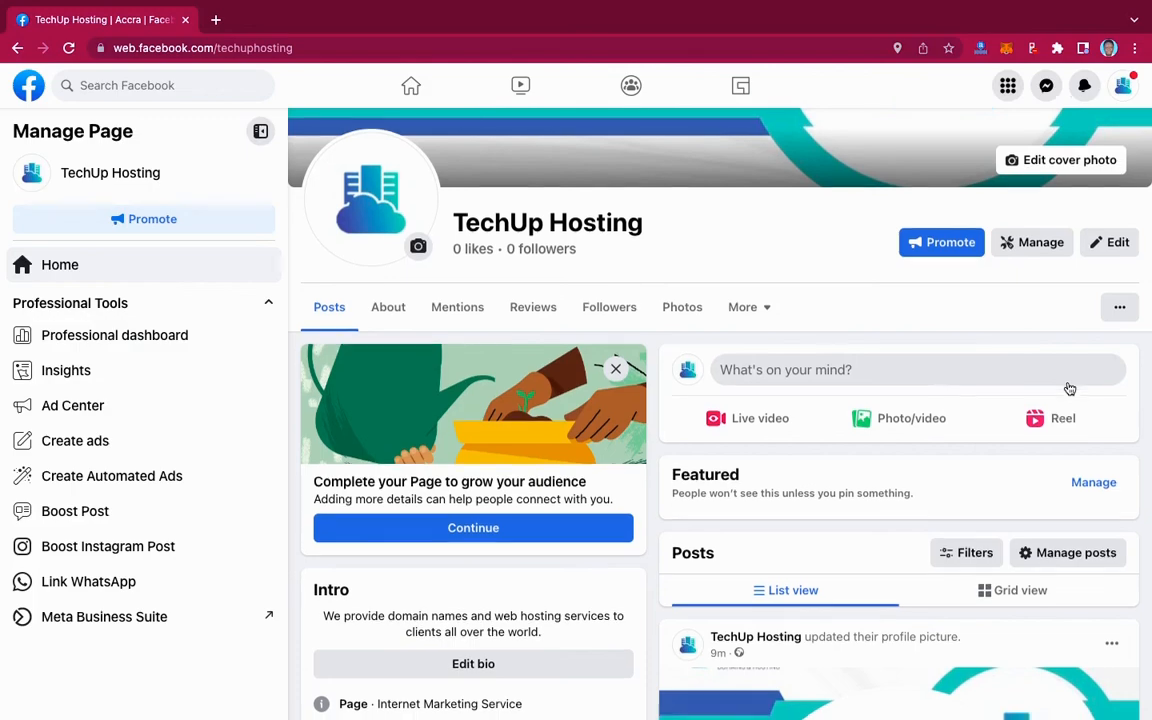
scroll(1065, 385, "down", 4)
scroll(1068, 387, "up", 6)
scroll(1068, 388, "down", 3)
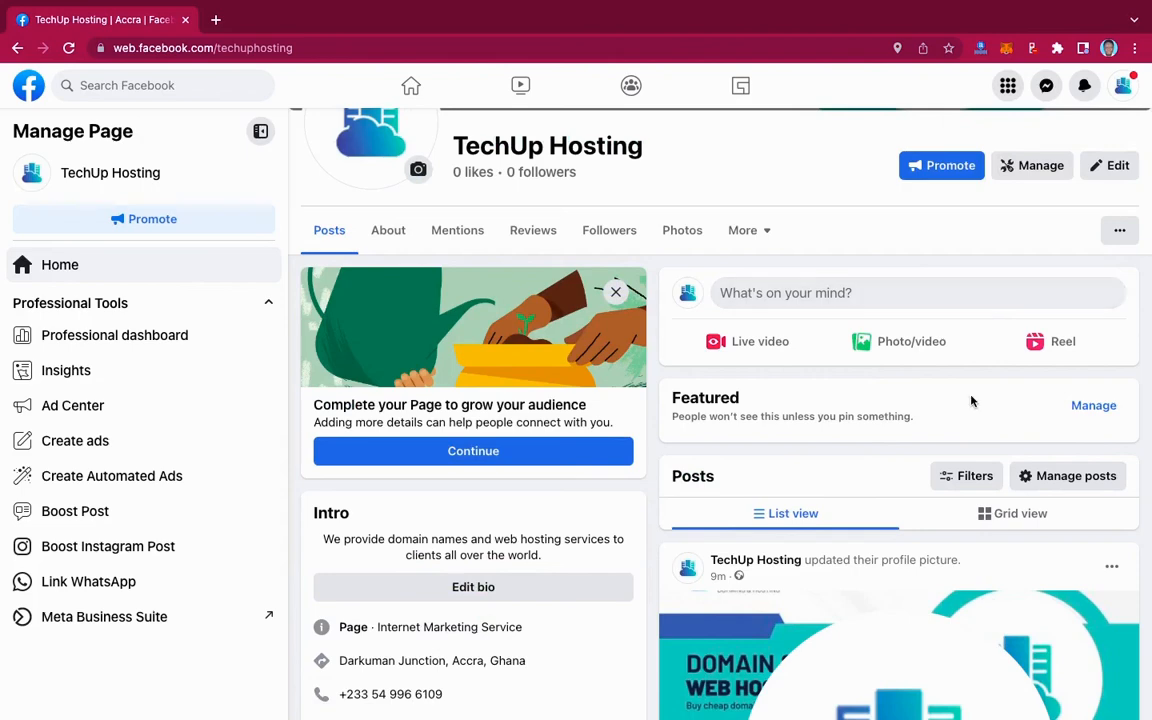
scroll(970, 401, "down", 3)
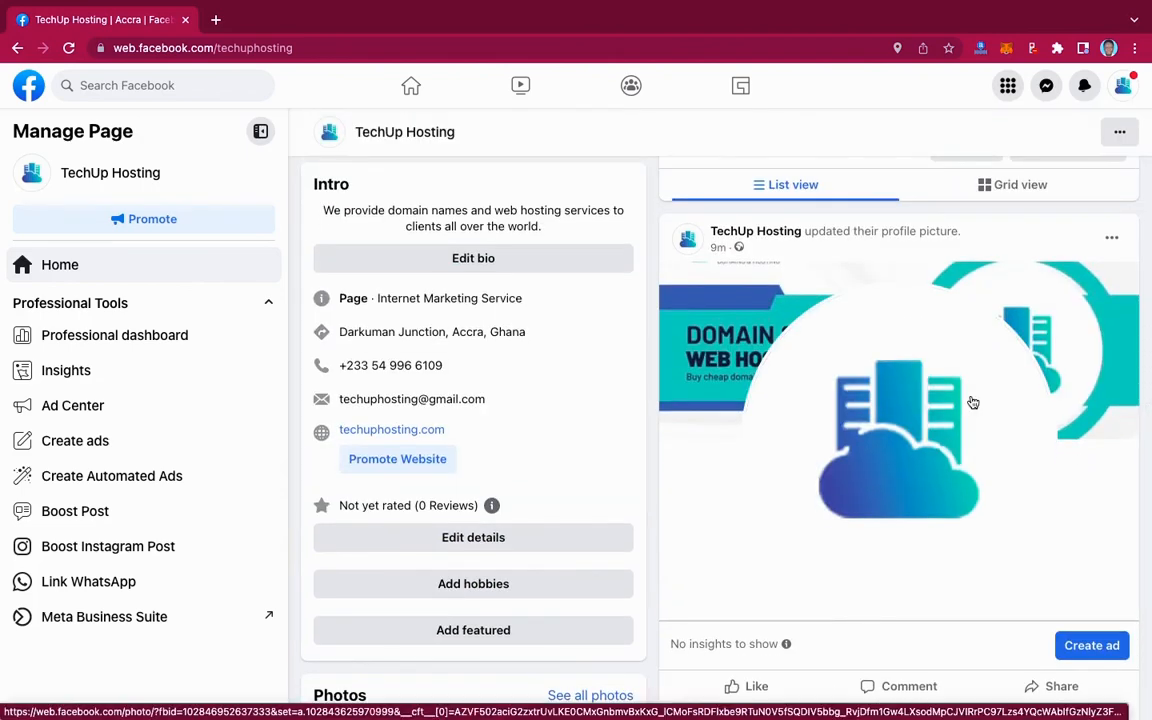
scroll(970, 401, "up", 3)
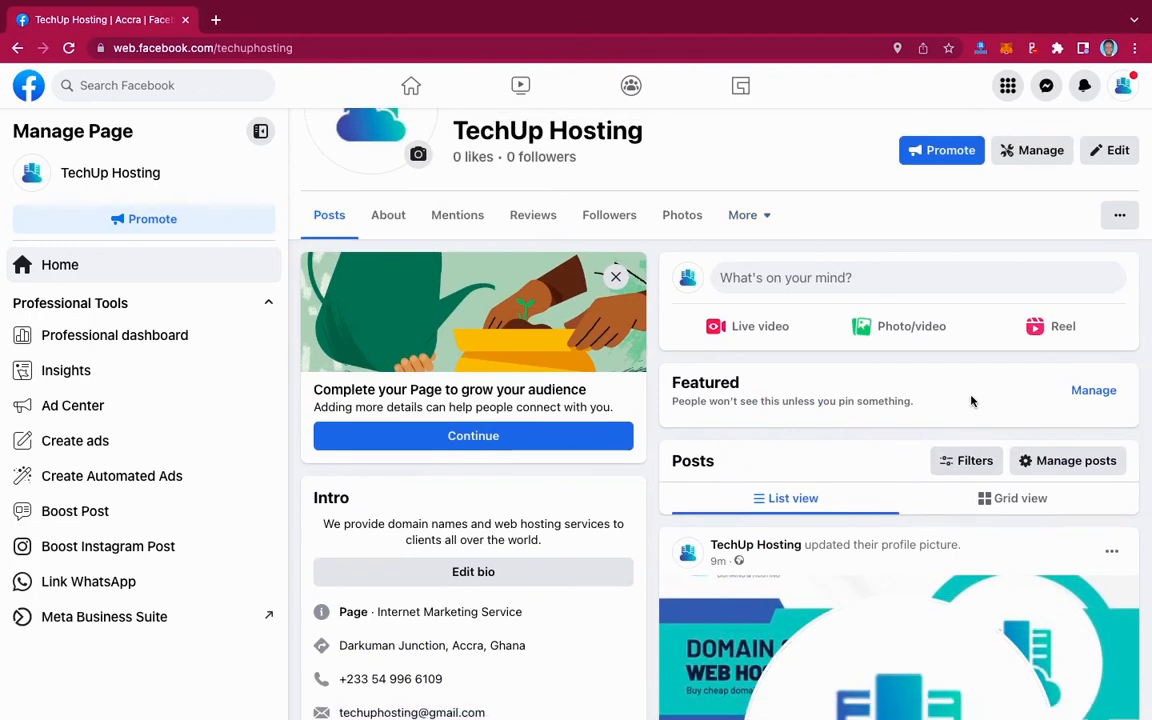
scroll(970, 401, "up", 2)
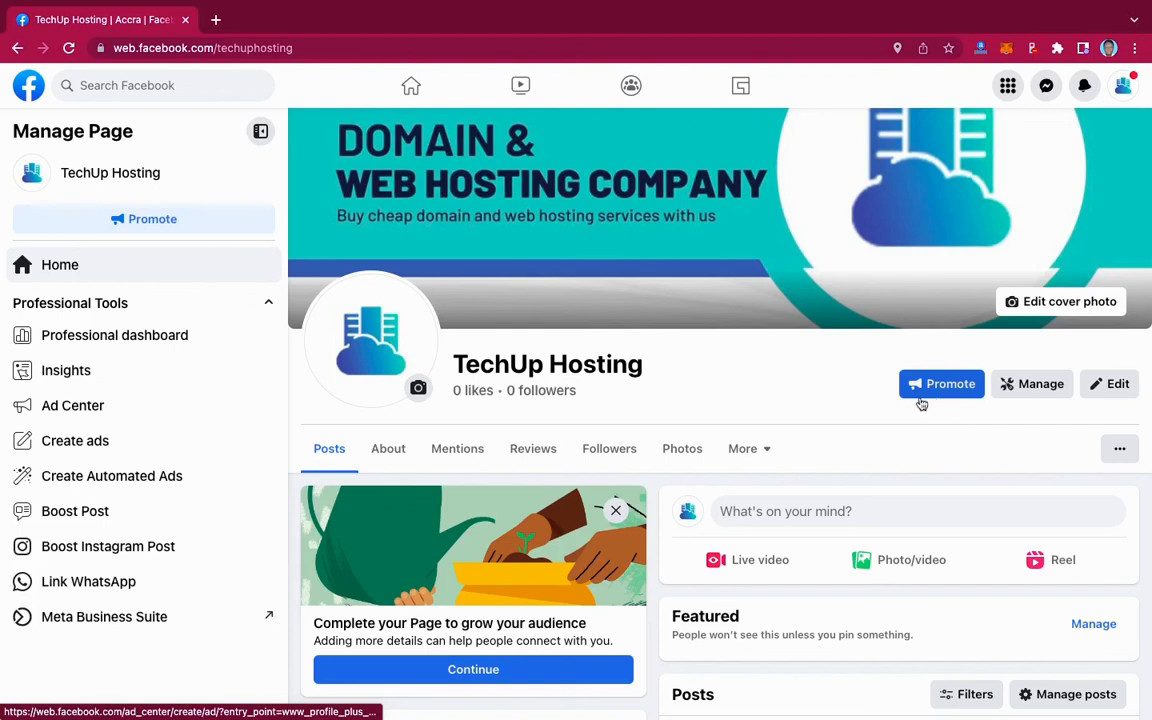
scroll(787, 378, "down", 1)
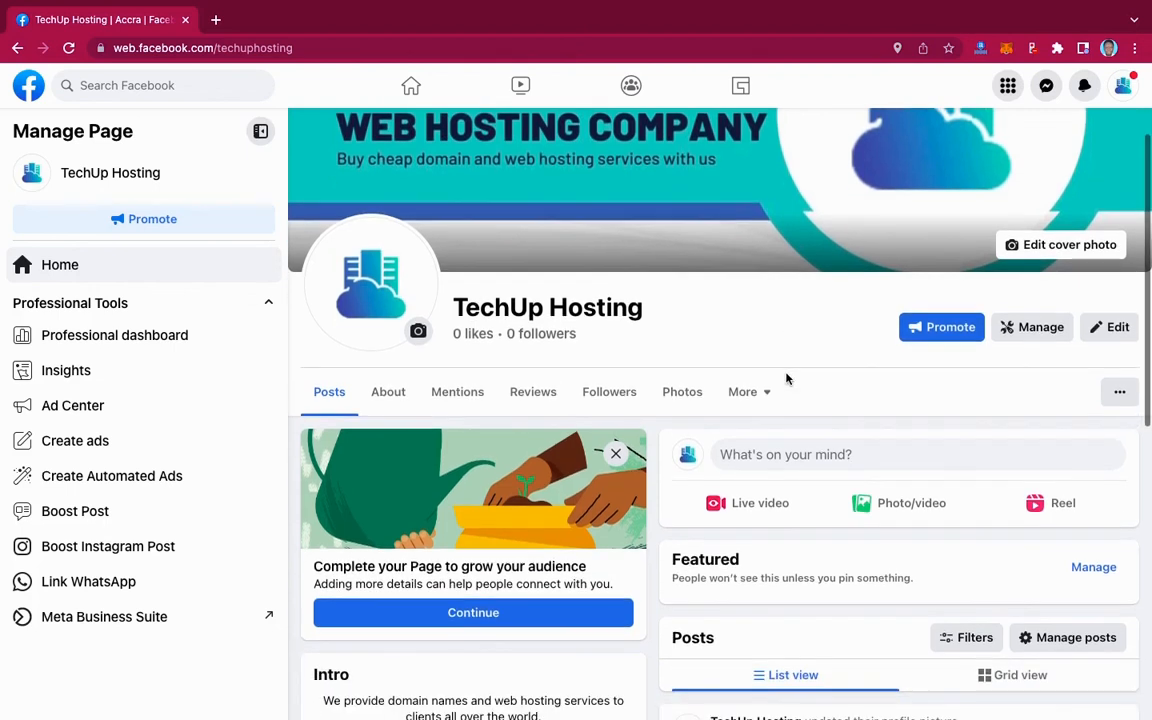